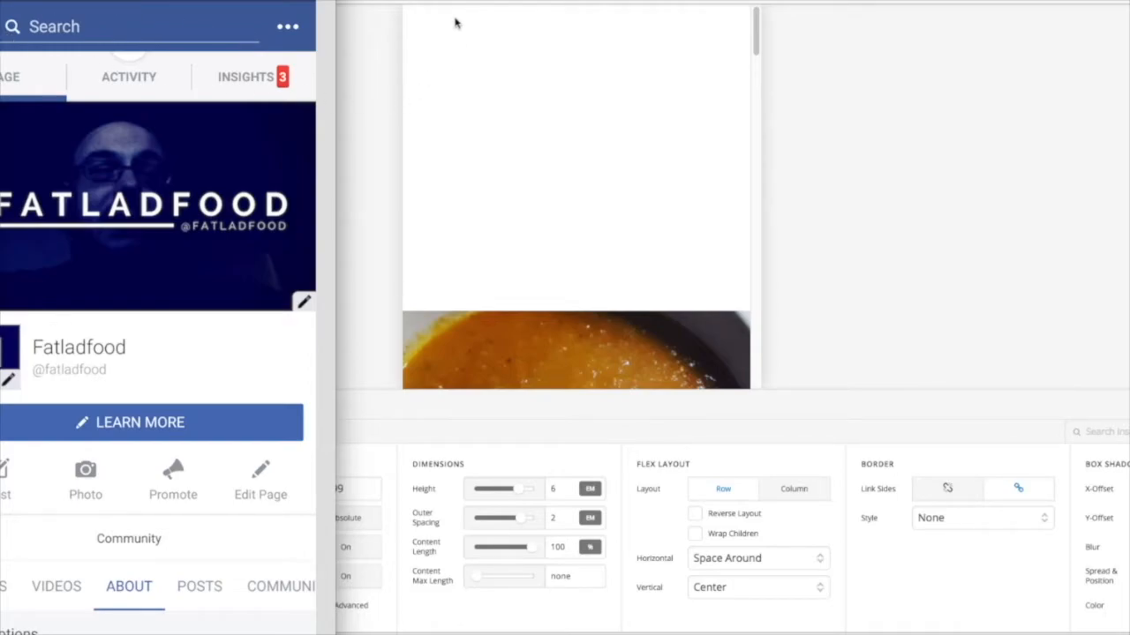
- Open the header layout and add a container to the Search bar
left_click(348, 51)
left_click(65, 409)
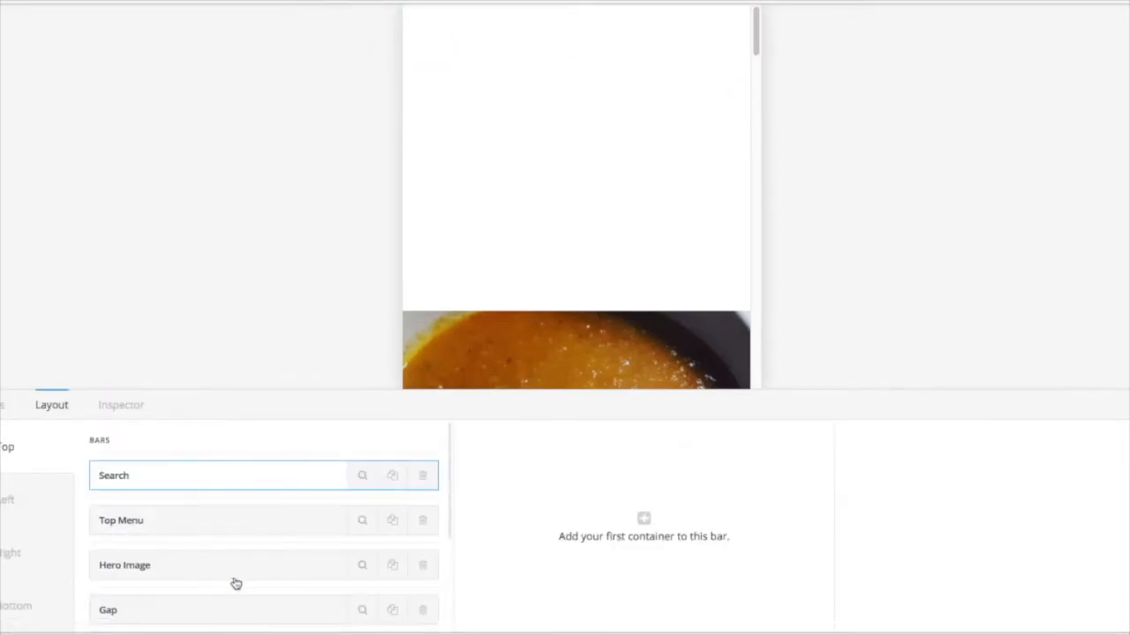
mouse_move(211, 460)
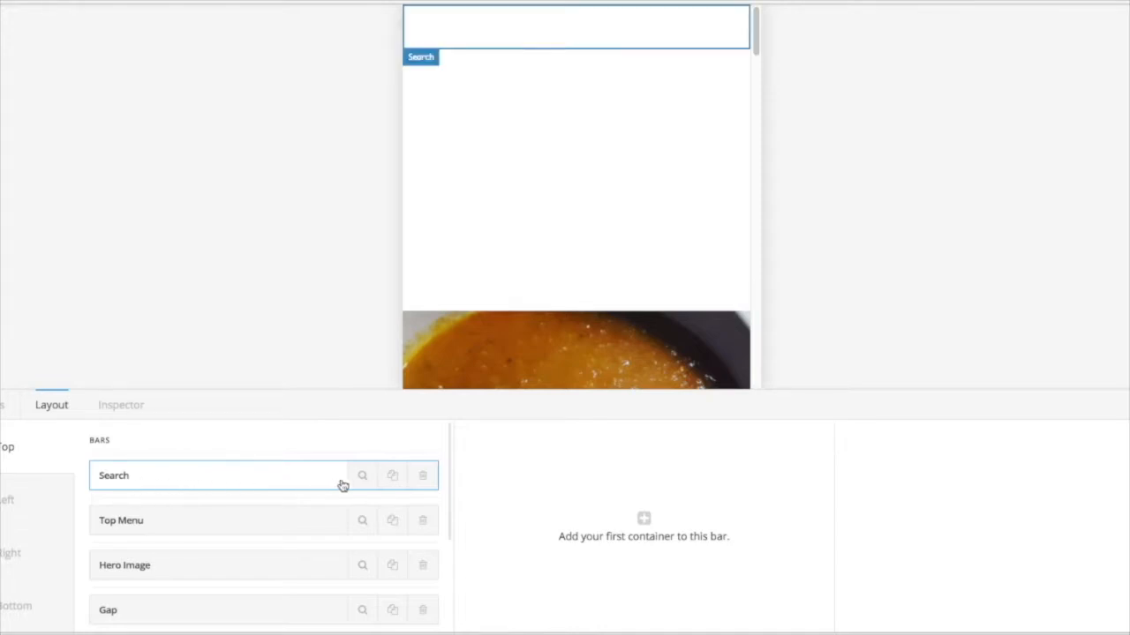
left_click(645, 521)
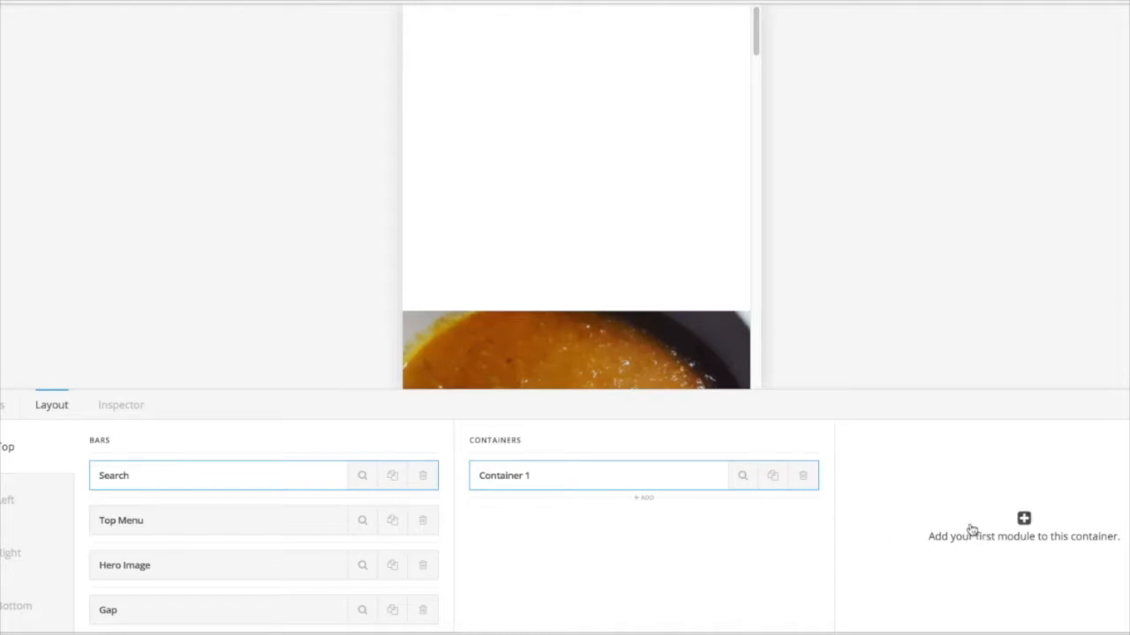
- Add a Button, a Search Inline and a second Button element to the Search bar's container
left_click(1024, 521)
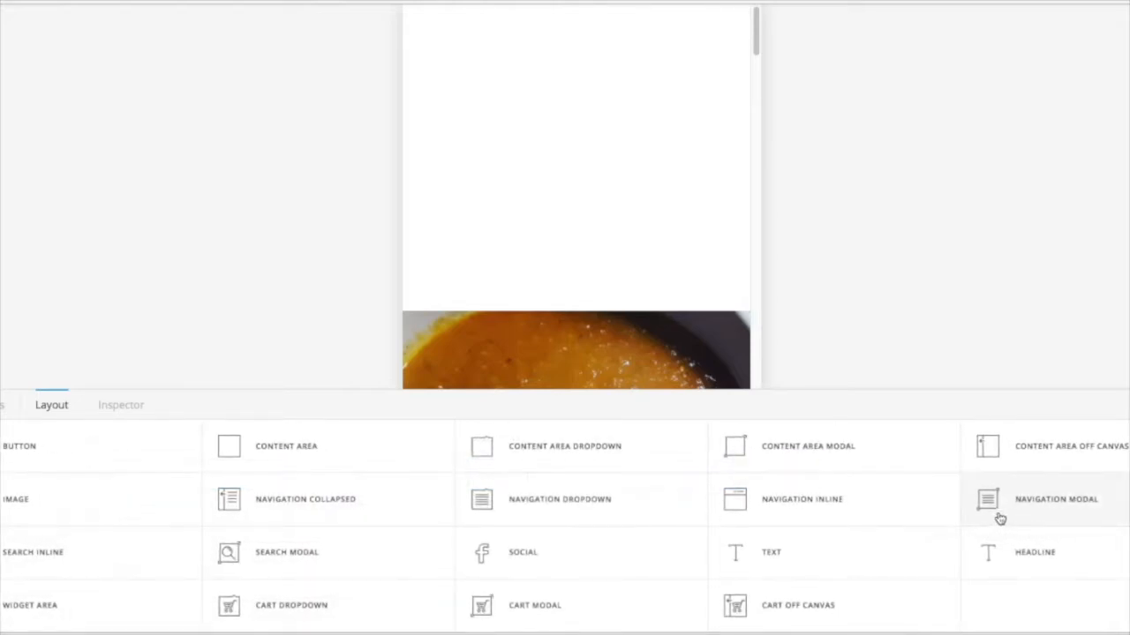
left_click(113, 452)
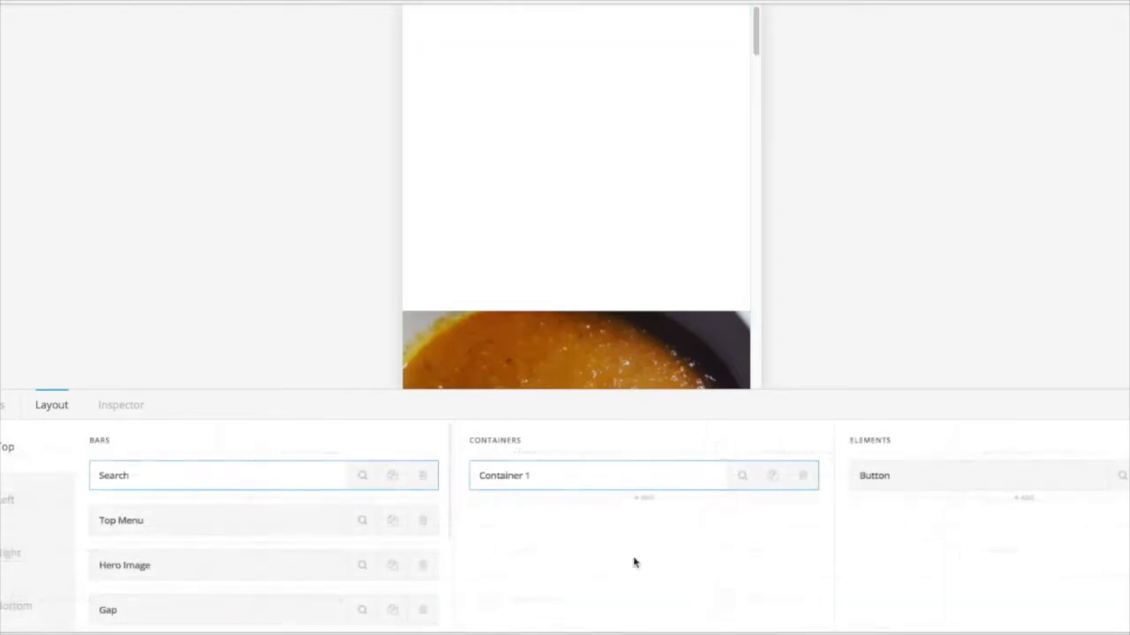
left_click(1023, 503)
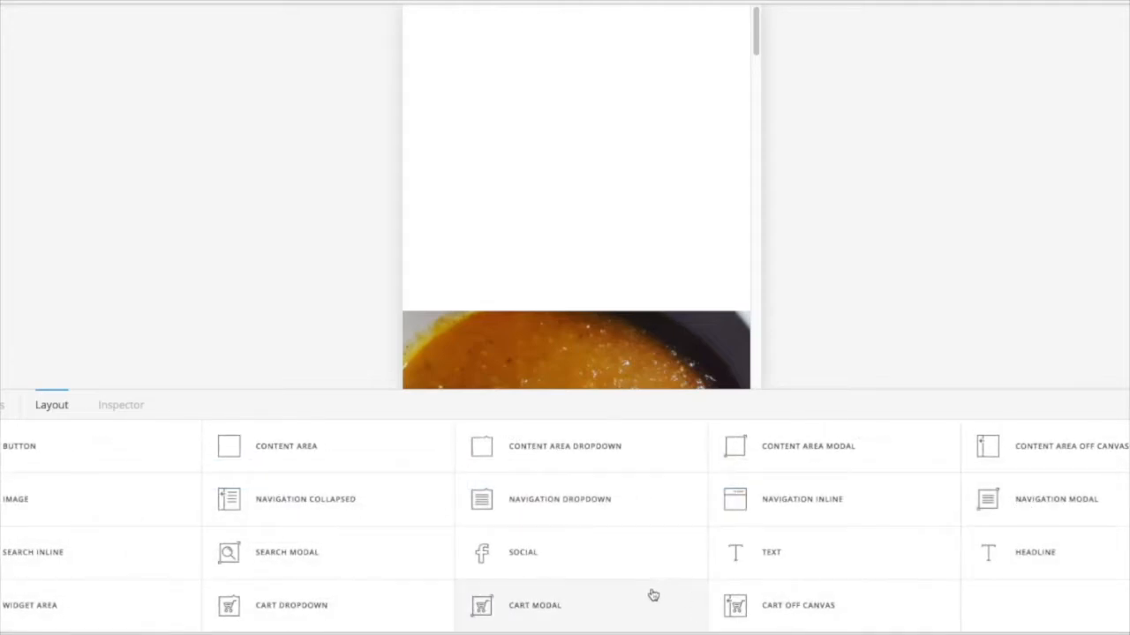
left_click(109, 557)
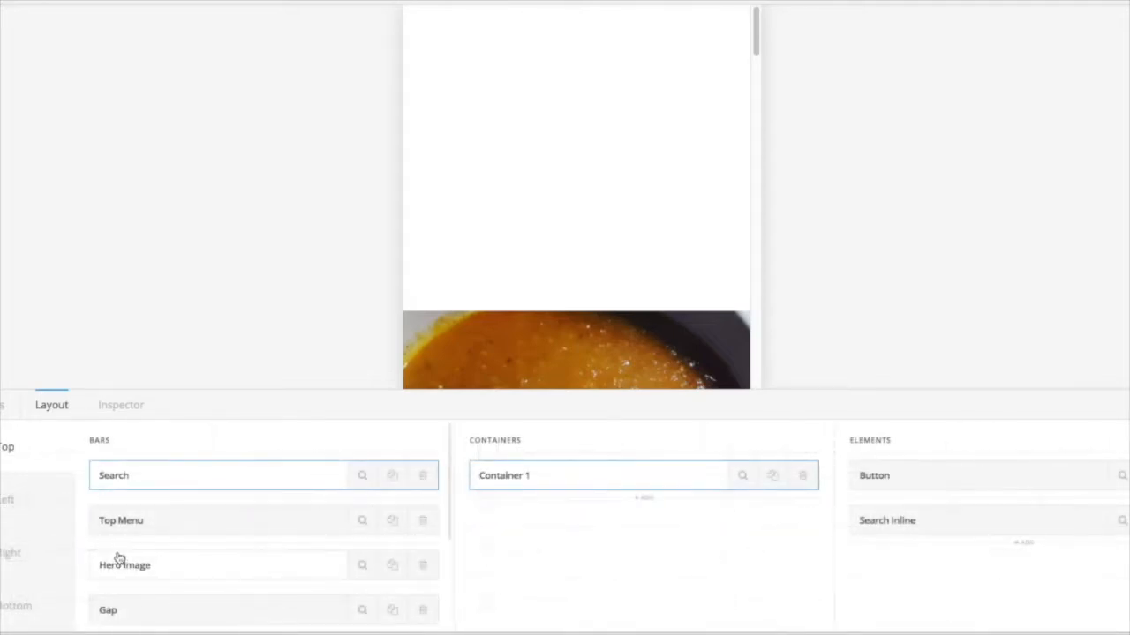
left_click(1024, 543)
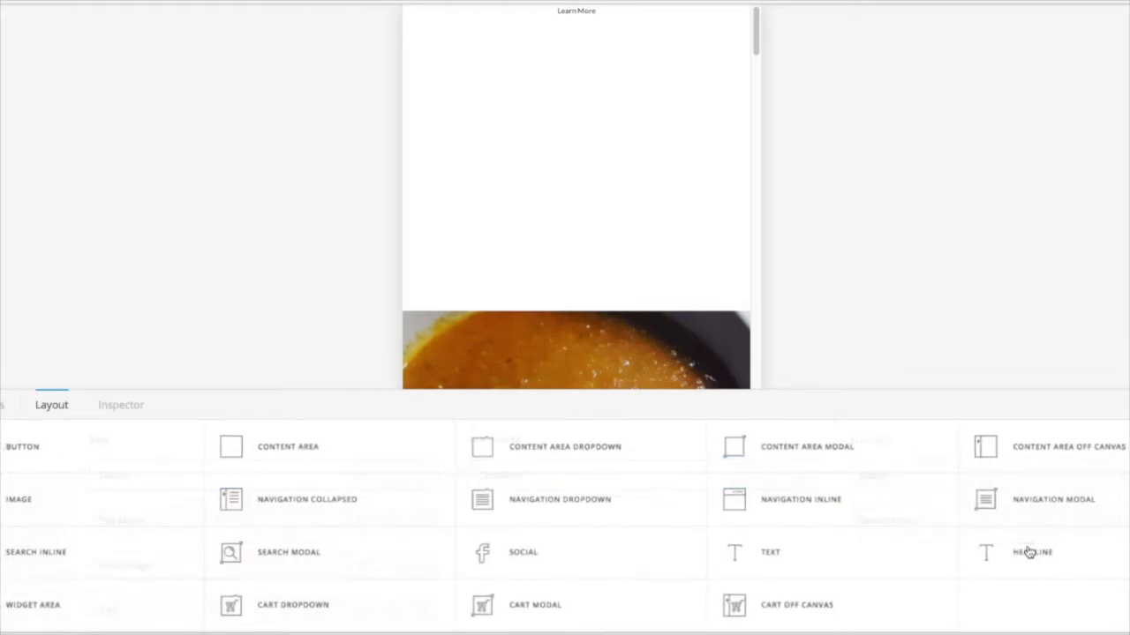
left_click(17, 456)
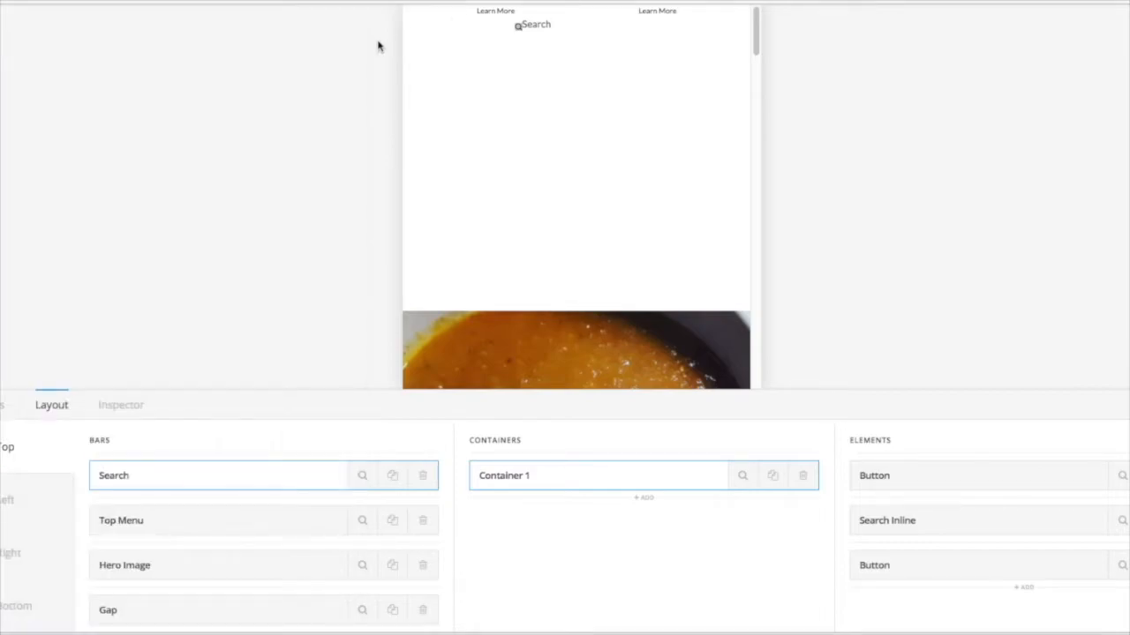
- Set the Search bar's background colour to the saved blue swatch #3b5998
left_click(450, 42)
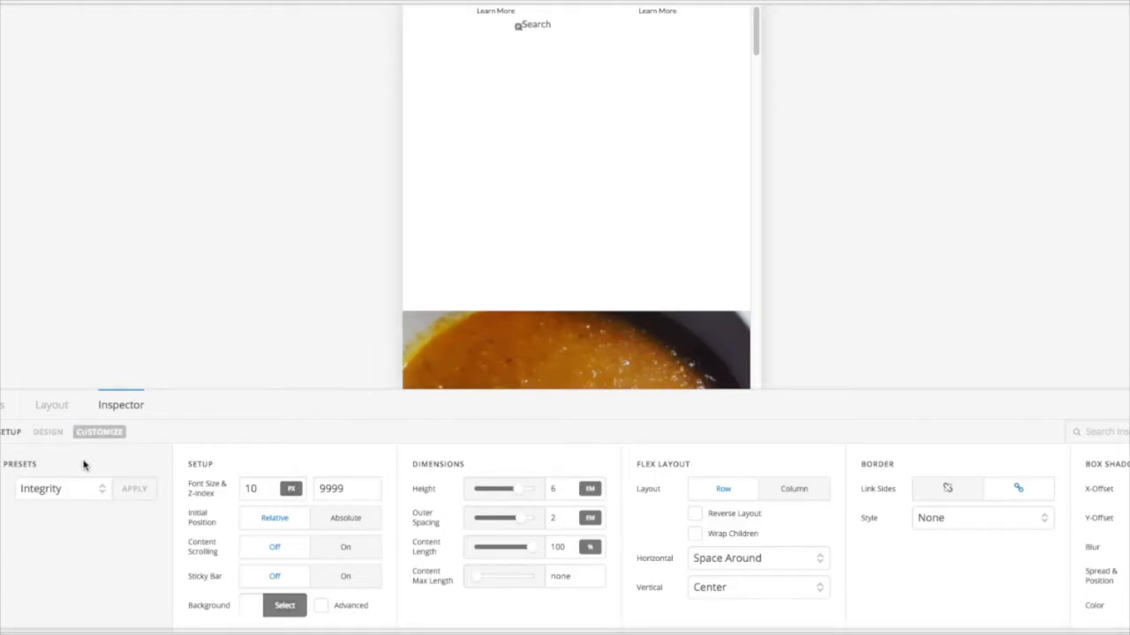
left_click(251, 607)
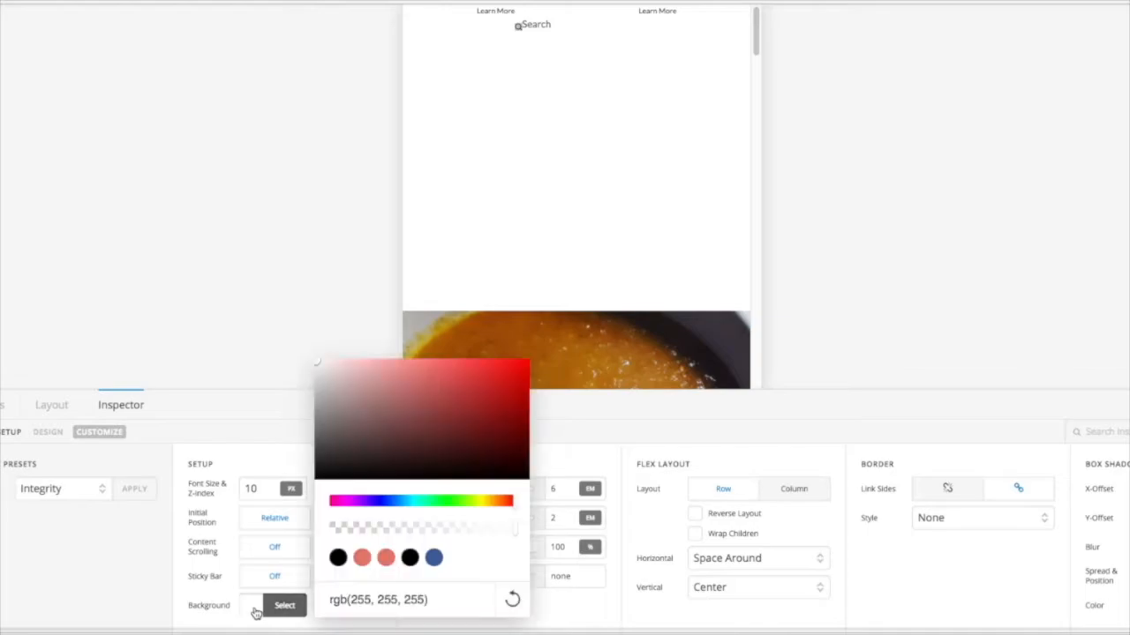
left_click(433, 558)
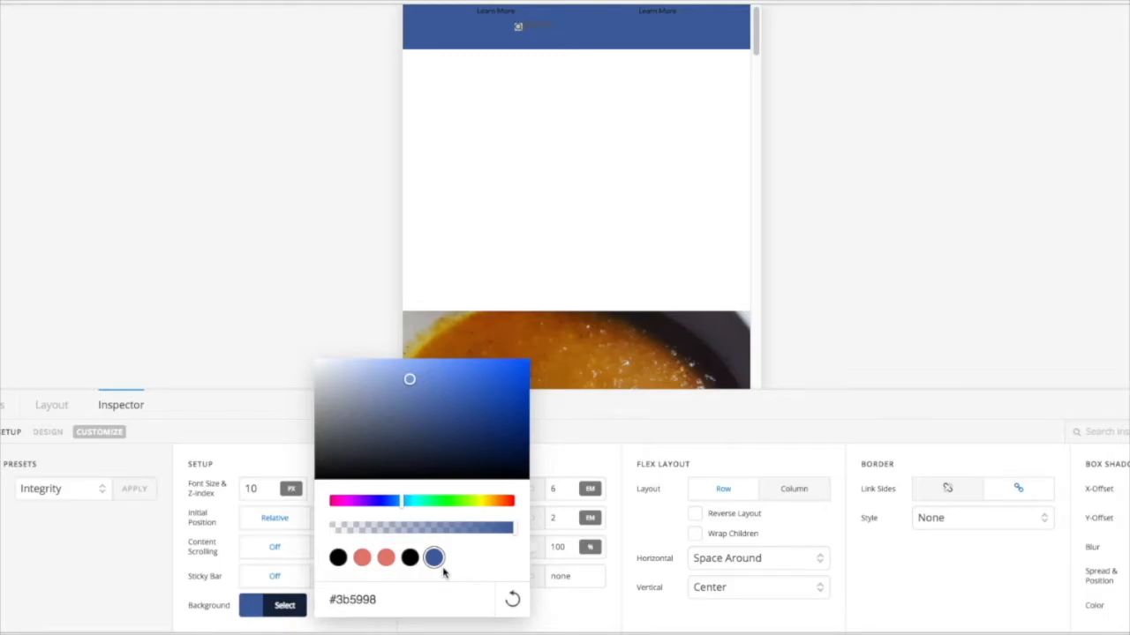
left_click(220, 431)
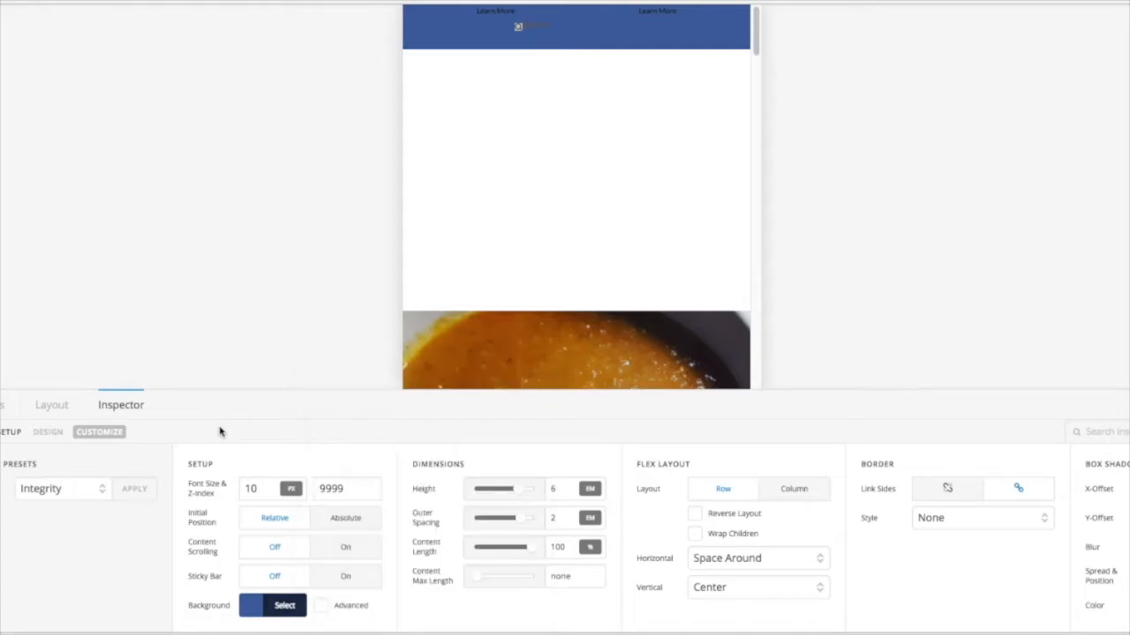
- Apply the Integrity preset to the first Learn More button in the Search bar, accepting the overwrite
left_click(495, 32)
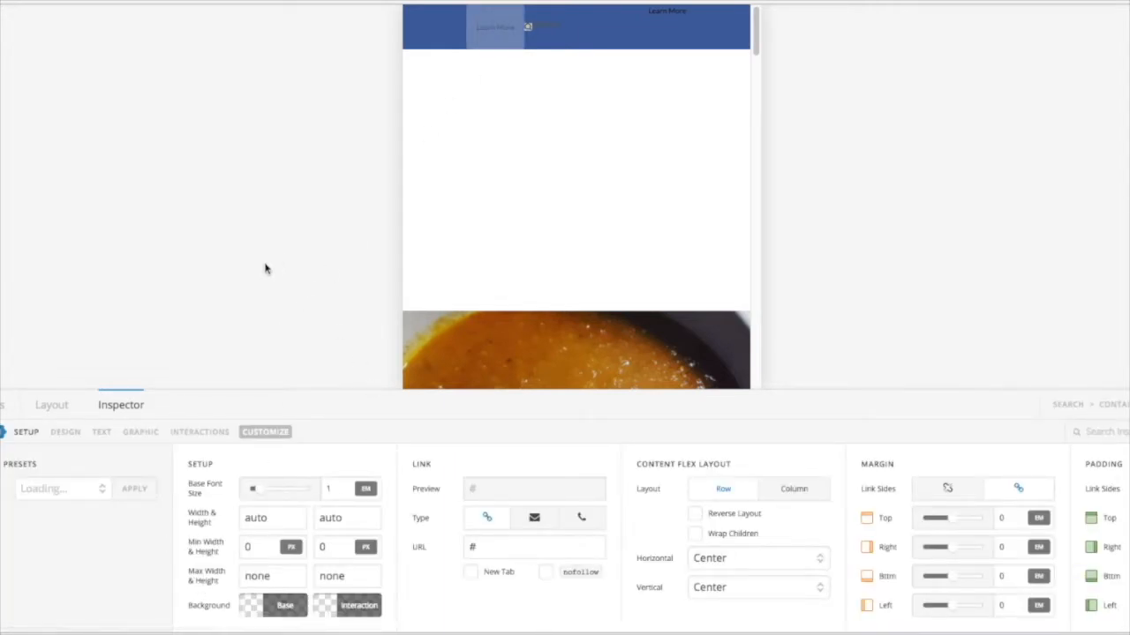
left_click(139, 491)
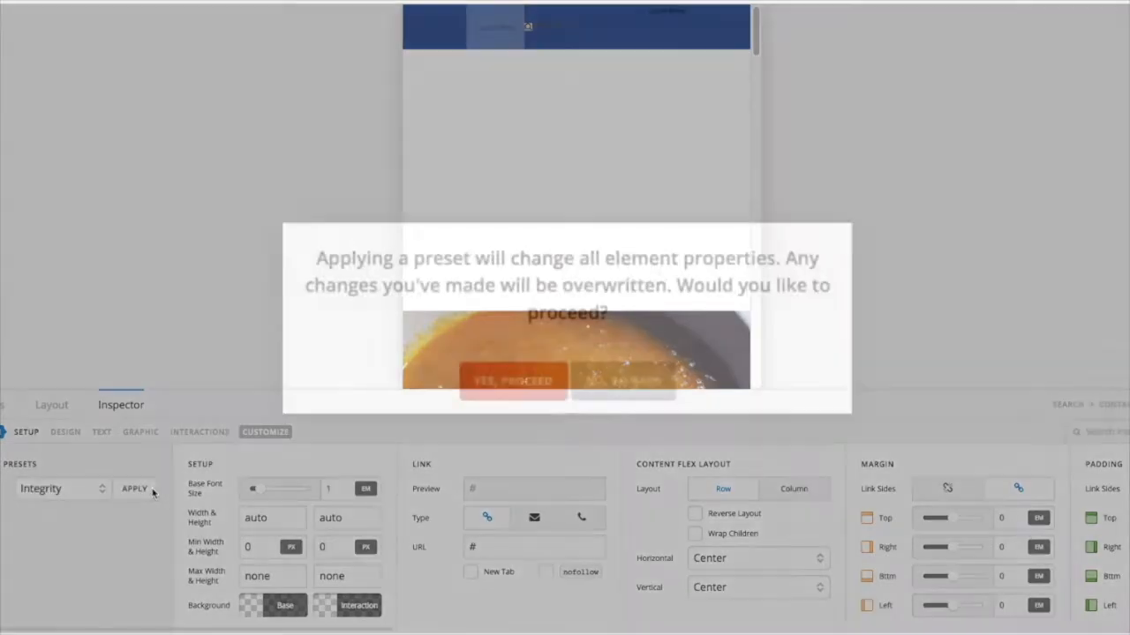
left_click(521, 371)
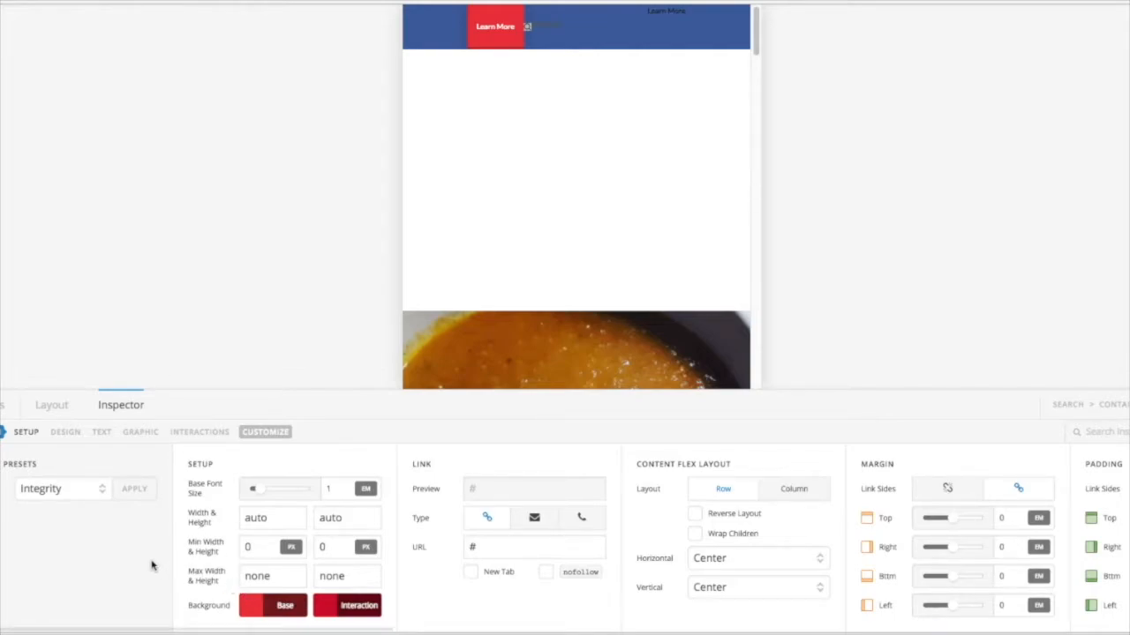
- Set the first button's base and interaction background colours to the blue #3b5998
left_click(247, 609)
left_click(436, 560)
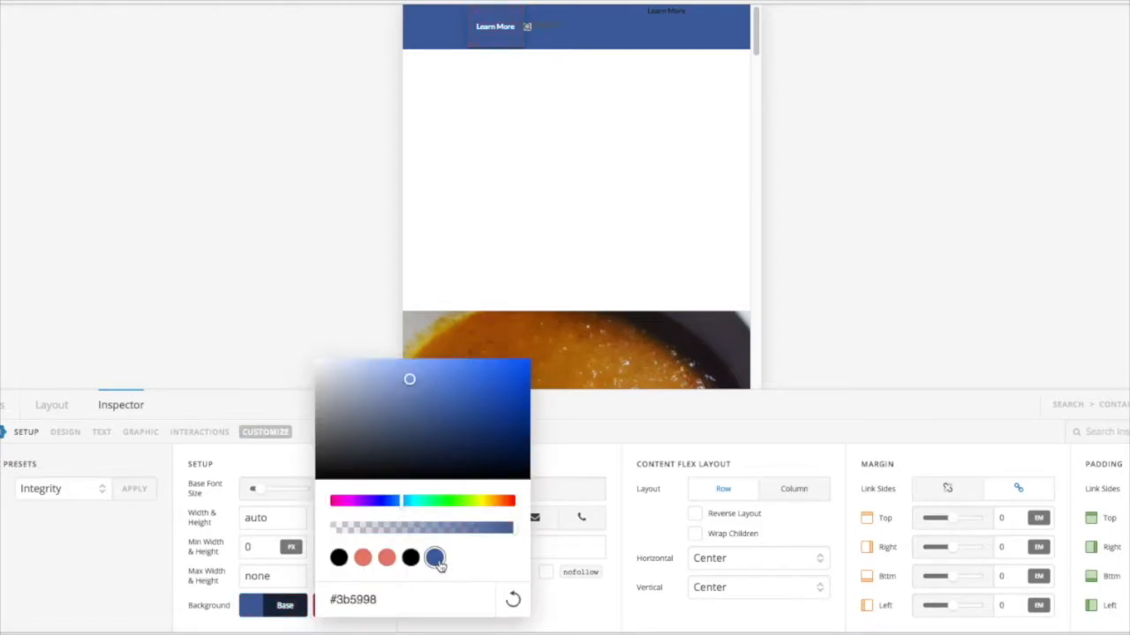
left_click(145, 577)
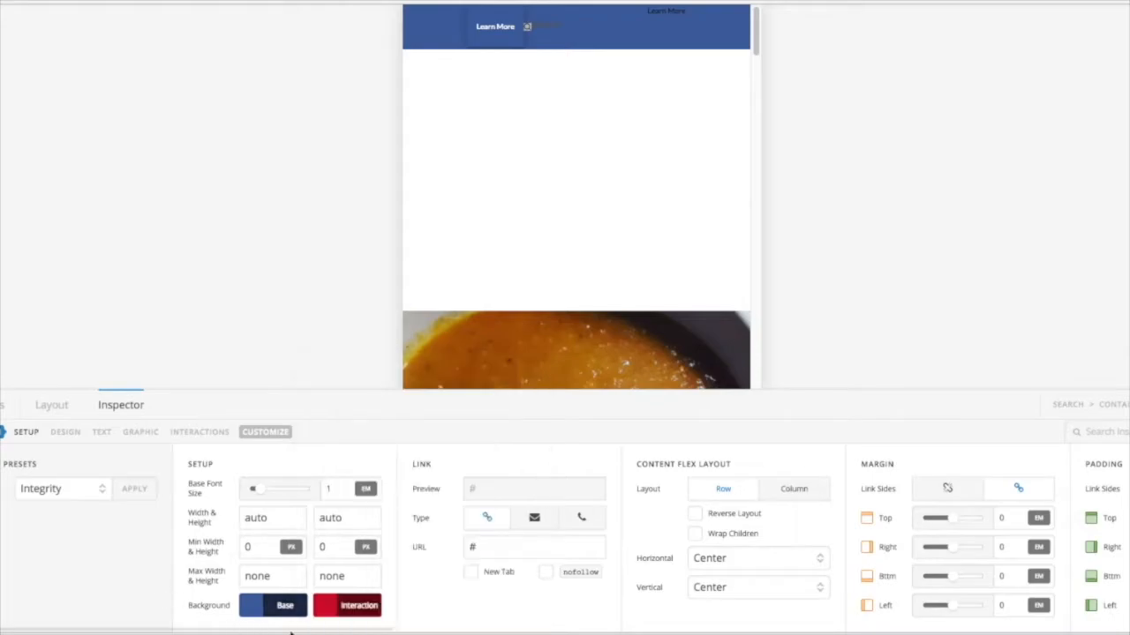
left_click(329, 612)
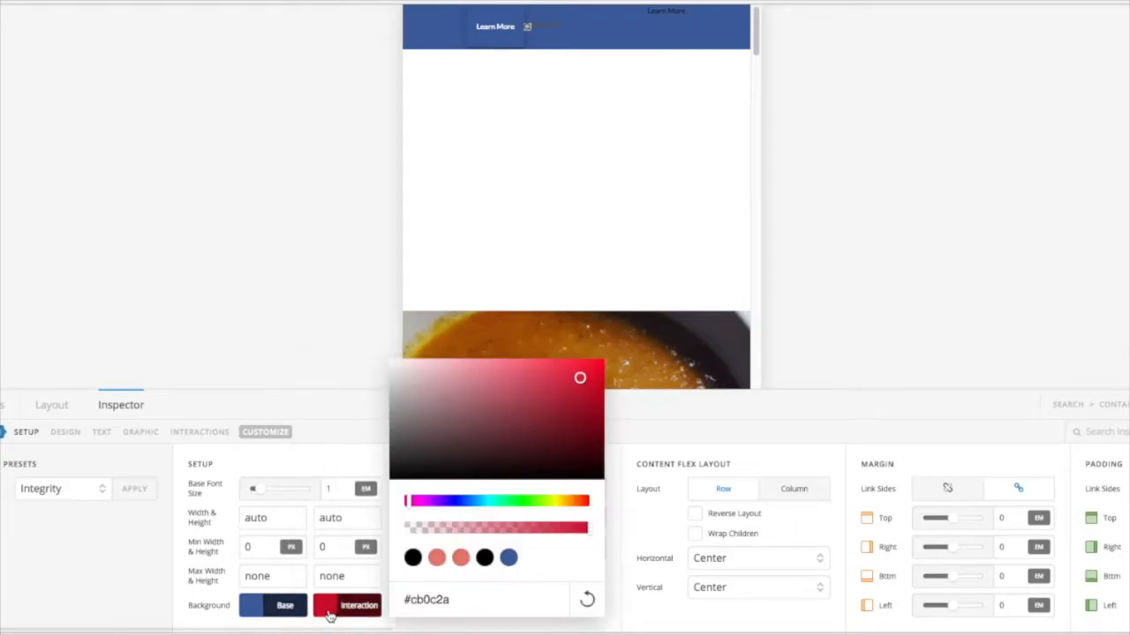
left_click(507, 557)
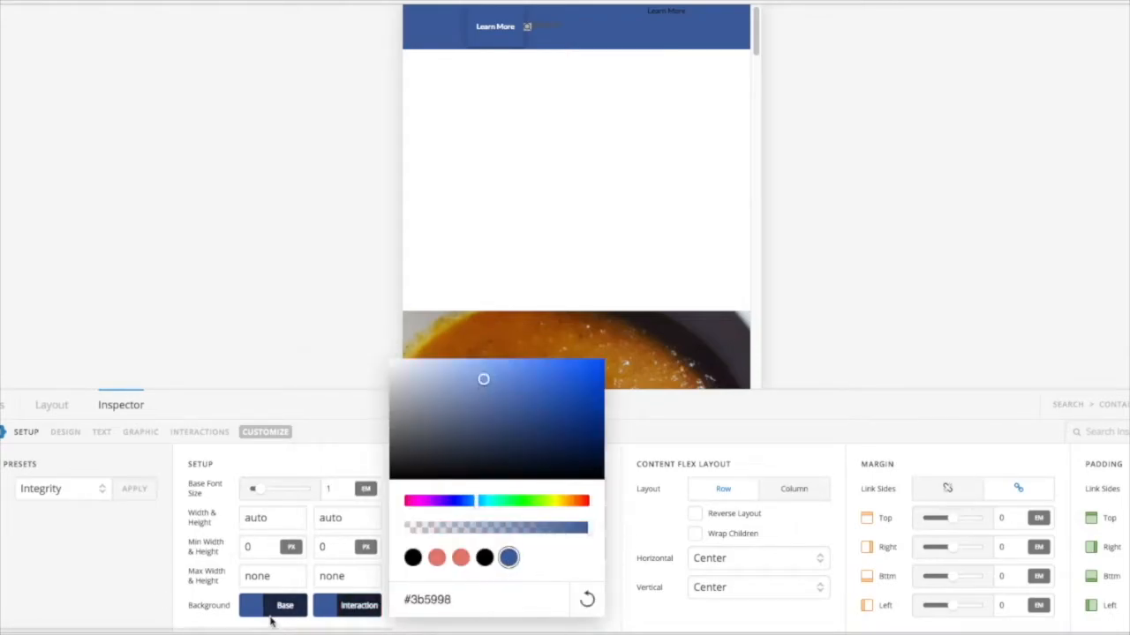
left_click(335, 622)
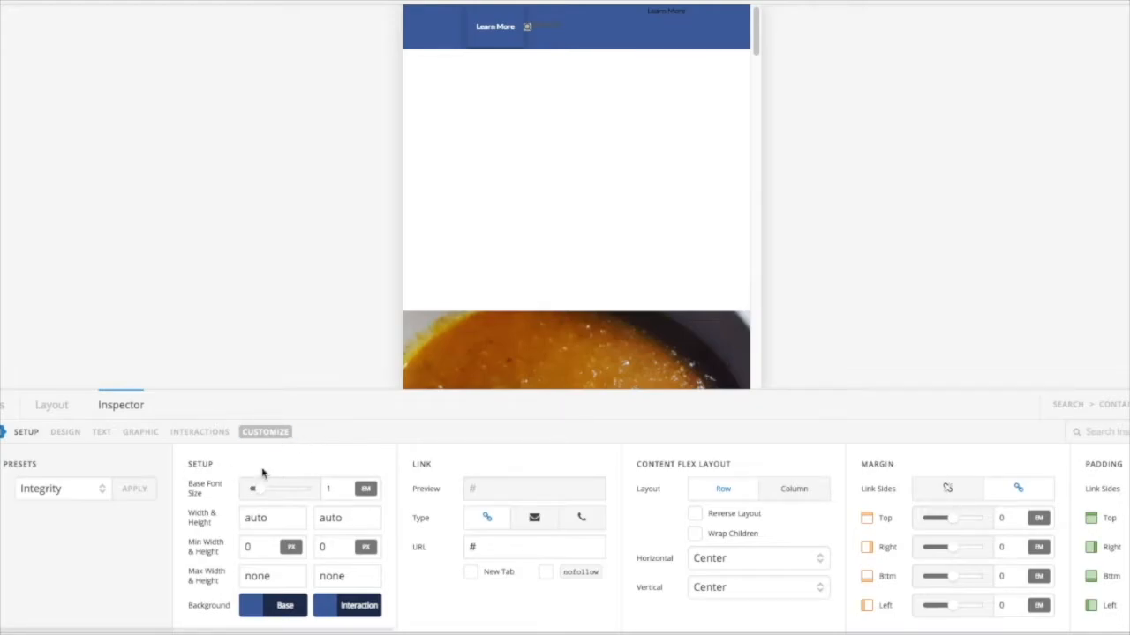
- Set the first button's box shadow colour to transparent in its design settings
left_click(69, 432)
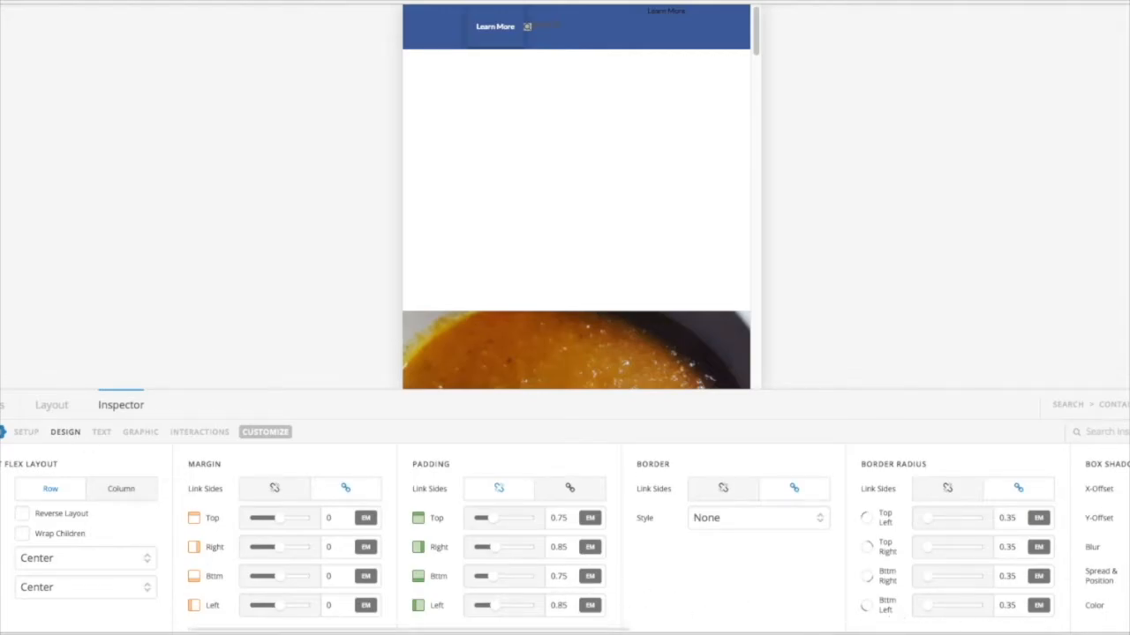
left_click(1128, 605)
left_click(1026, 599)
left_click_drag(1026, 599, 918, 599)
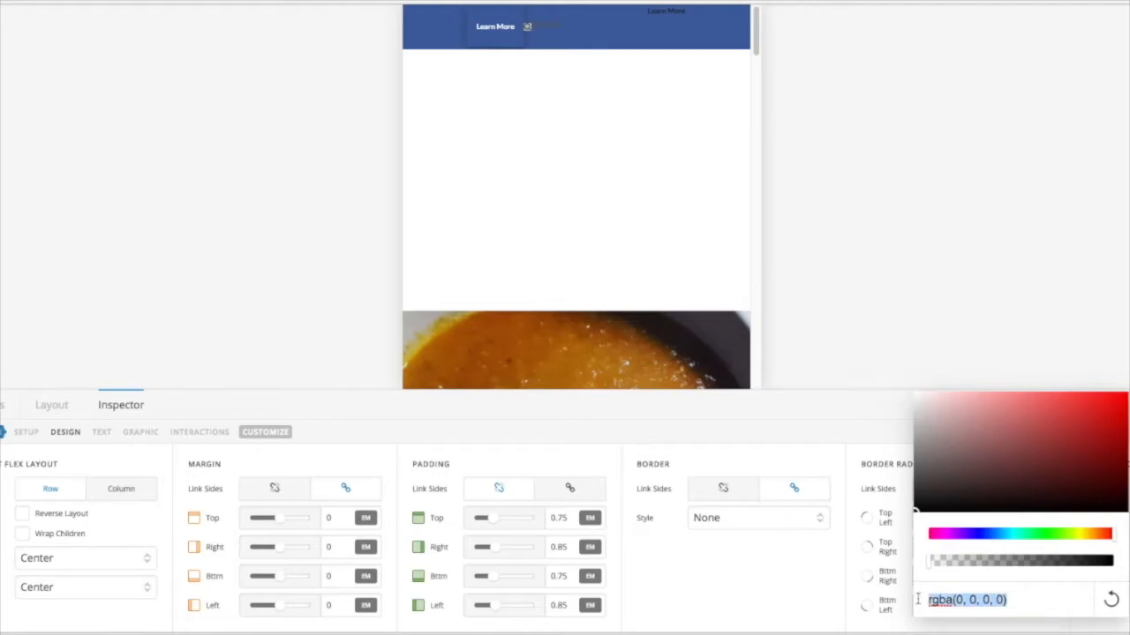
type("transparent")
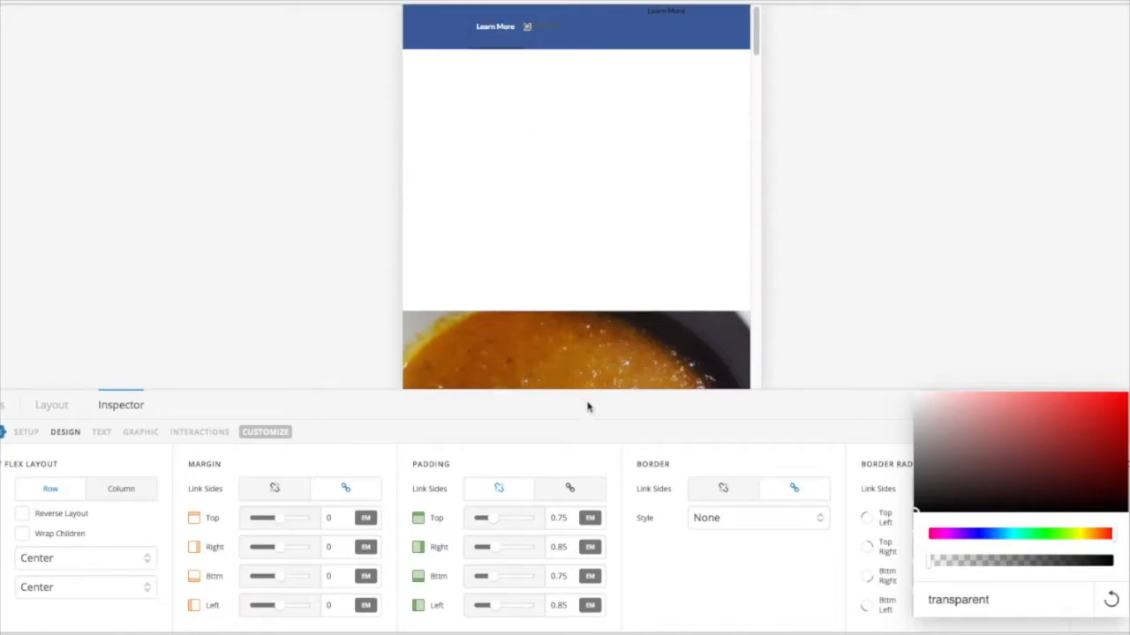
left_click(734, 587)
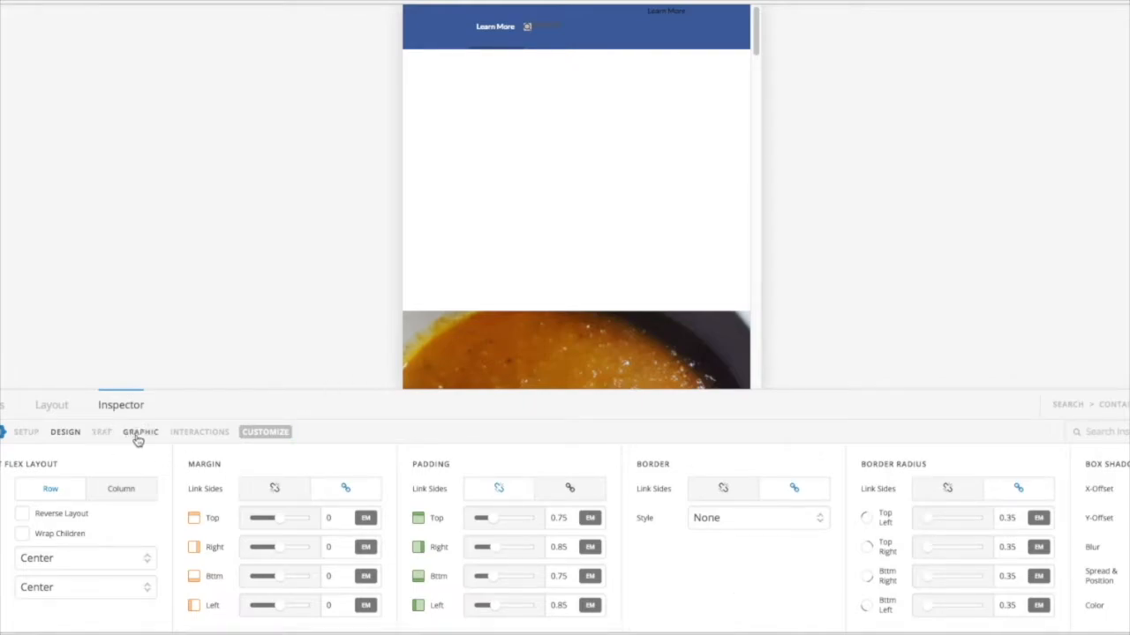
- Replace the first button's text with a graphic icon, searching for "arrow" and choosing the long thin left arrow
left_click(101, 433)
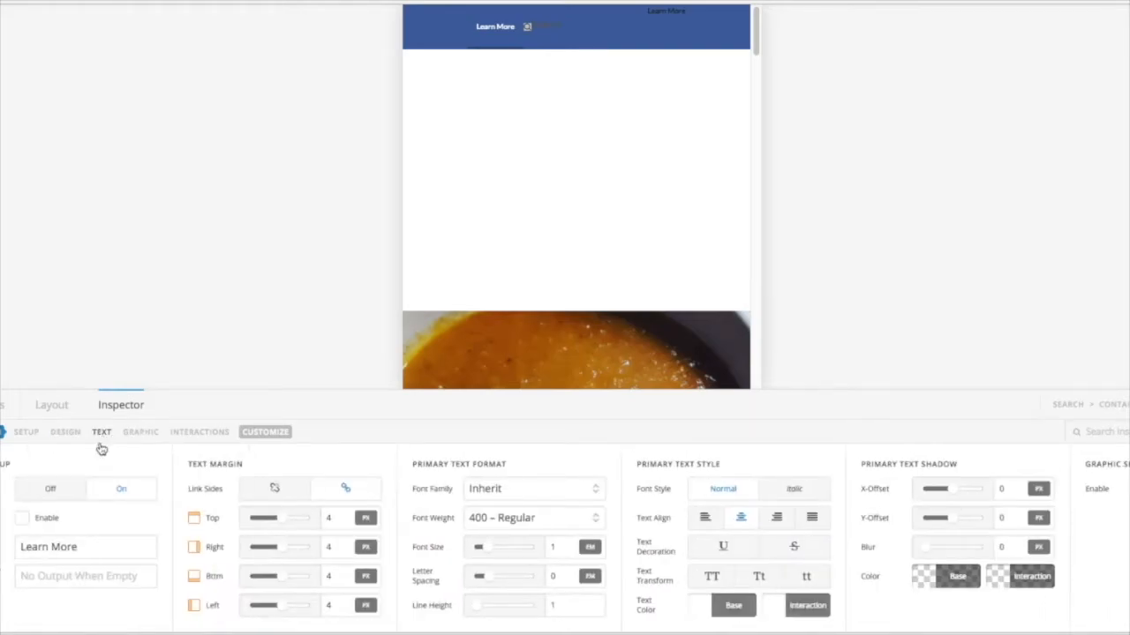
left_click(61, 495)
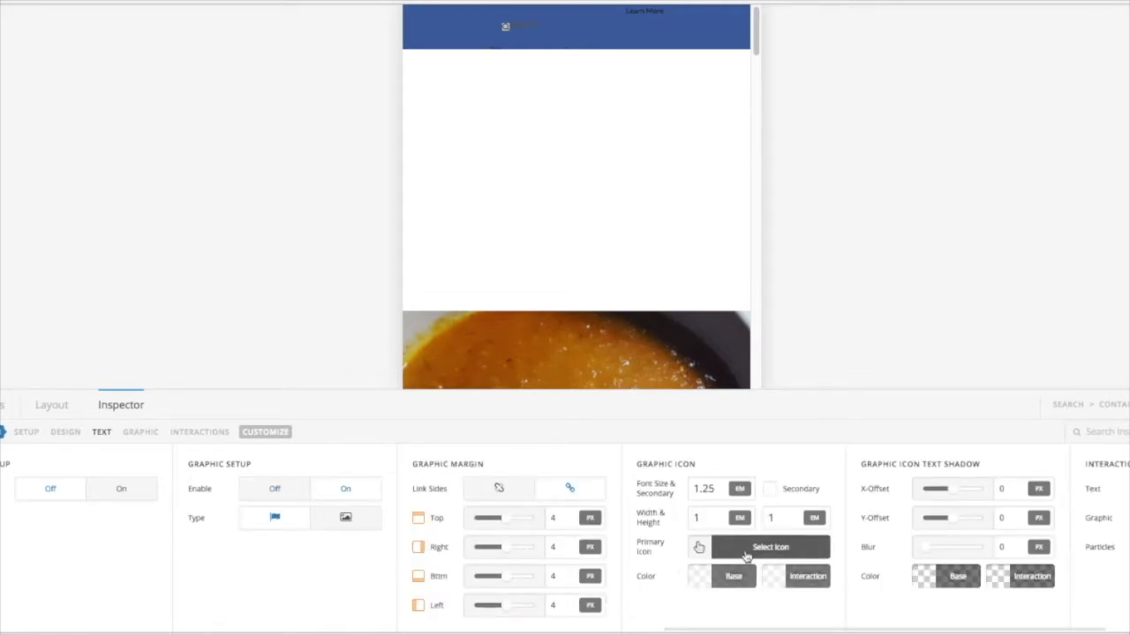
left_click(698, 548)
left_click(895, 362)
type("arrow")
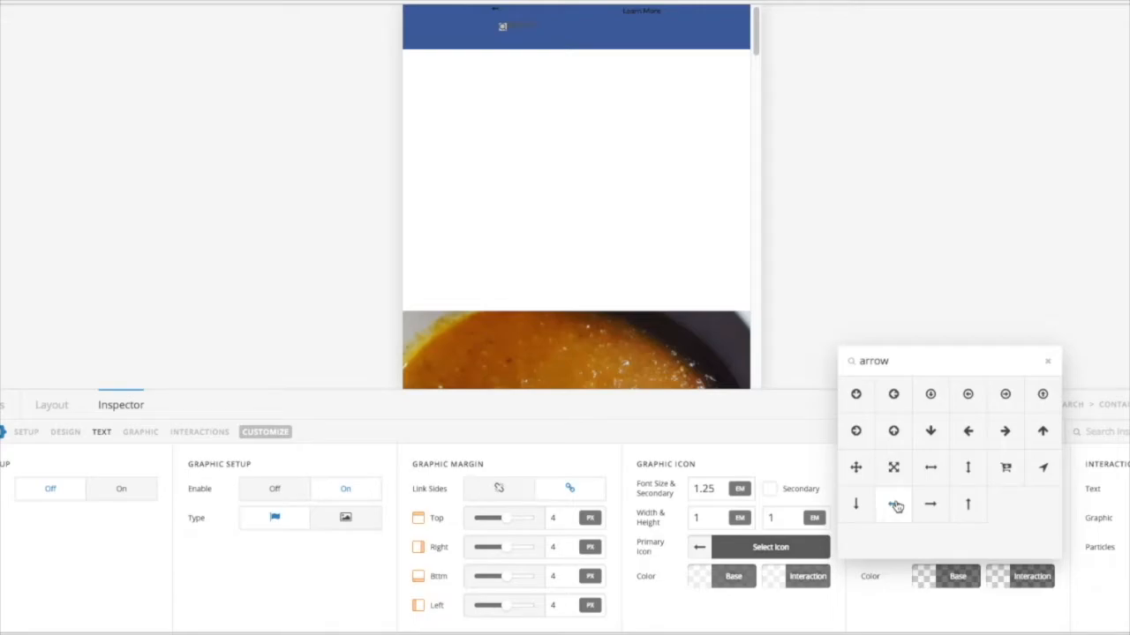
- Set the arrow icon's base and interaction colours to fully opaque white, rgb(255, 255, 255)
left_click(697, 577)
left_click(697, 578)
left_click_drag(803, 374, 747, 328)
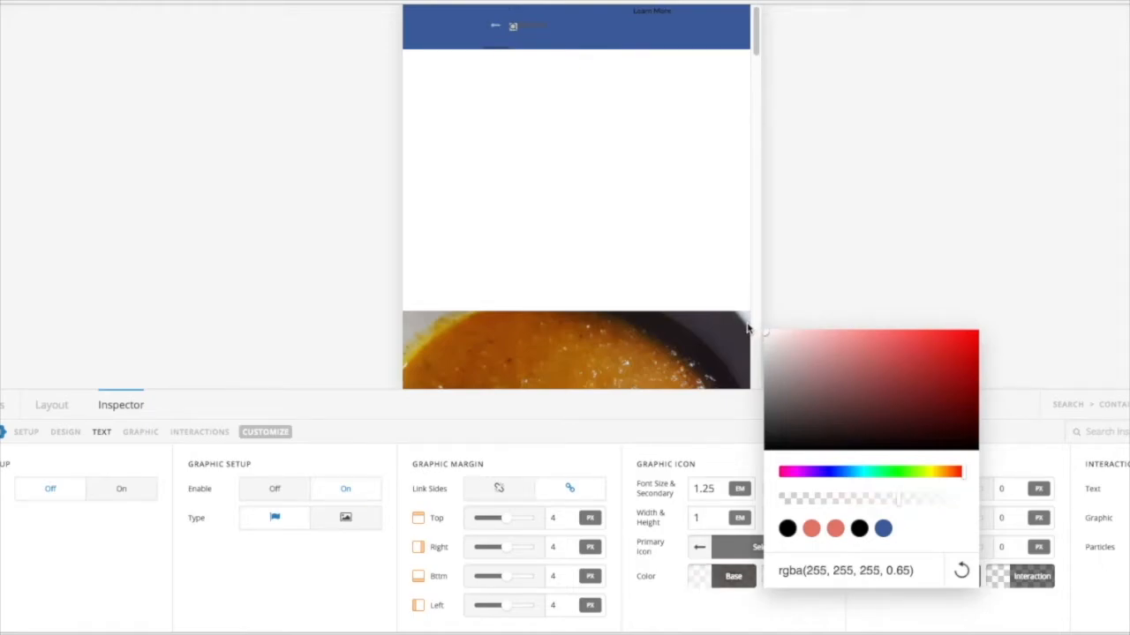
left_click_drag(871, 502, 980, 501)
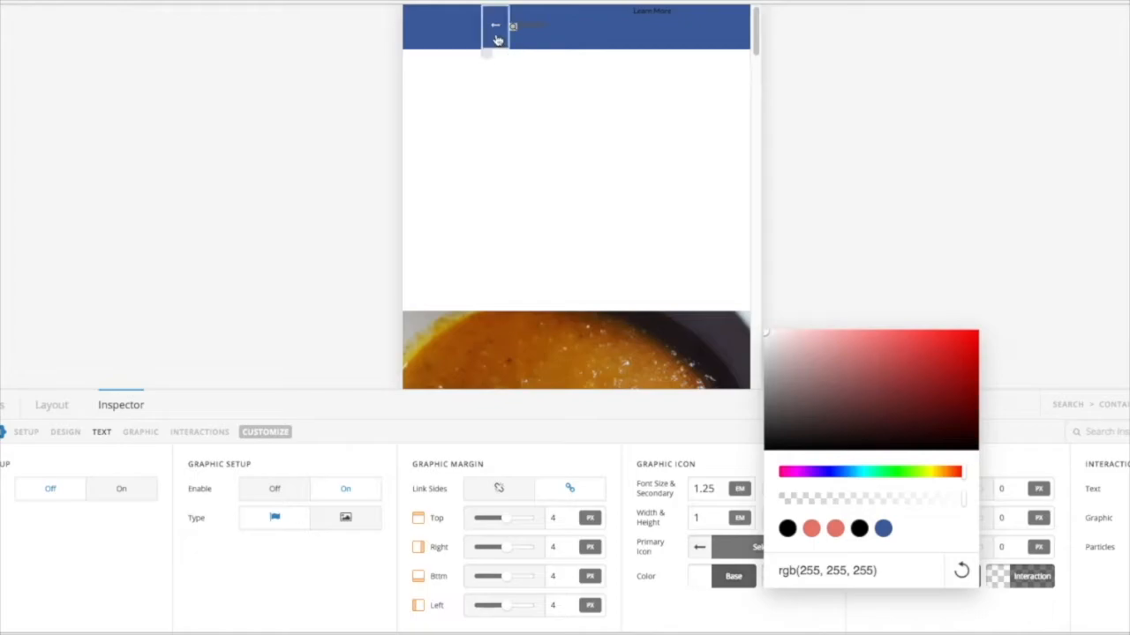
left_click(788, 618)
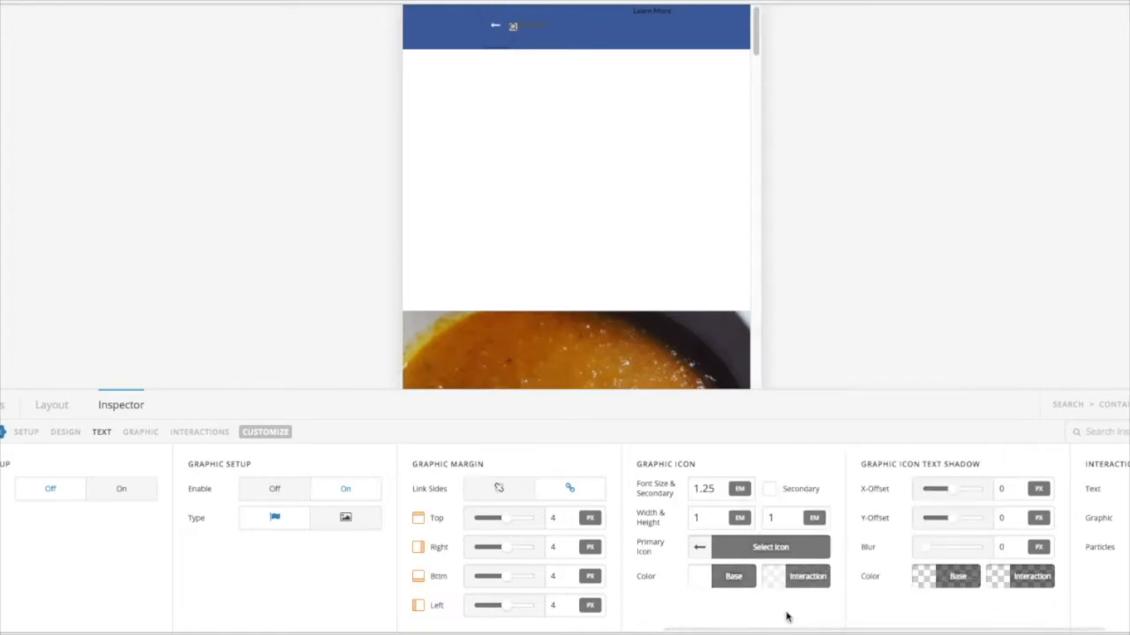
left_click(779, 586)
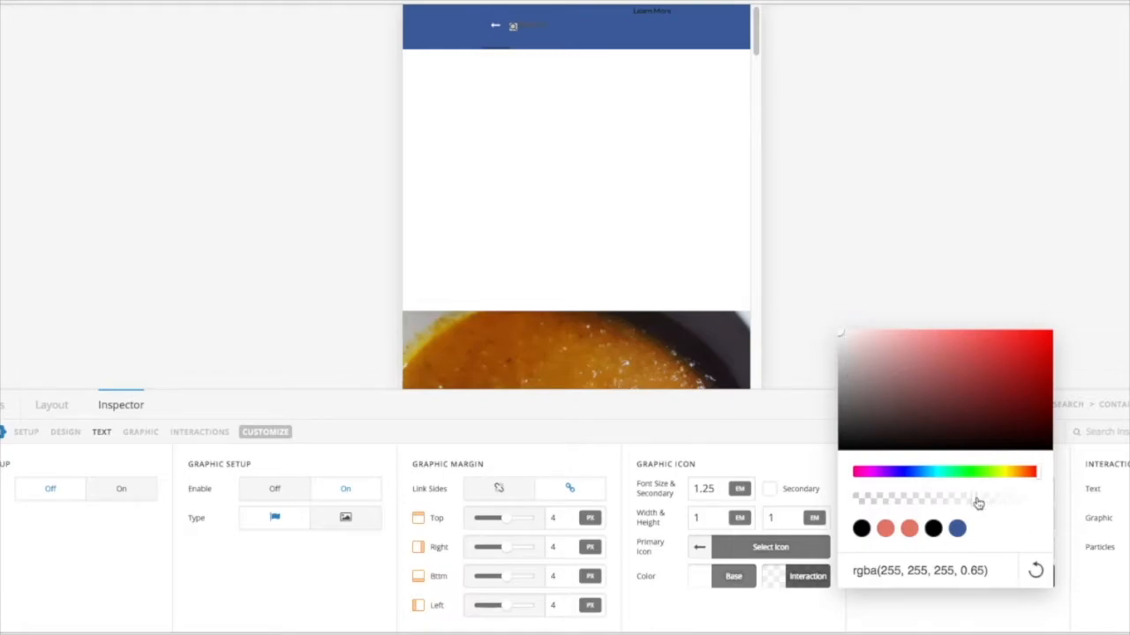
left_click_drag(983, 504, 1059, 505)
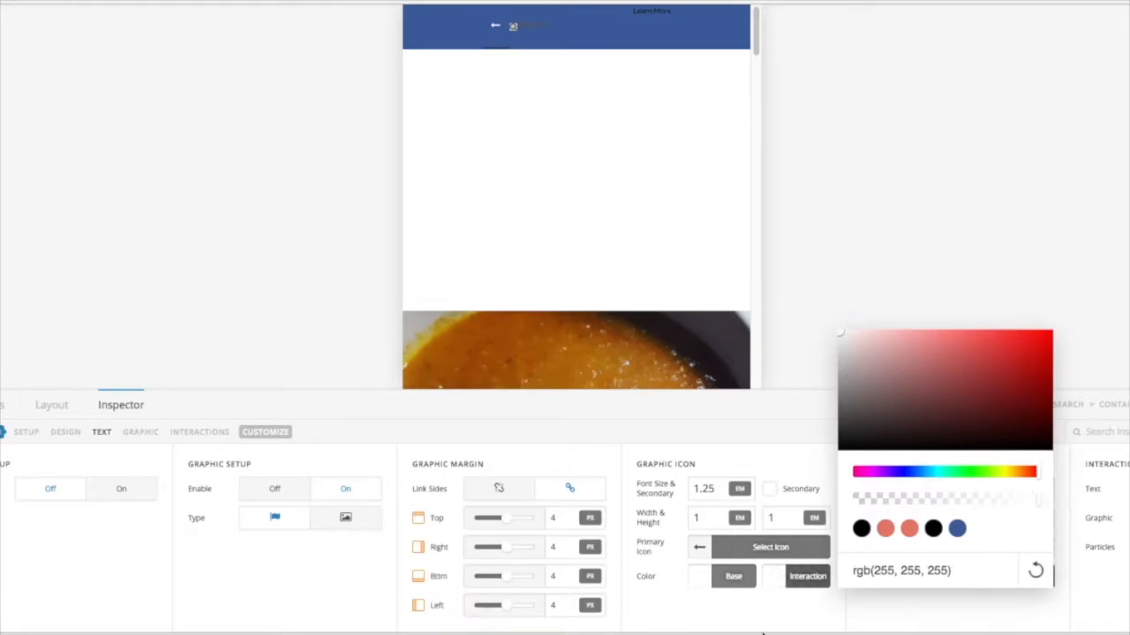
left_click(689, 614)
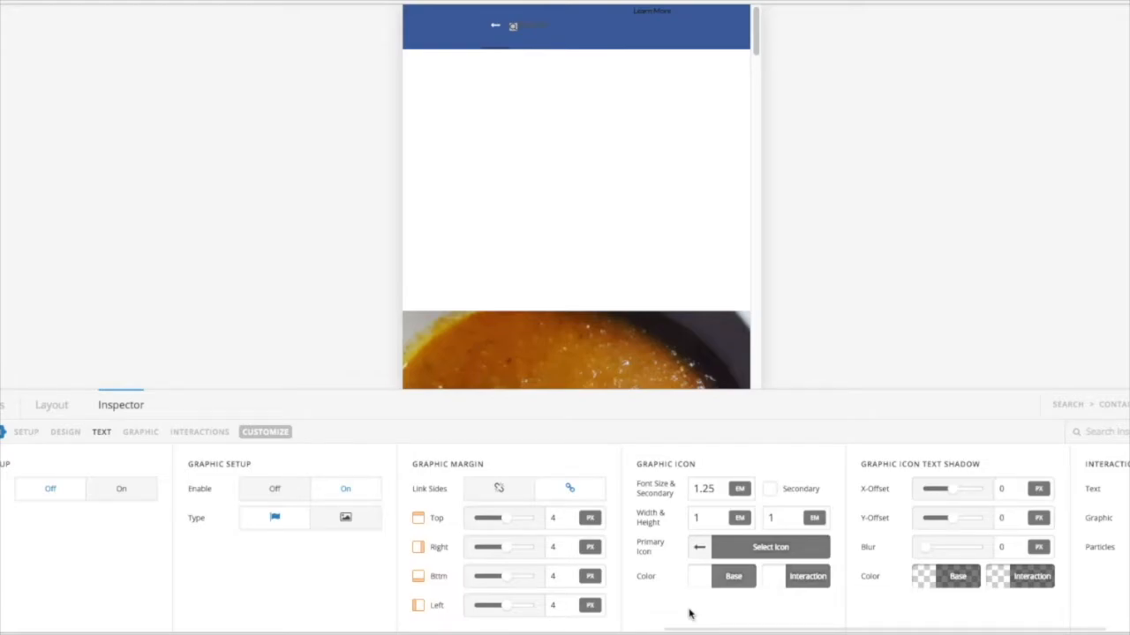
- Set the arrow button's base font size to 3 em
left_click(19, 435)
left_click(119, 491)
type("3")
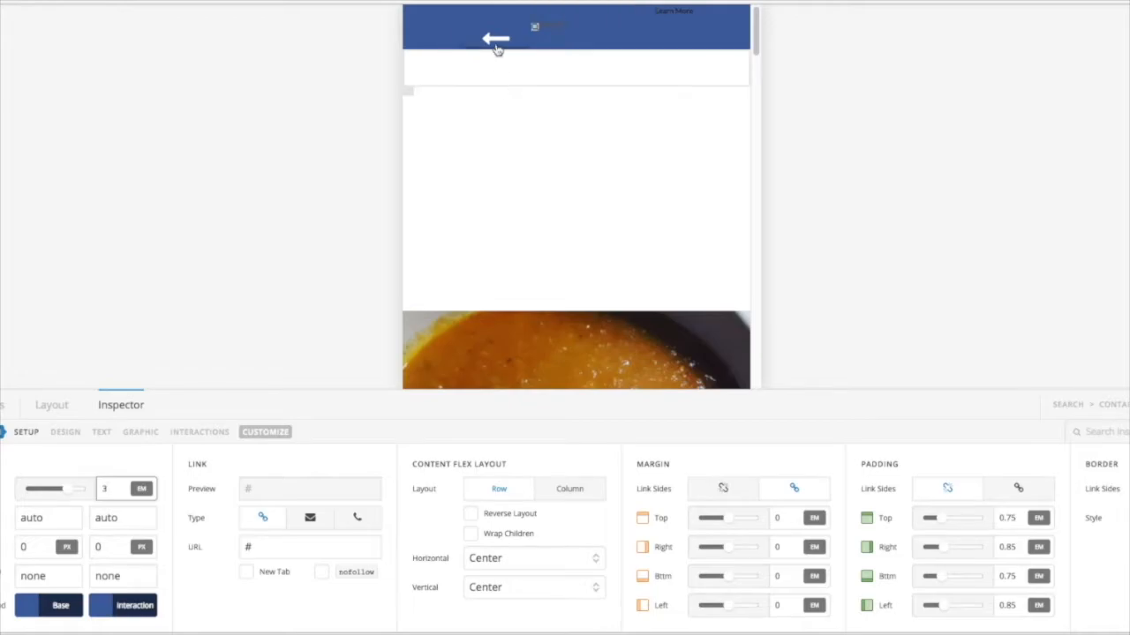
- Set the horizontal flex layout of the Search bar's Container 1 to Space Around
left_click(58, 413)
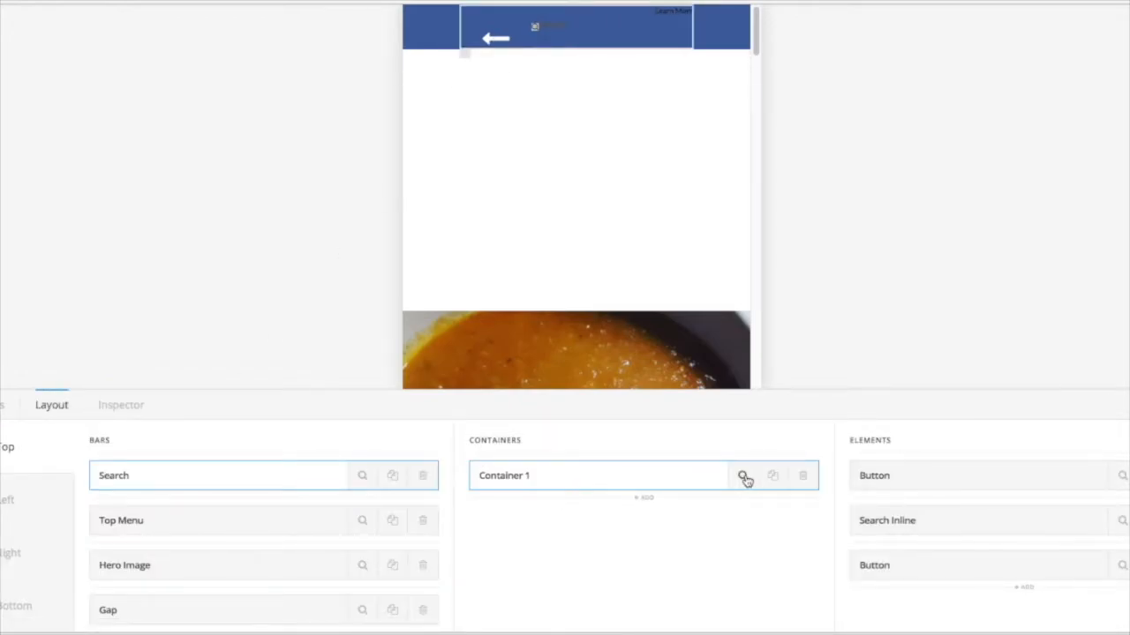
left_click(744, 476)
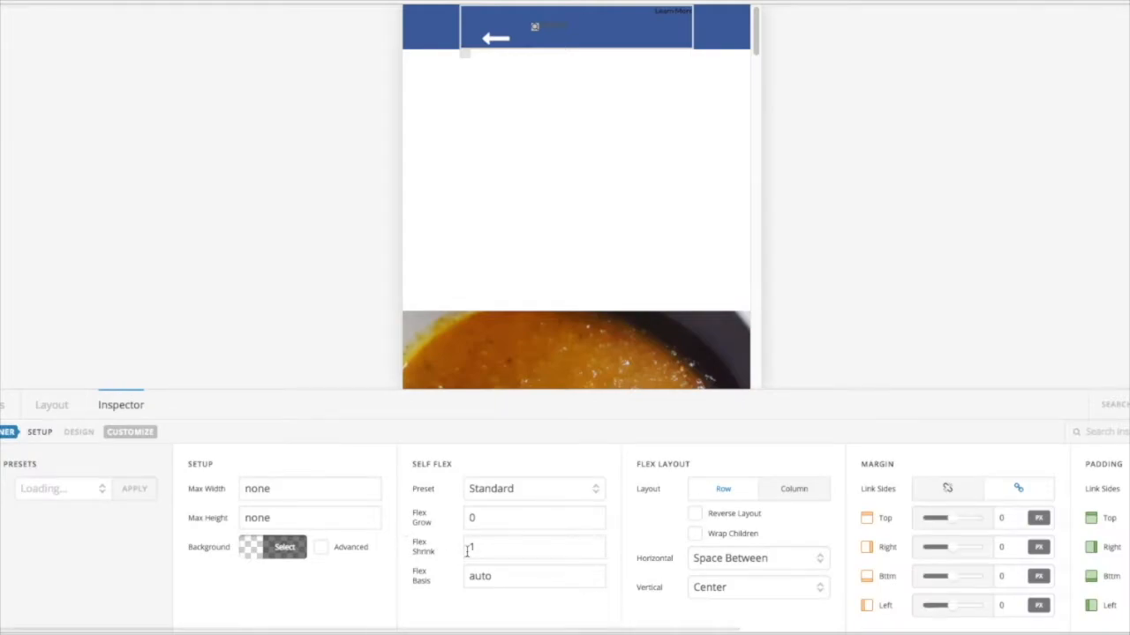
left_click(764, 559)
left_click(765, 572)
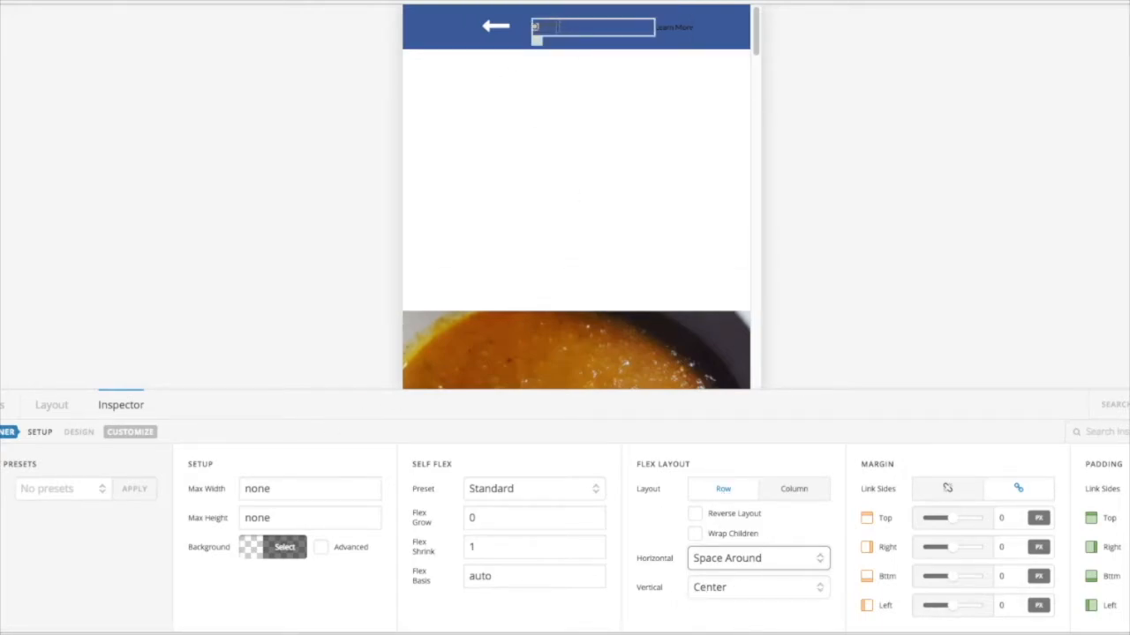
- Select the inline search element and set its base font size to 1 em after trying 2 em
left_click(535, 27)
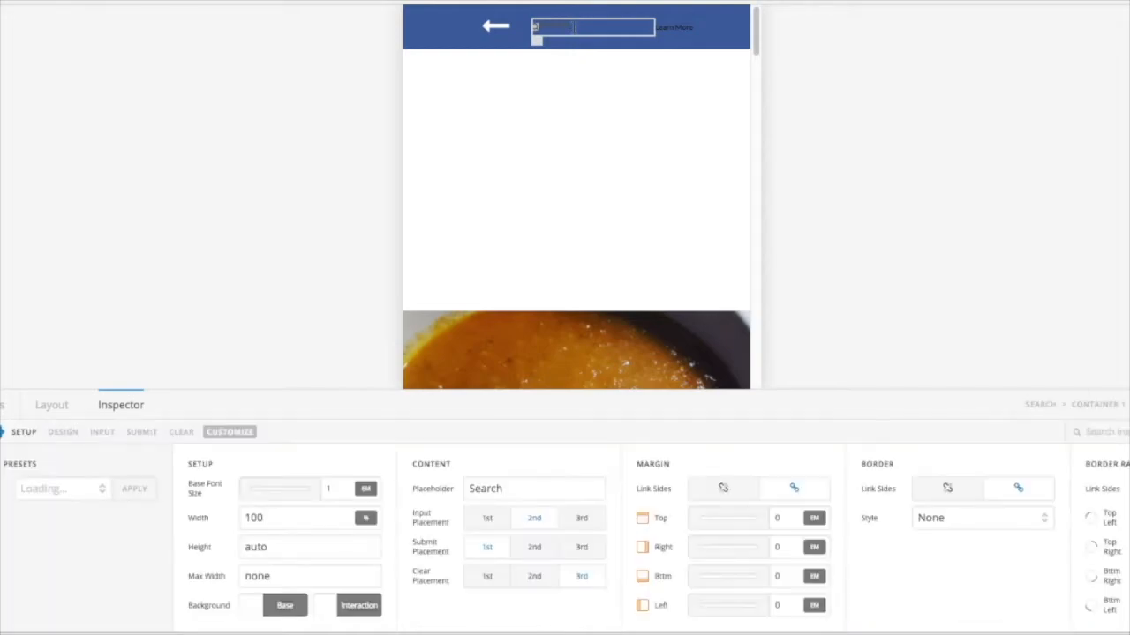
left_click(335, 492)
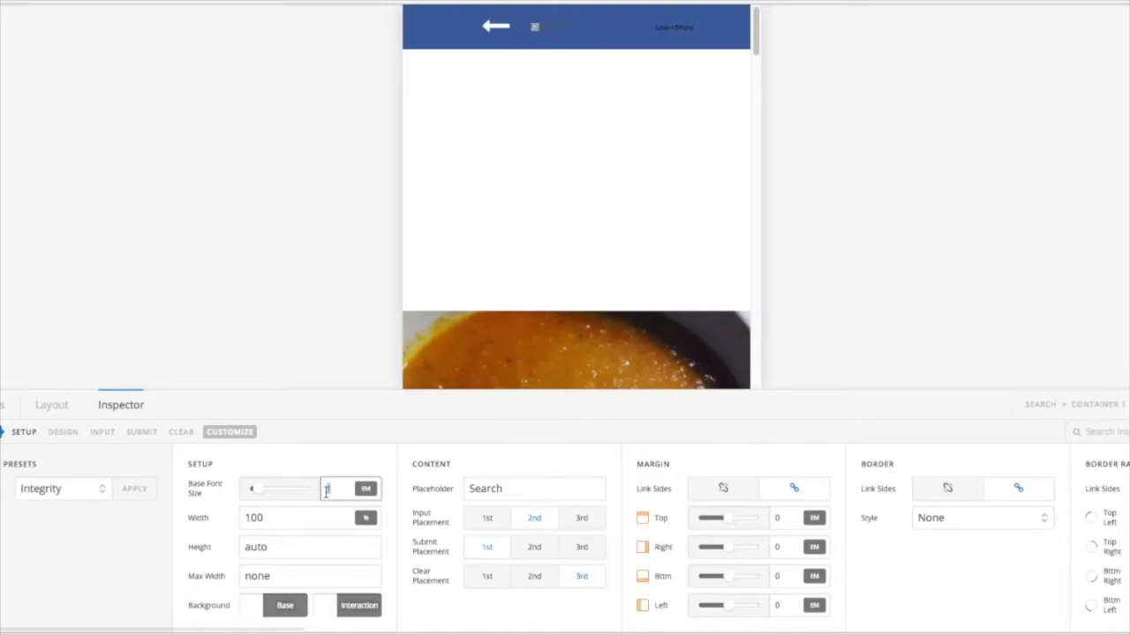
left_click(272, 469)
left_click(324, 491)
type("2")
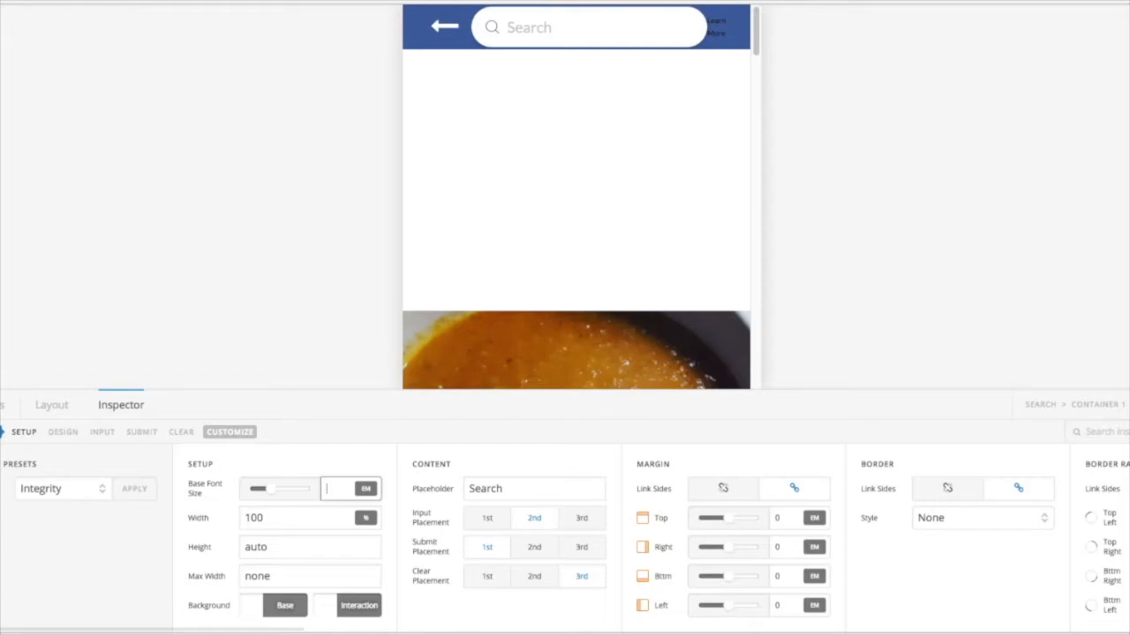
type("1")
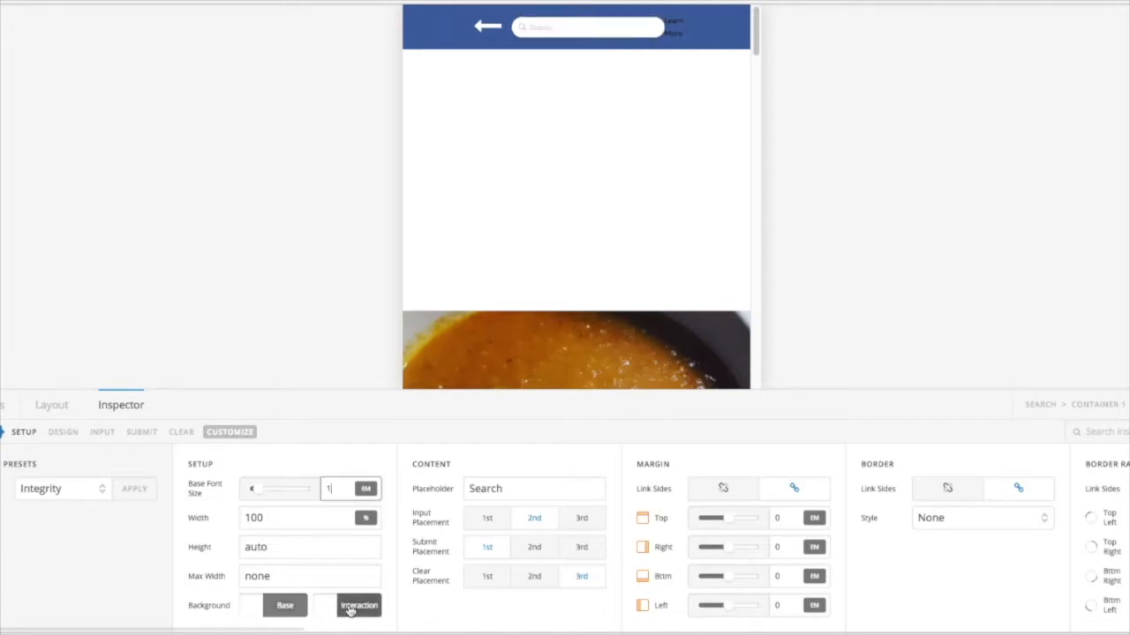
- Set the inline search's base and interaction background colours to the saved Facebook blue, #3b5998
left_click(256, 608)
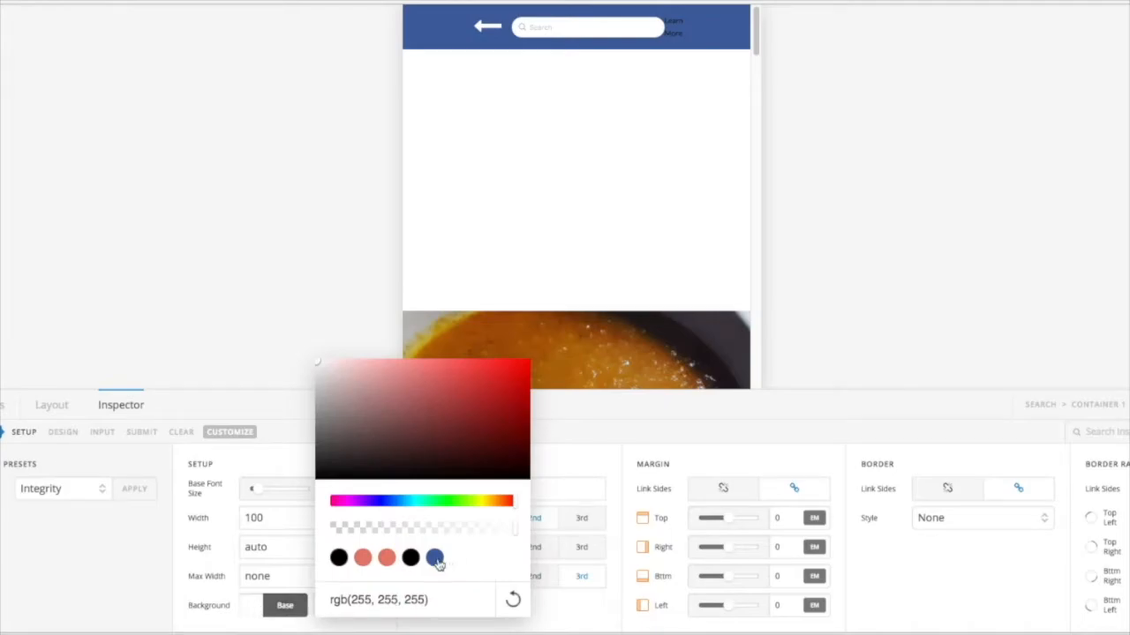
left_click(435, 559)
left_click(186, 616)
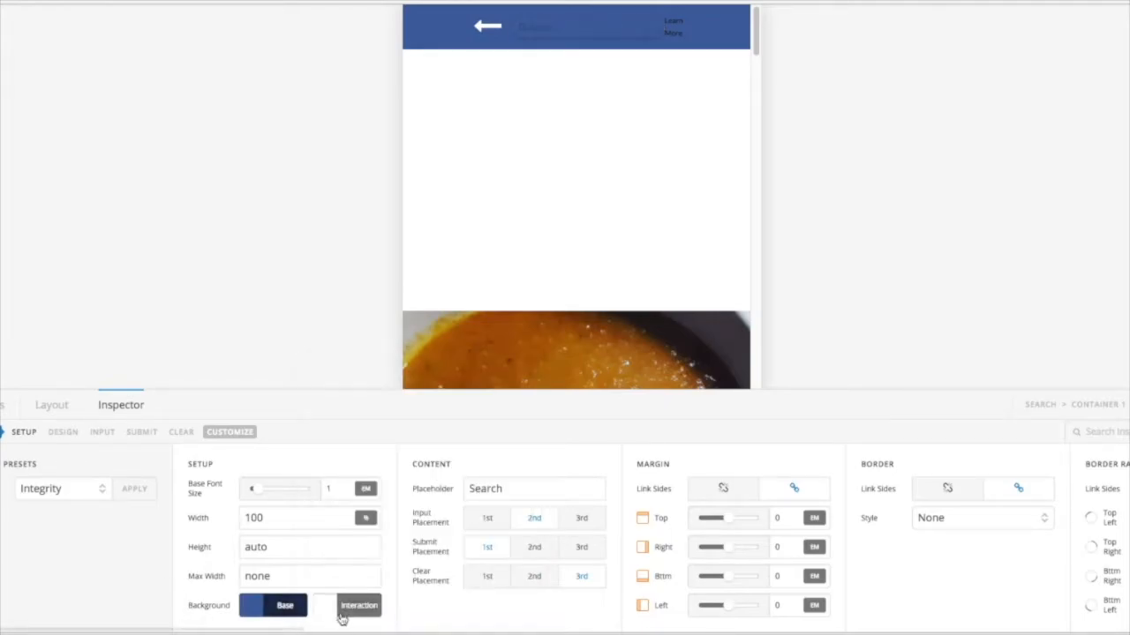
left_click(328, 609)
left_click(508, 559)
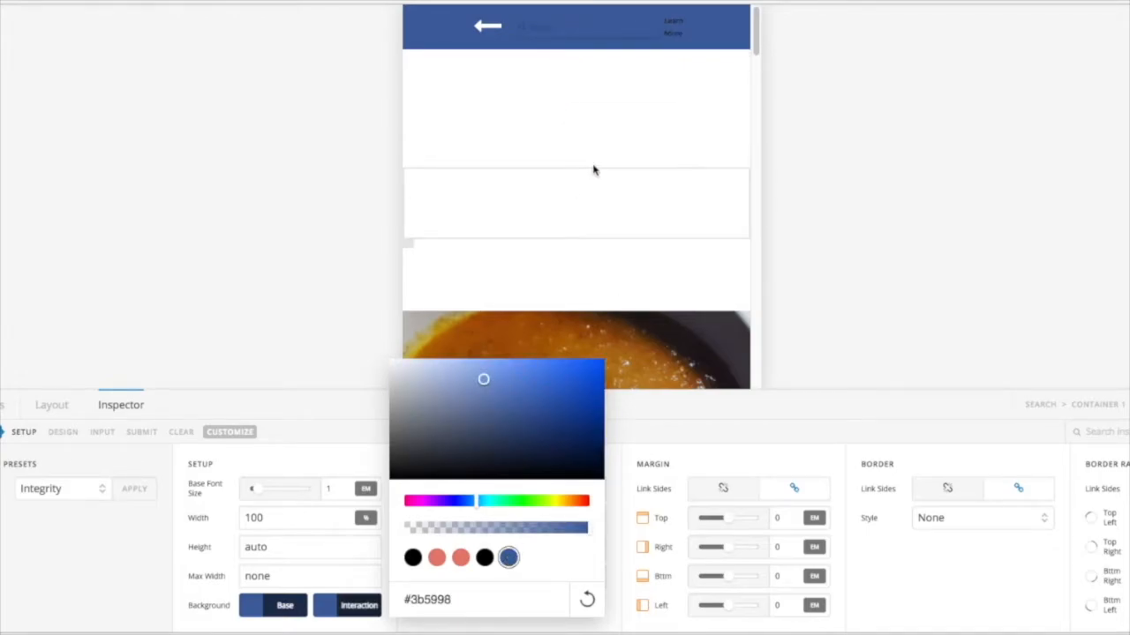
left_click(904, 599)
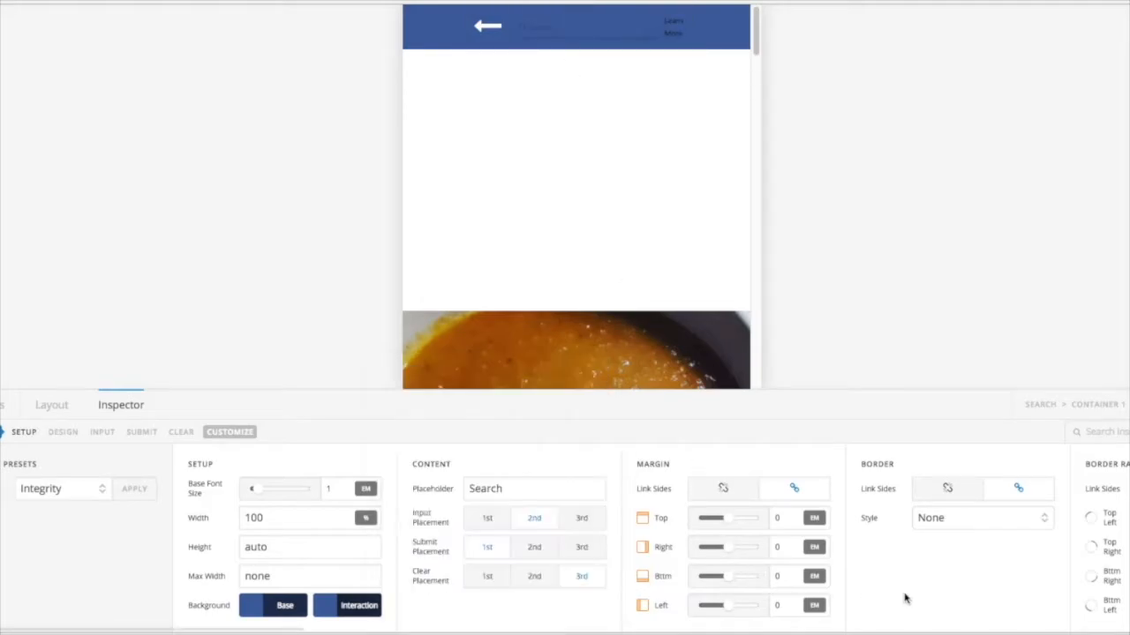
- Set the inline search's box shadow base and interaction colours to transparent in its design settings
left_click(60, 433)
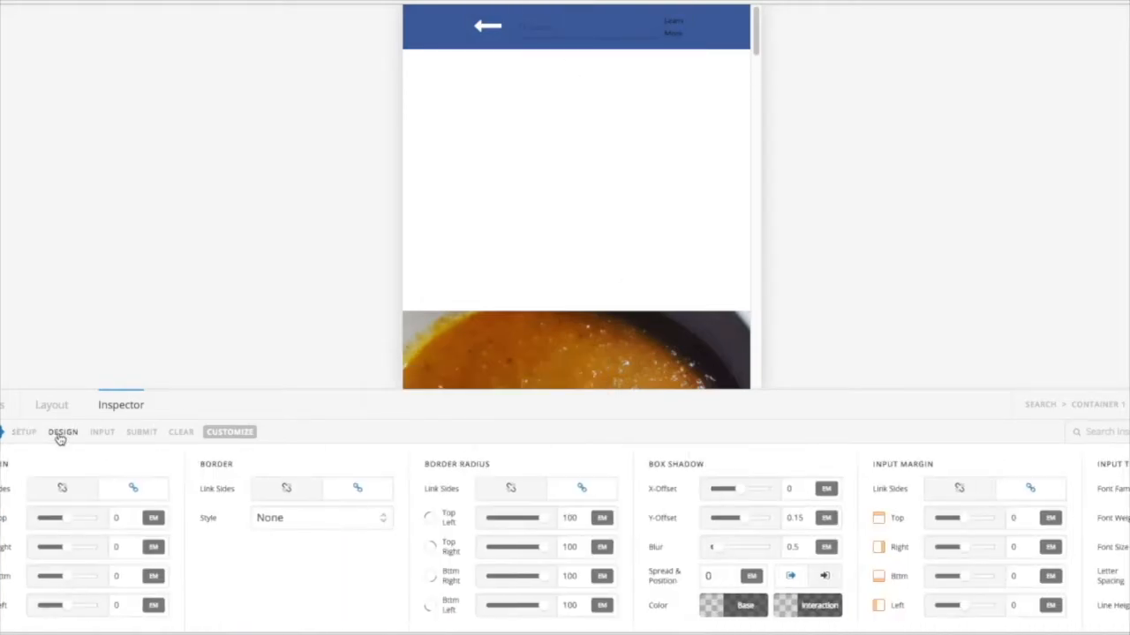
left_click(737, 605)
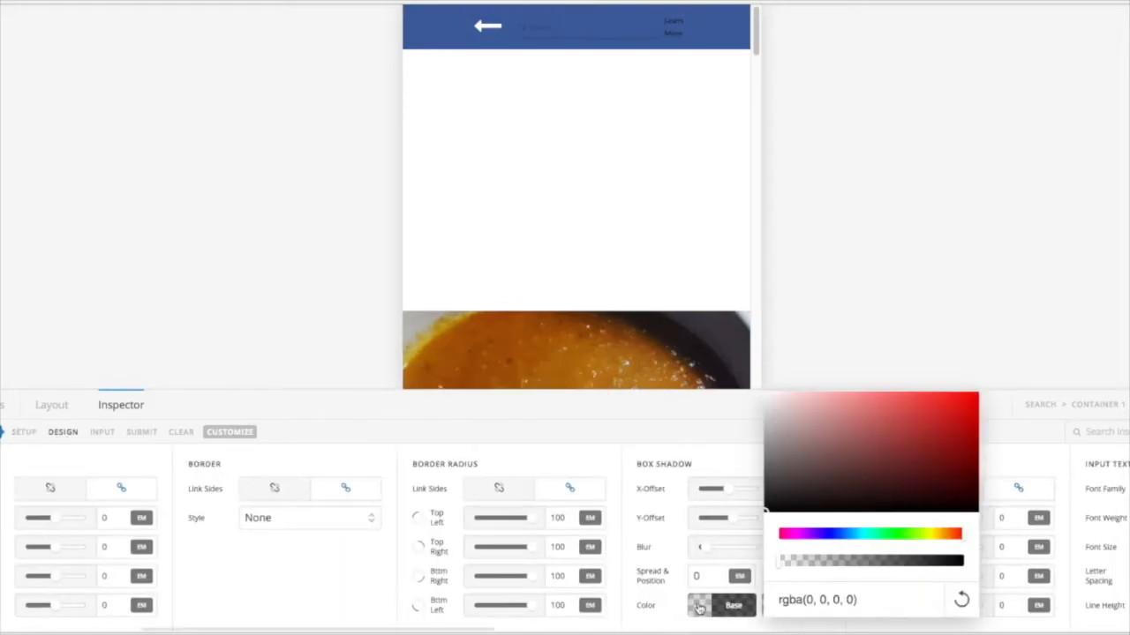
left_click_drag(861, 600, 777, 600)
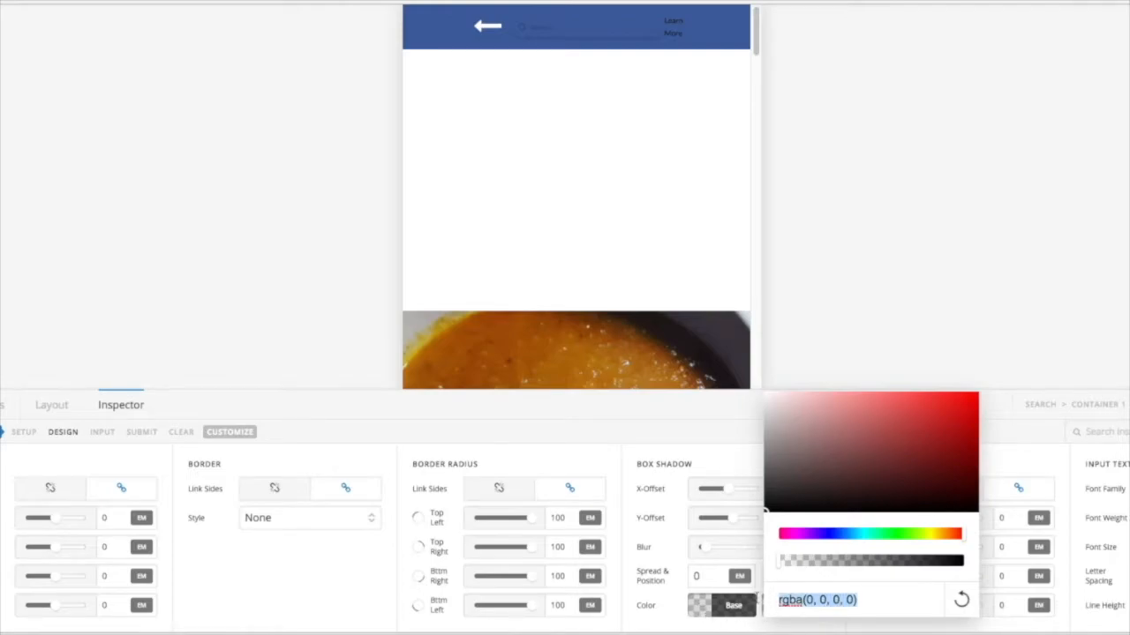
type("transparent")
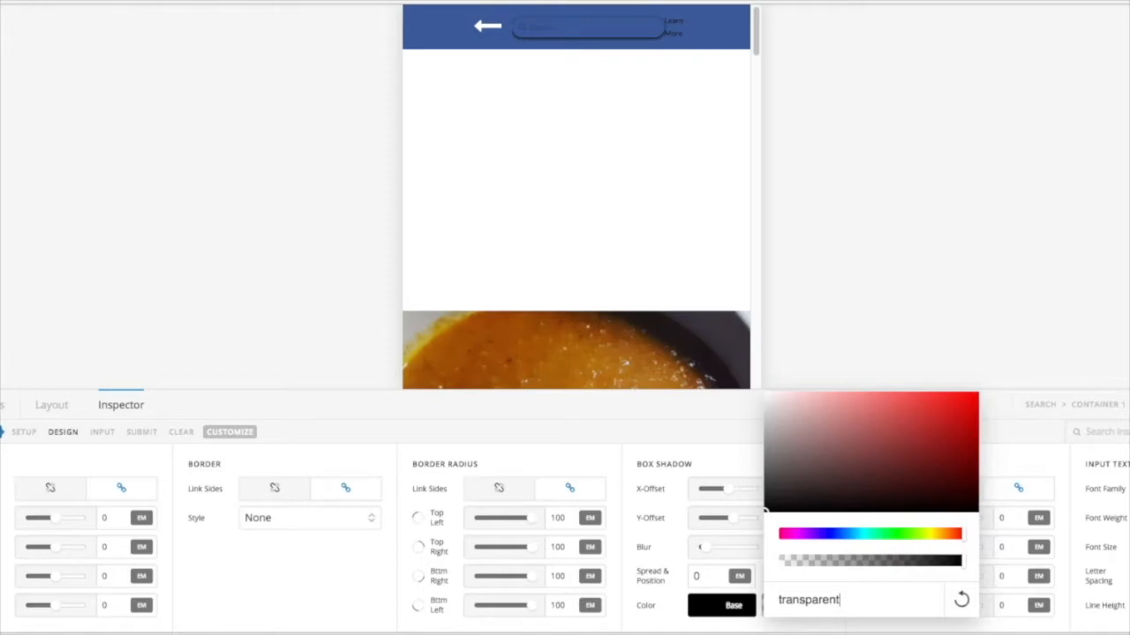
left_click(673, 623)
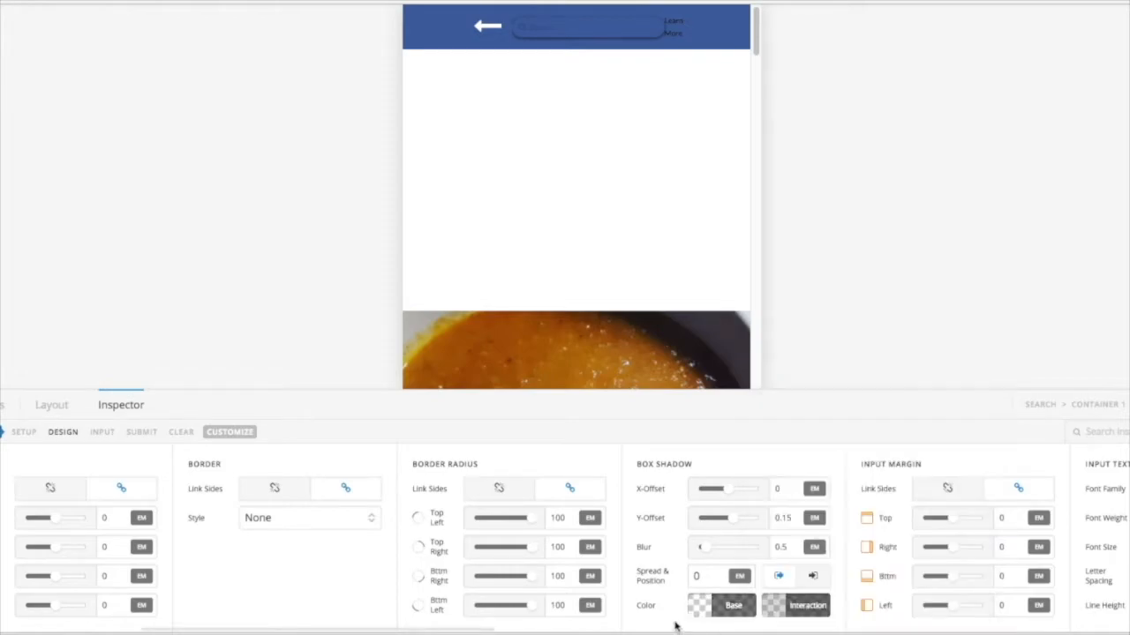
left_click(767, 609)
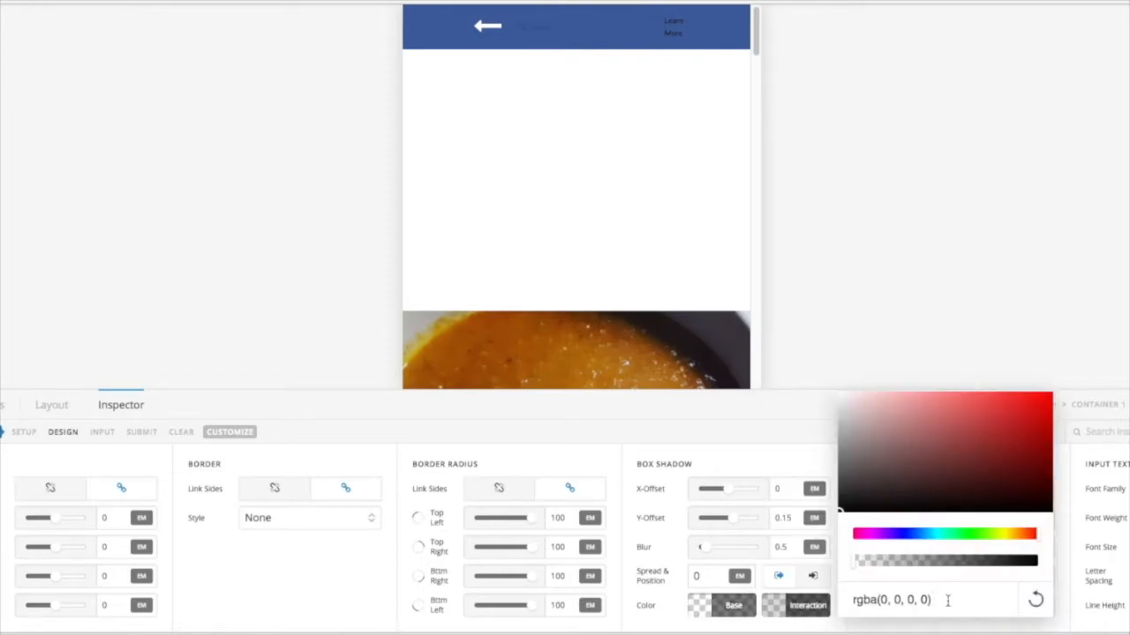
left_click(821, 605)
type("transparent")
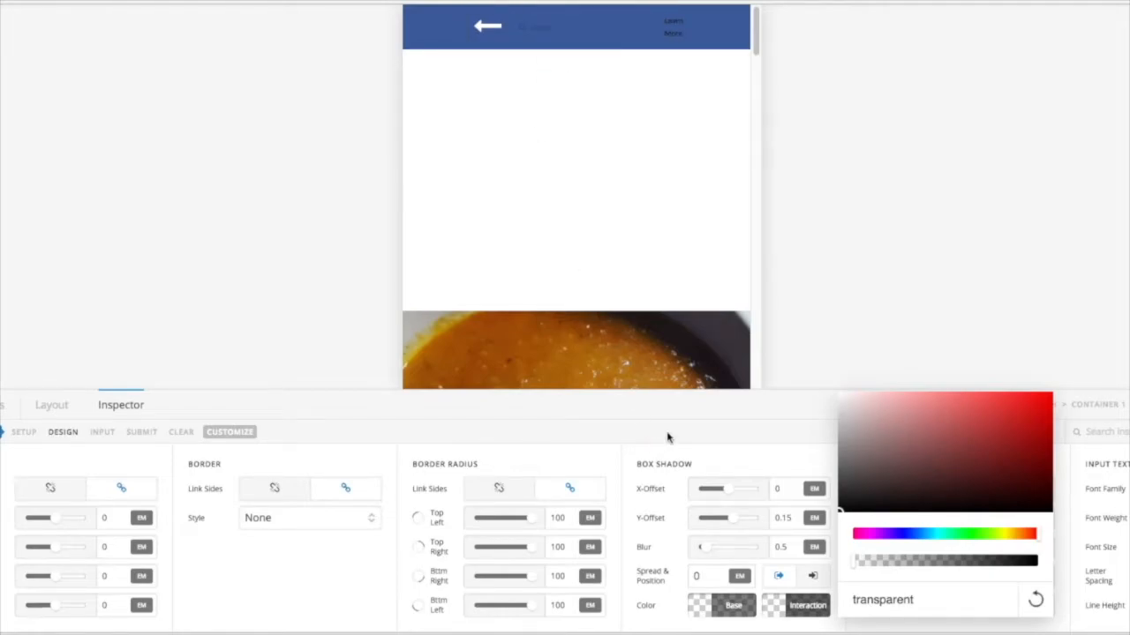
left_click(607, 471)
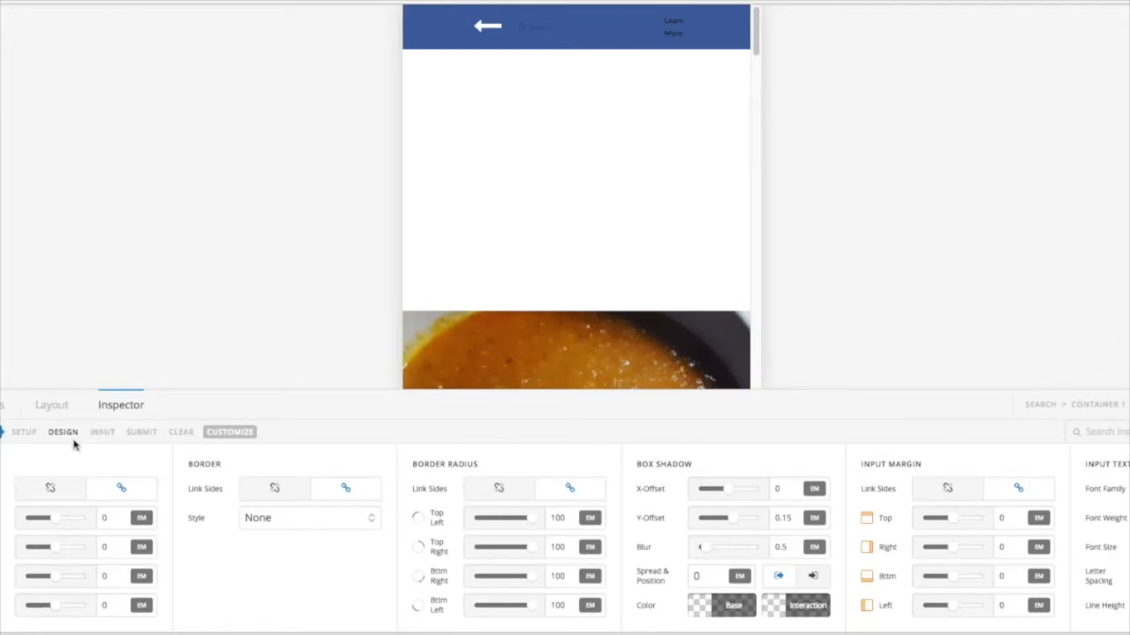
- Set the font size of the search input text to 2 em
left_click(25, 436)
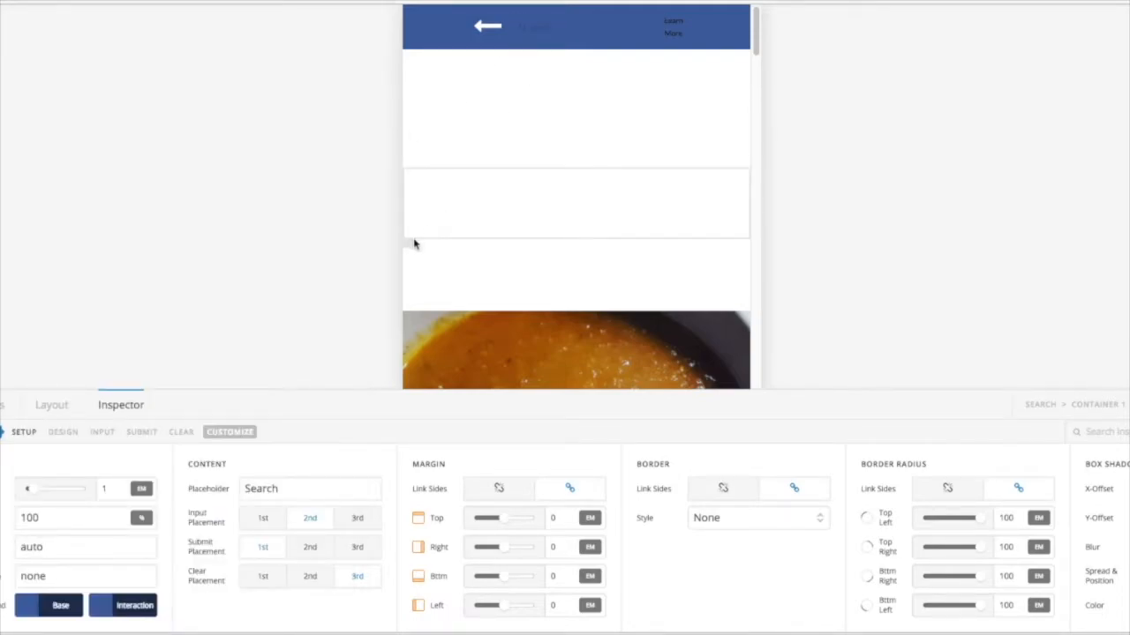
left_click(102, 433)
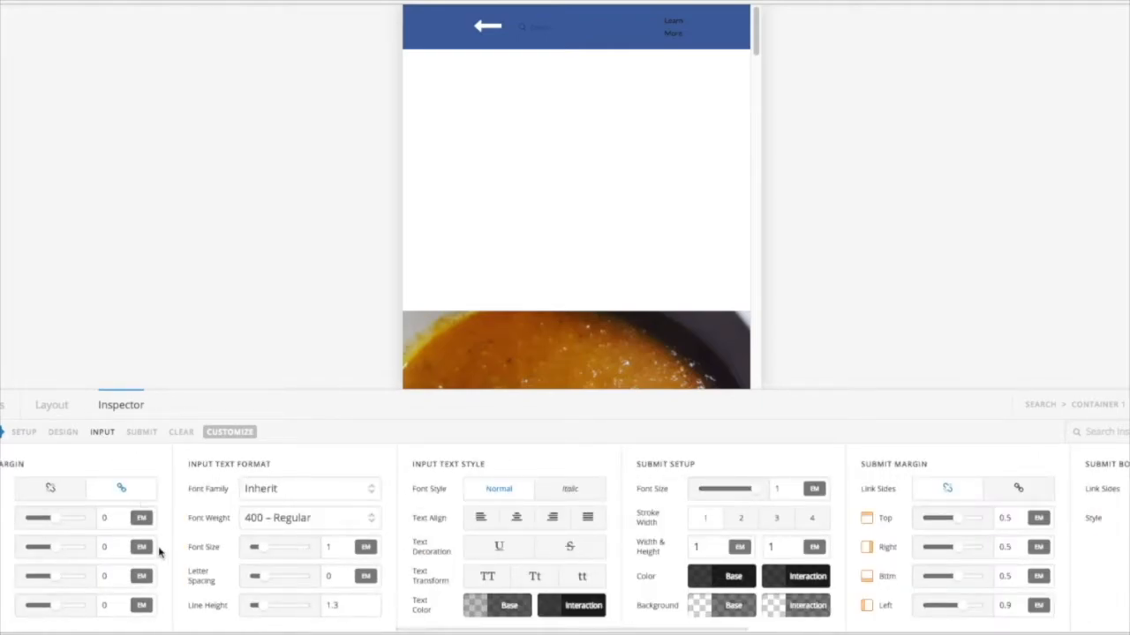
left_click(328, 547)
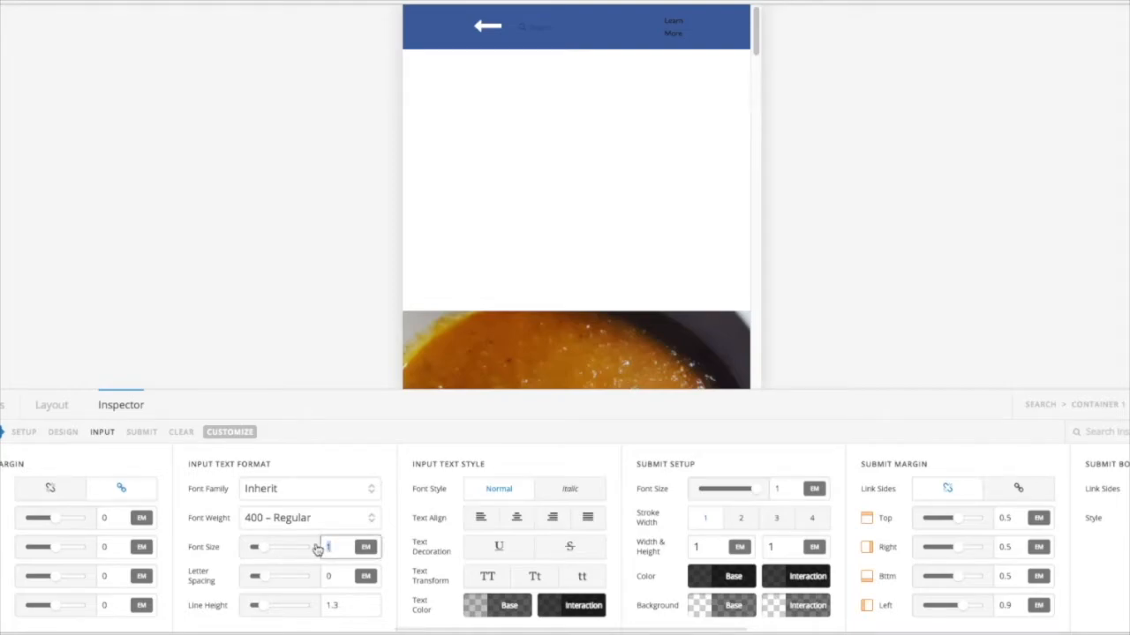
type("2")
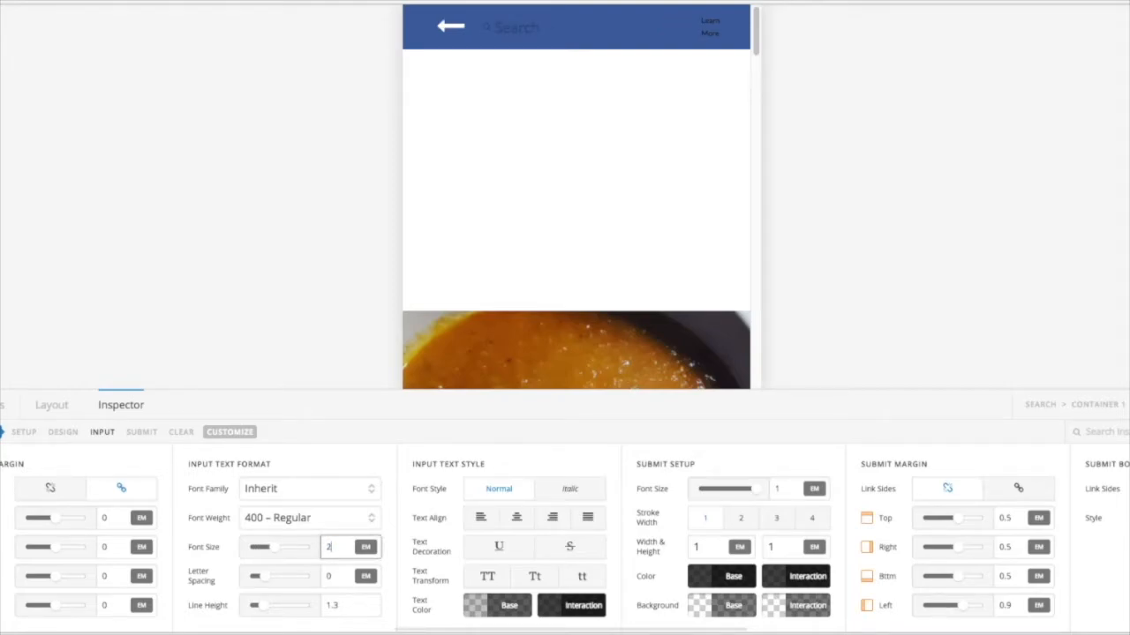
type("2")
- Set the input text's base colour to opaque white, rgb(255, 255, 255), and its font weight to 100 – Ultra Light
left_click(470, 607)
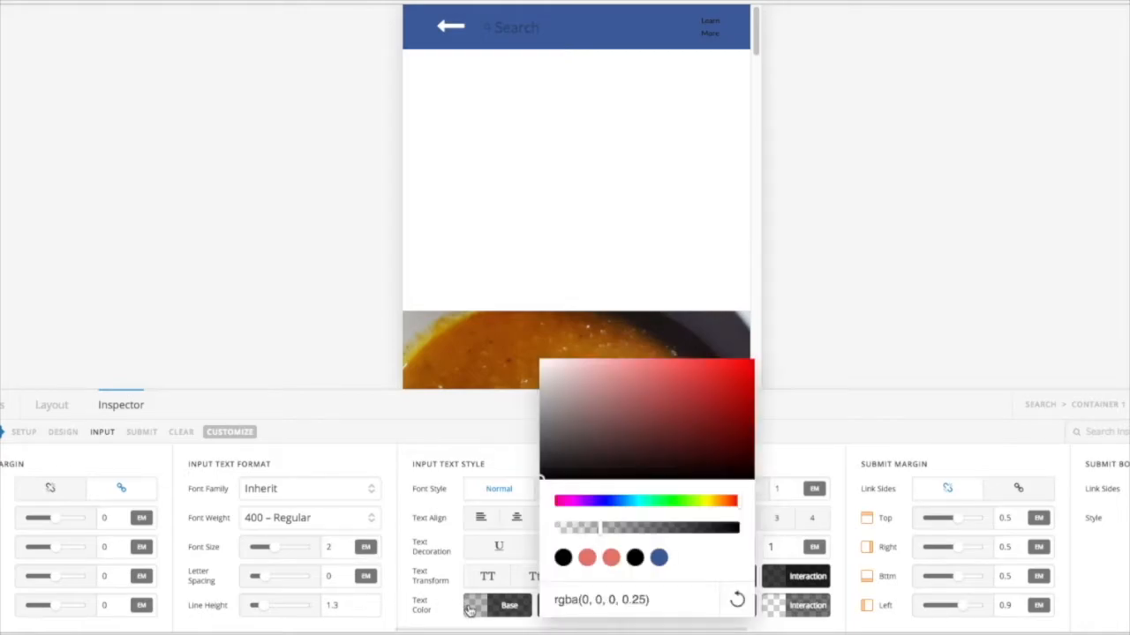
left_click_drag(541, 457, 522, 329)
left_click_drag(609, 529, 770, 540)
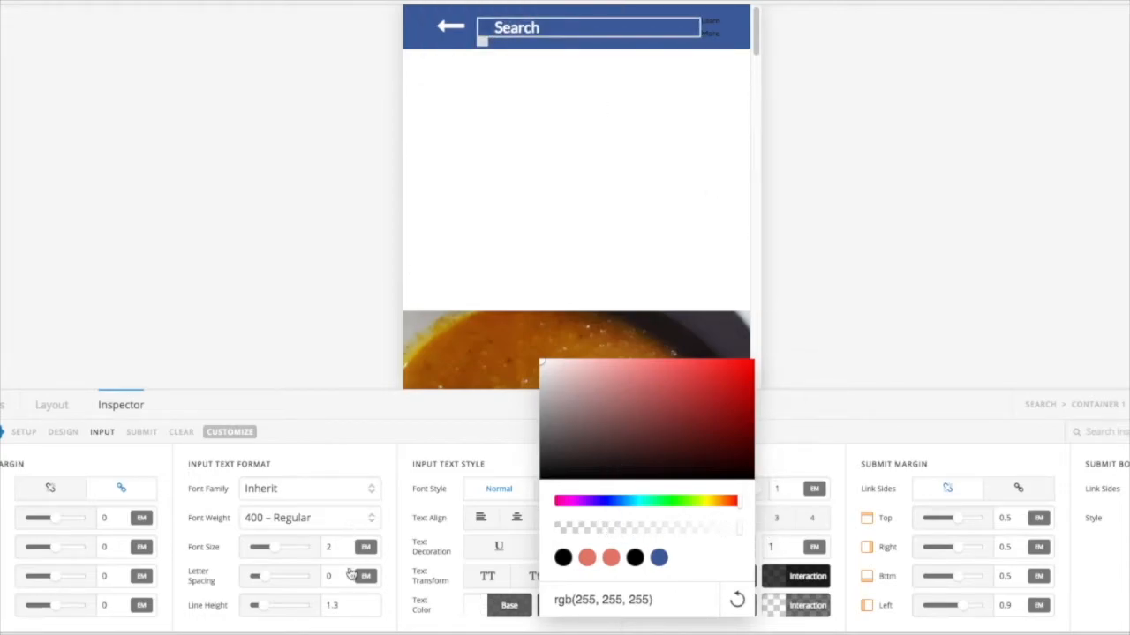
left_click(334, 520)
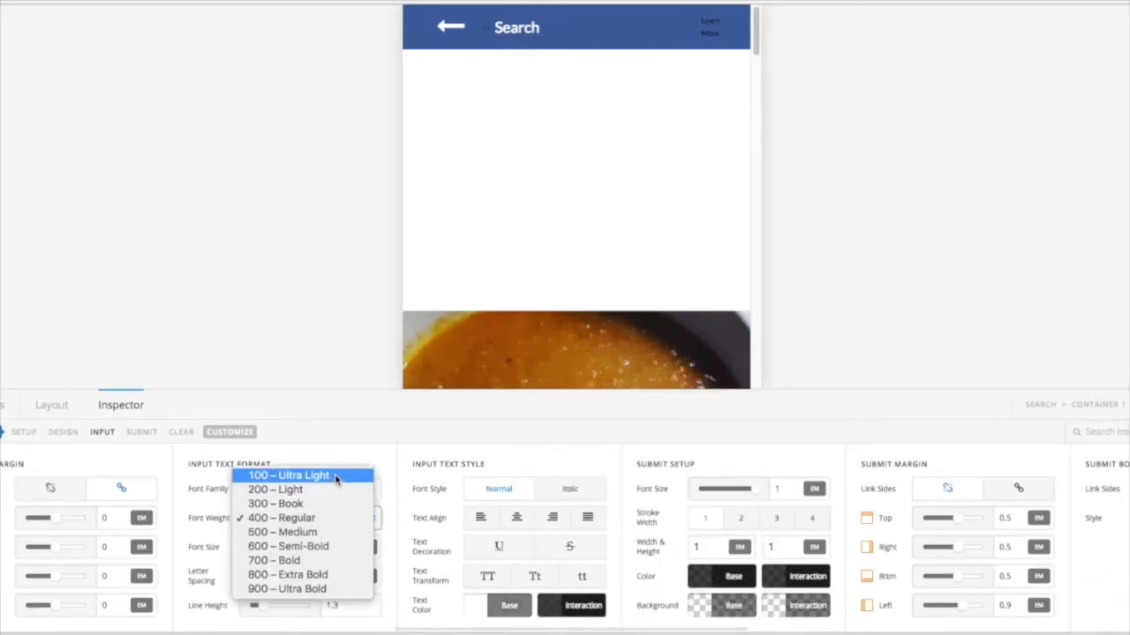
left_click(334, 475)
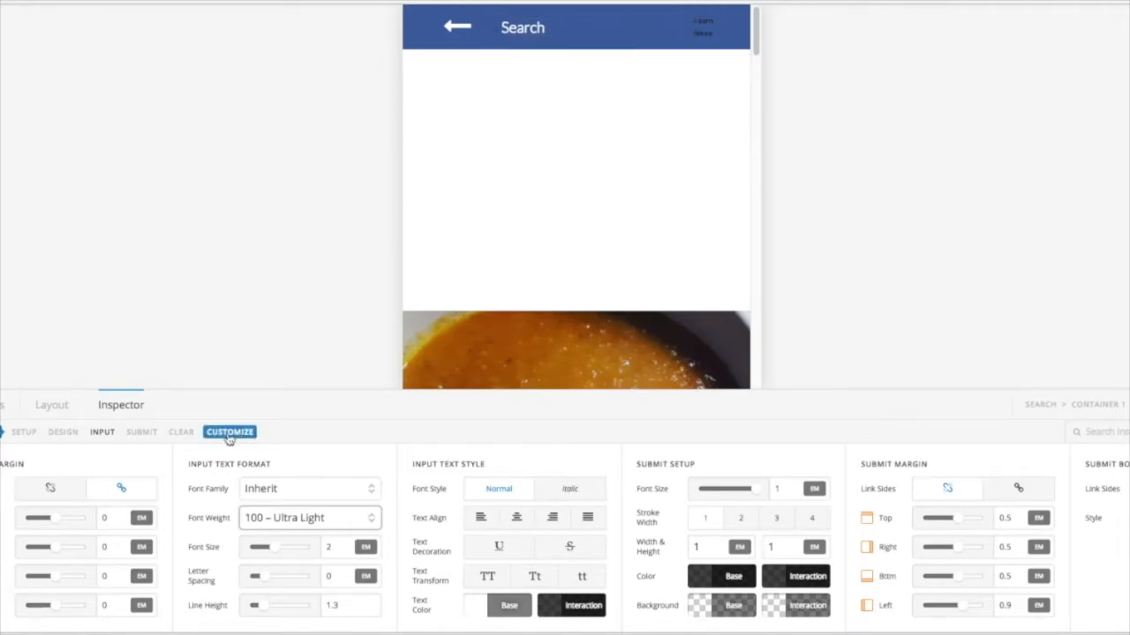
- Set the search's submit icon base and interaction colours to fully opaque white, rgb(255, 255, 255)
left_click(142, 435)
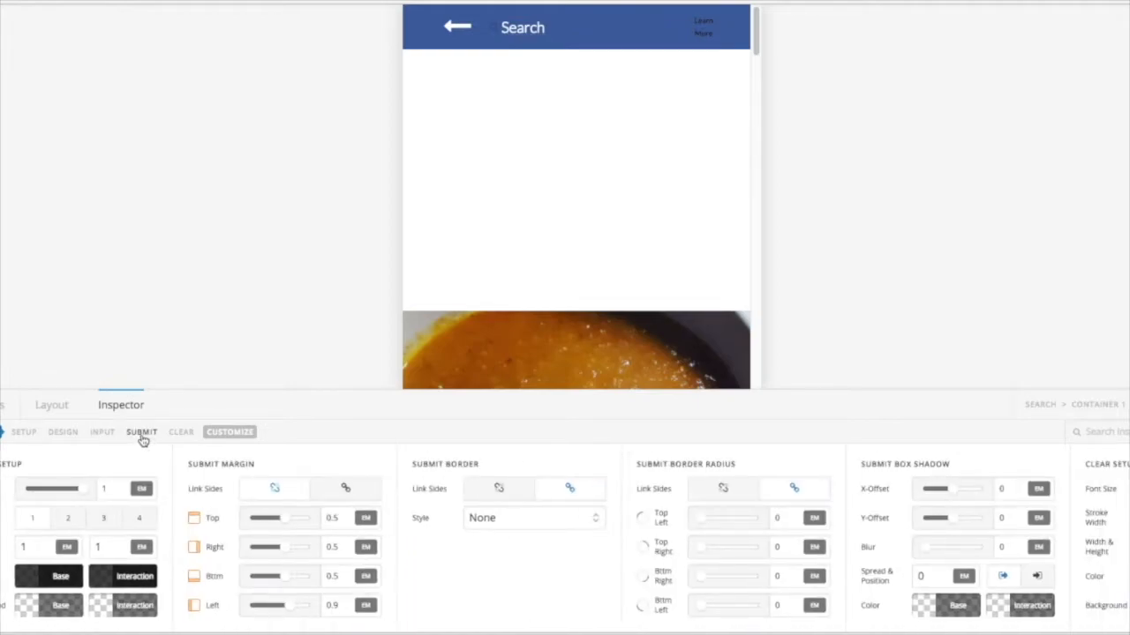
left_click(28, 585)
left_click_drag(94, 452, 57, 300)
left_click_drag(244, 503, 328, 509)
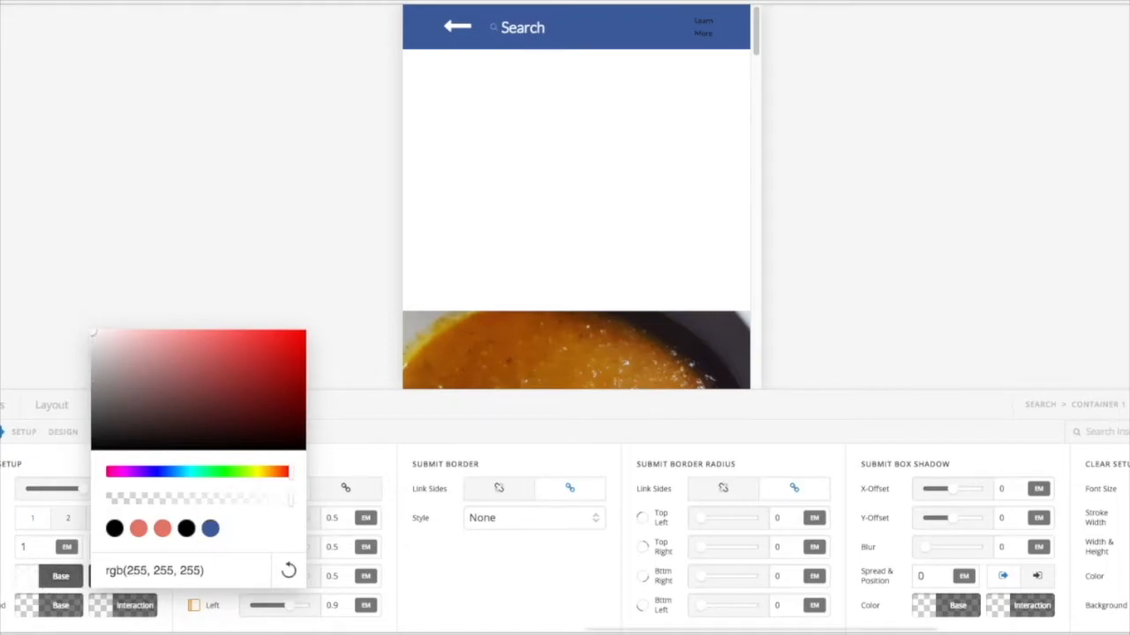
left_click(3, 586)
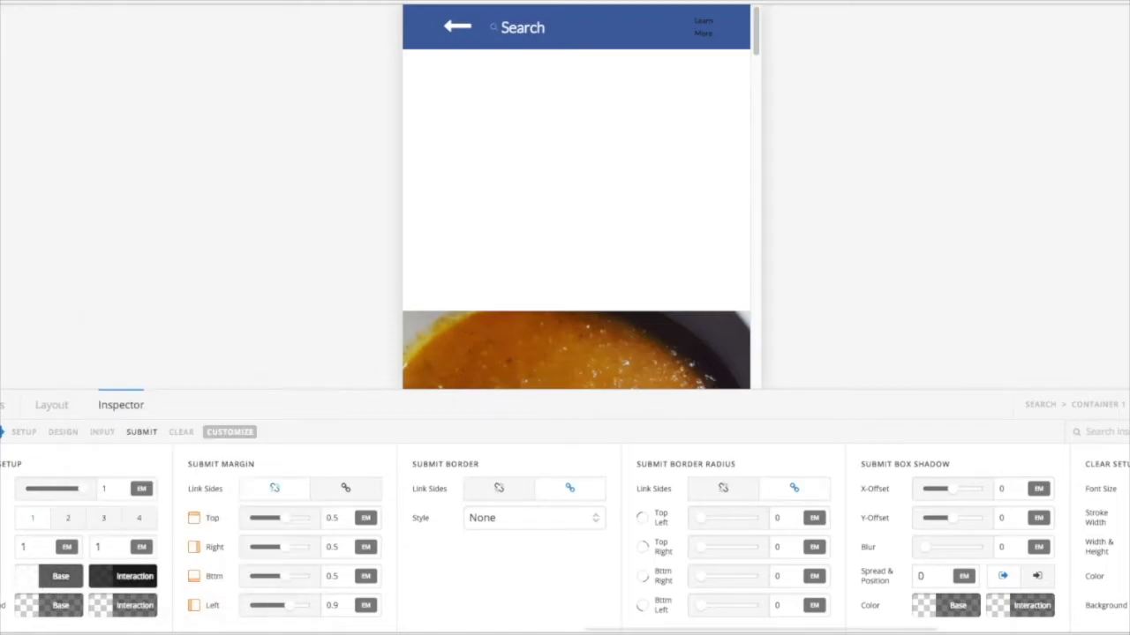
left_click(99, 583)
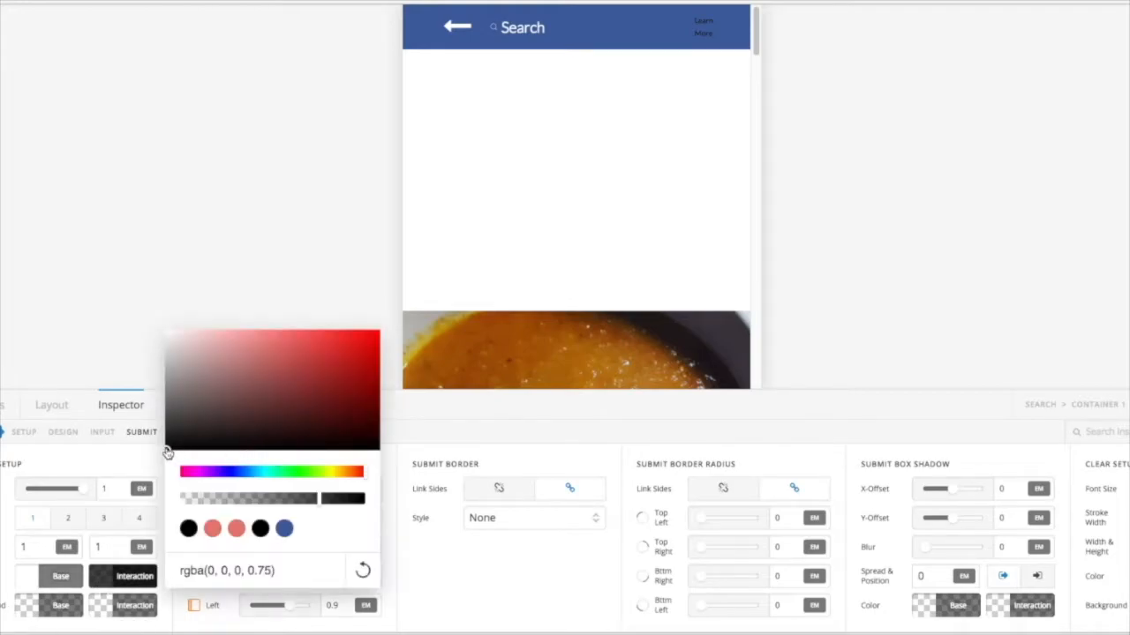
left_click_drag(160, 376, 149, 312)
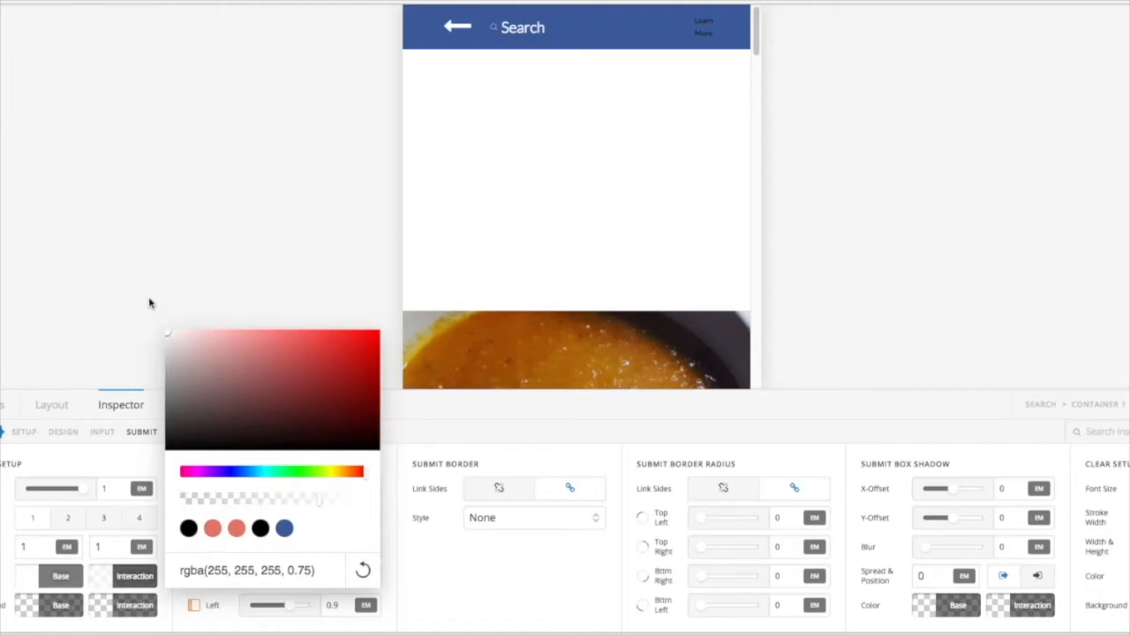
left_click_drag(248, 499, 416, 499)
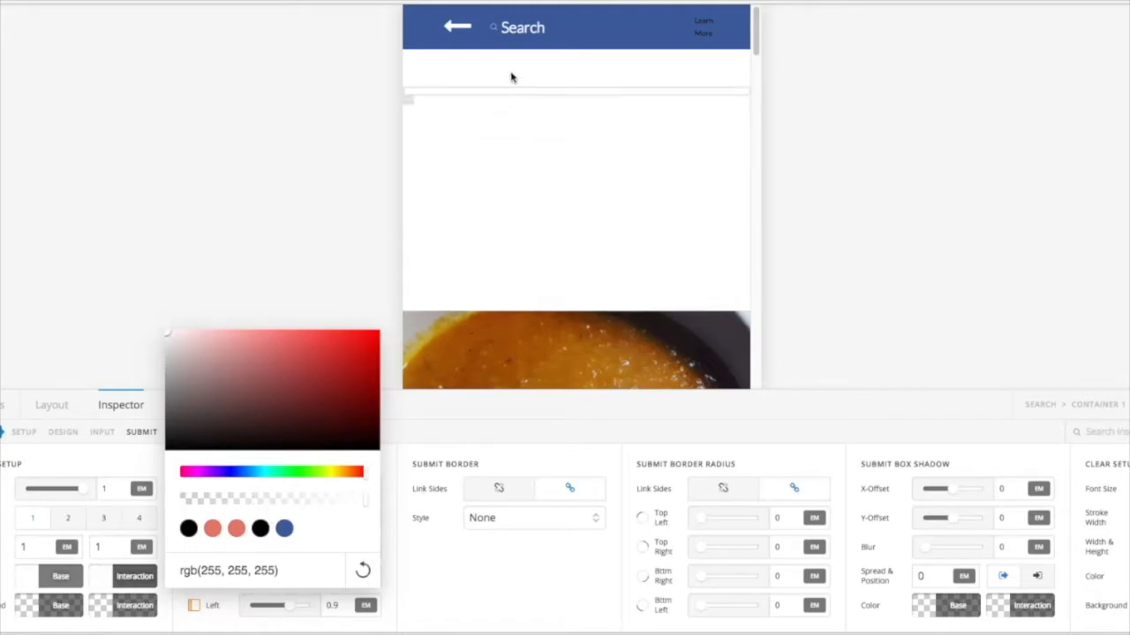
left_click(103, 467)
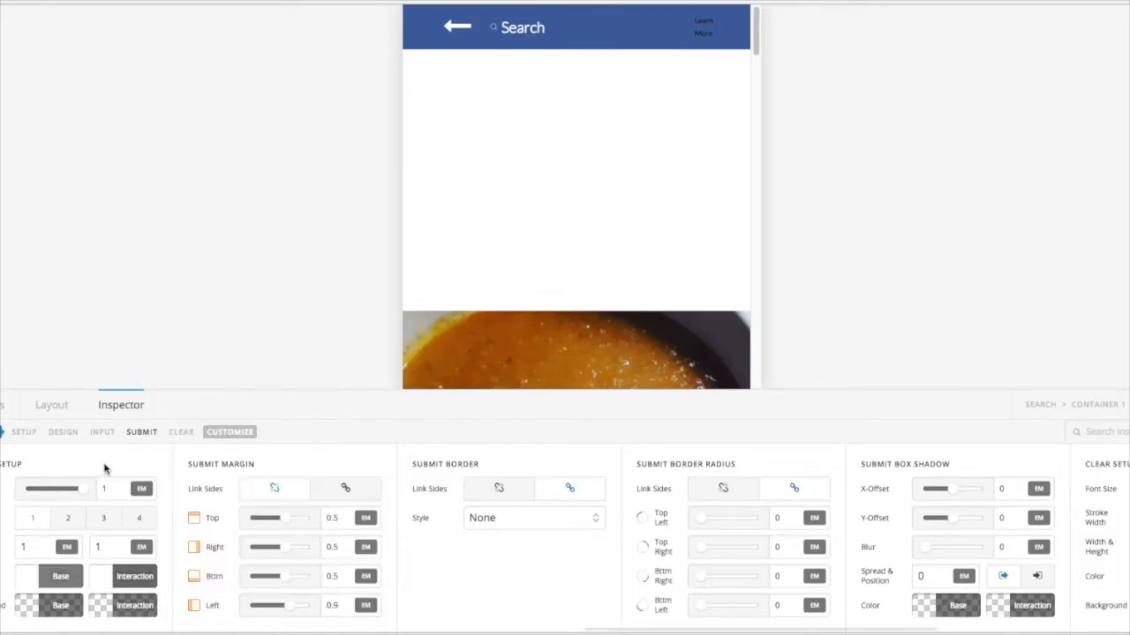
- Set the search's submit icon font size to 2 em and its clear icon font size to 0 em
left_click(98, 490)
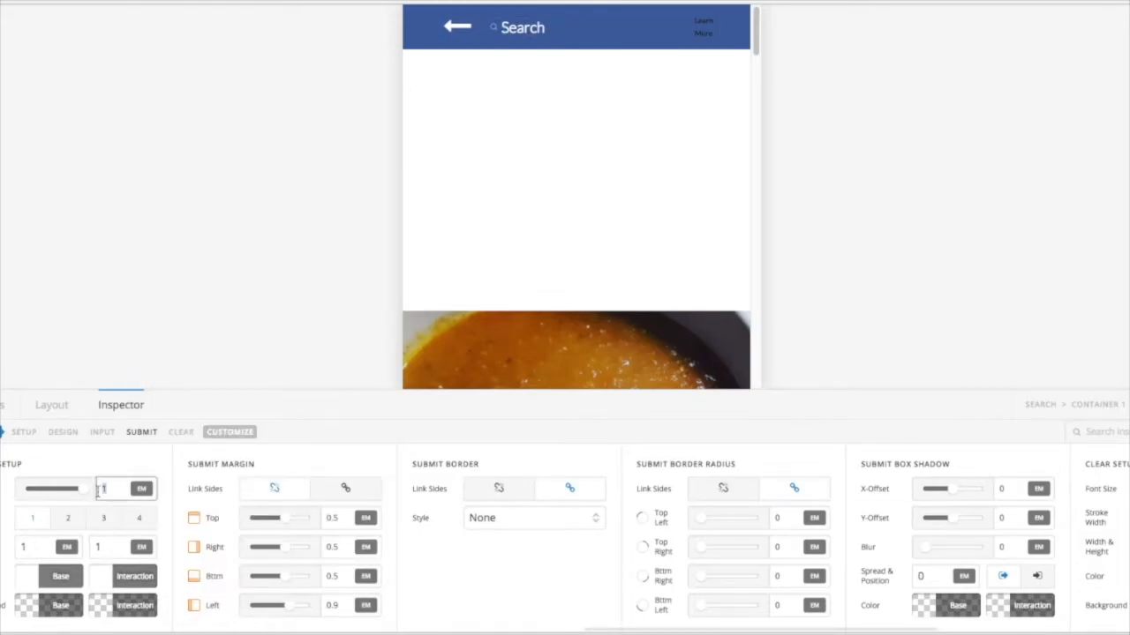
type("2")
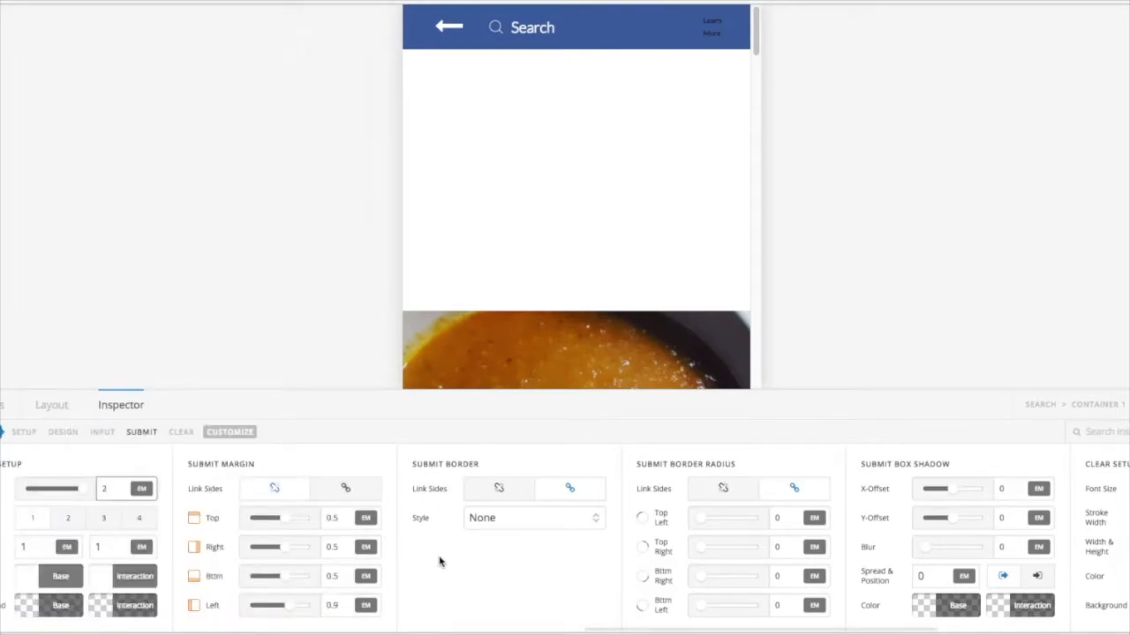
left_click(182, 432)
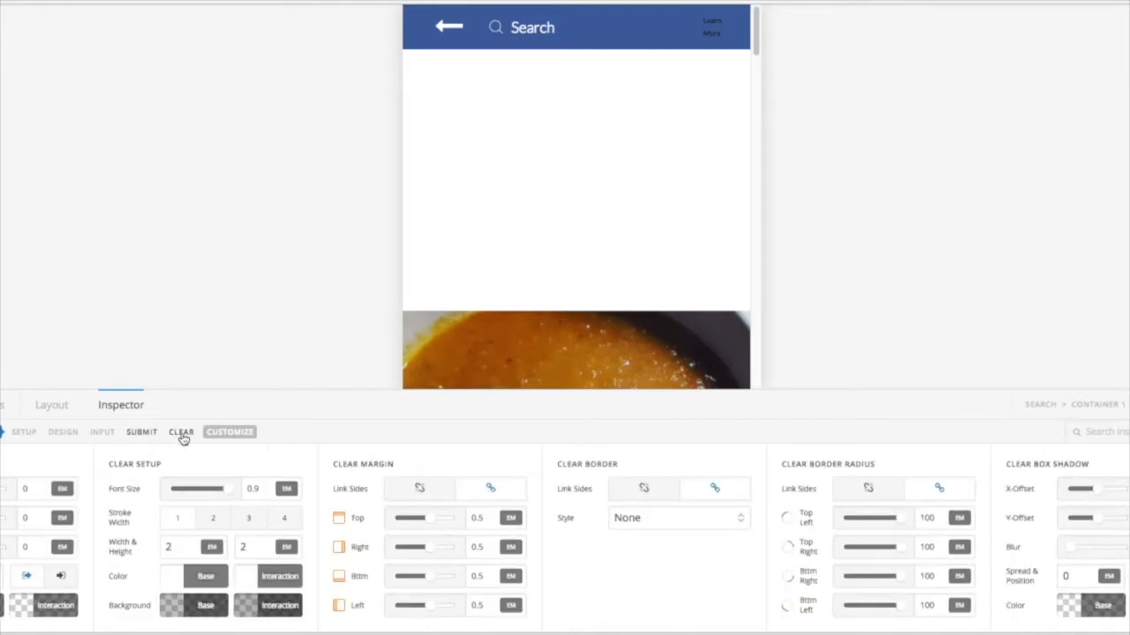
left_click(263, 489)
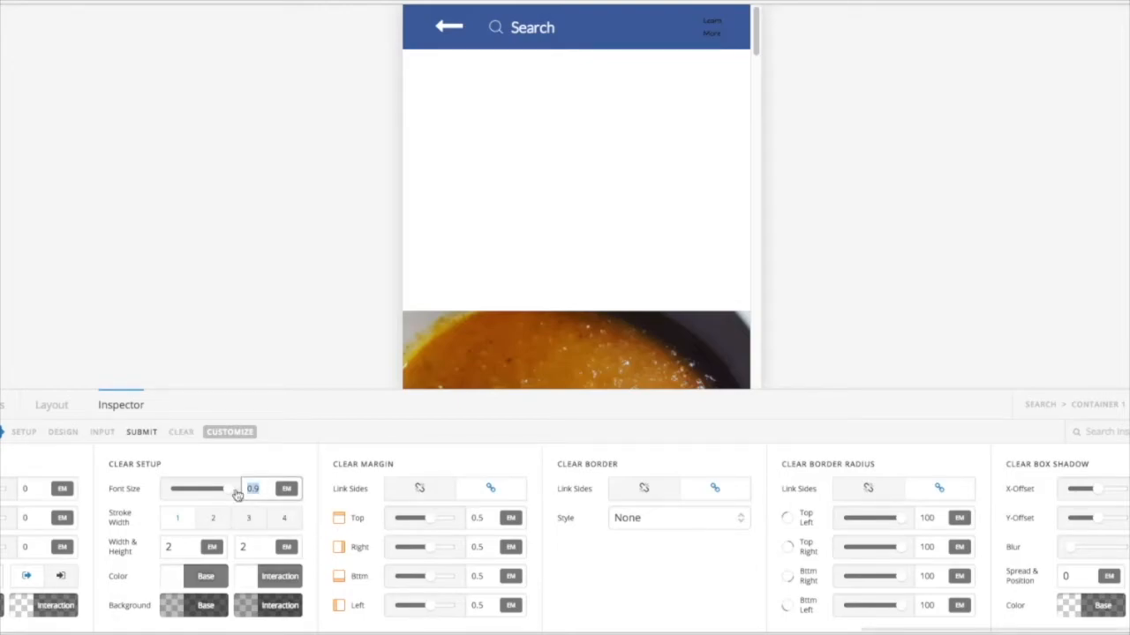
type("0")
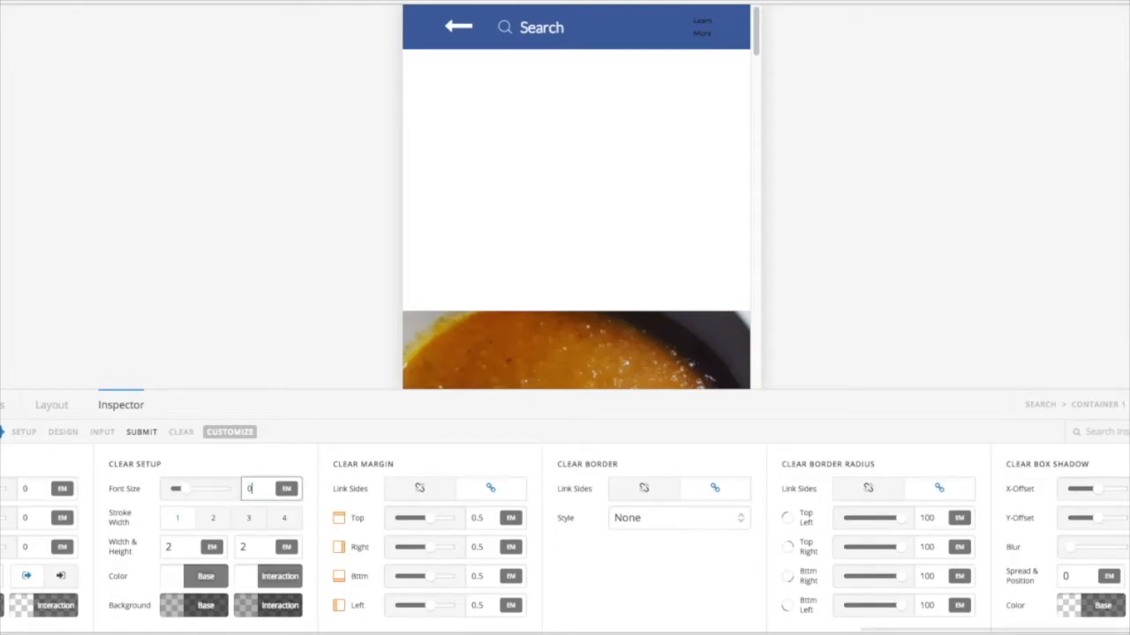
- Test the header preview's search field with the sample text "jhdjshjsdhjshhdj", and clear it again
left_click(520, 27)
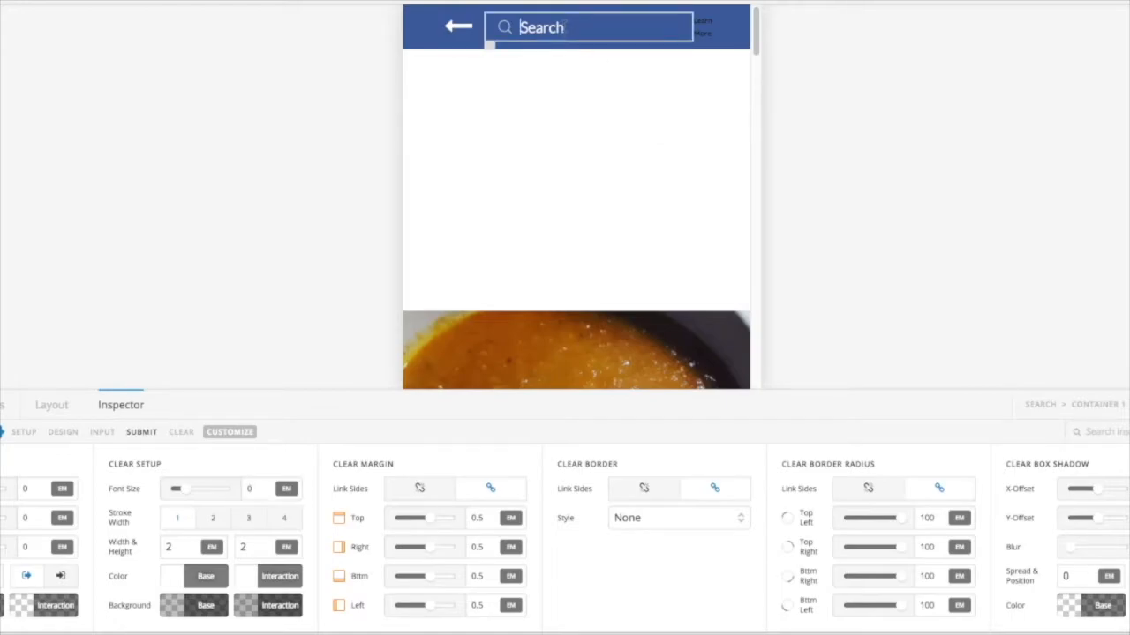
type("jhdjshjsdhjshhdj")
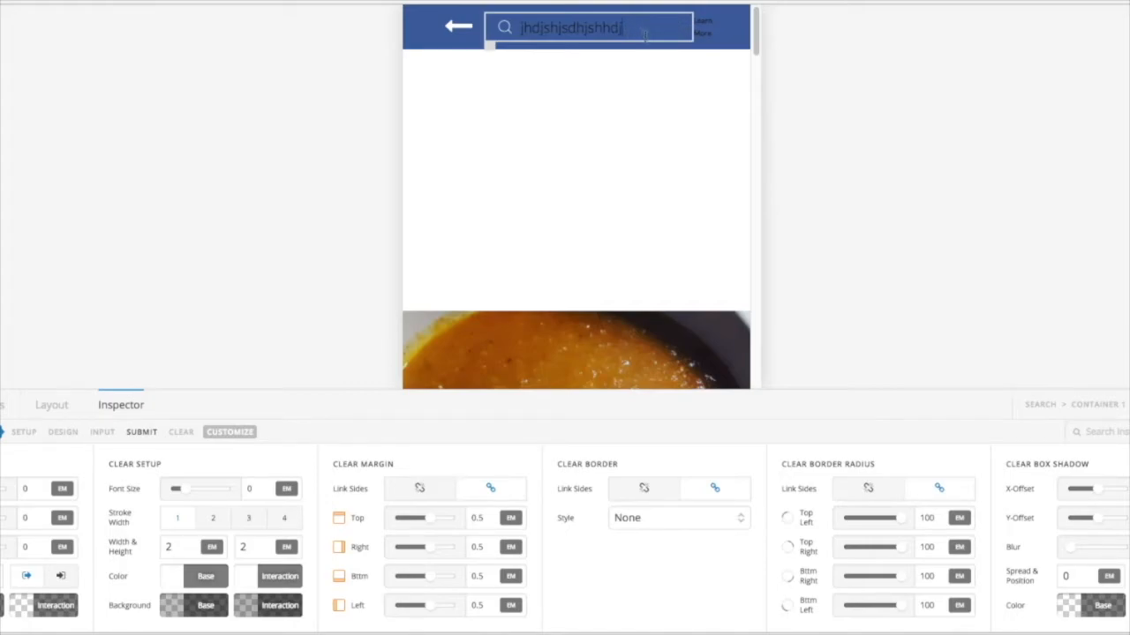
left_click_drag(632, 28, 519, 27)
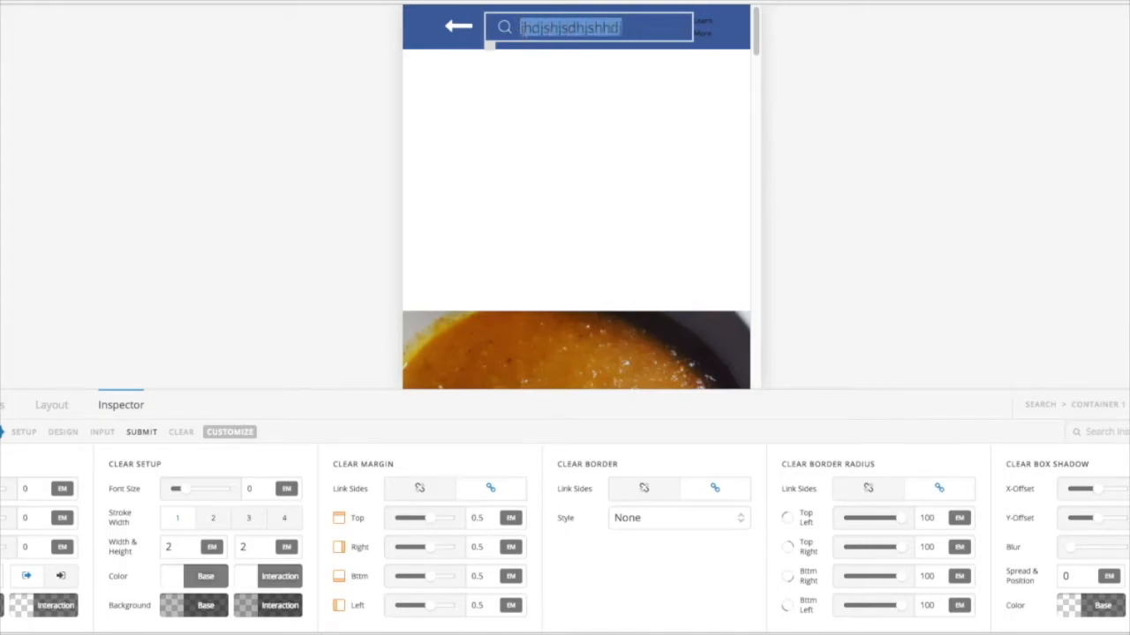
key("BackSpace")
left_click(500, 133)
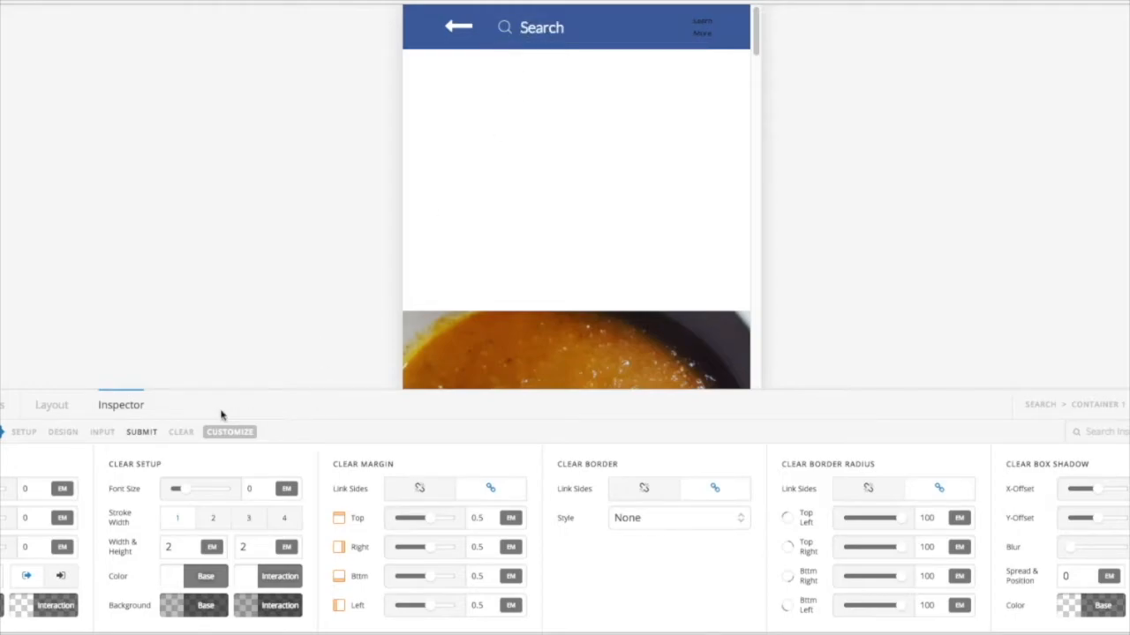
- Set the search input text's interaction colour to fully opaque white, rgb(255, 255, 255)
left_click(102, 432)
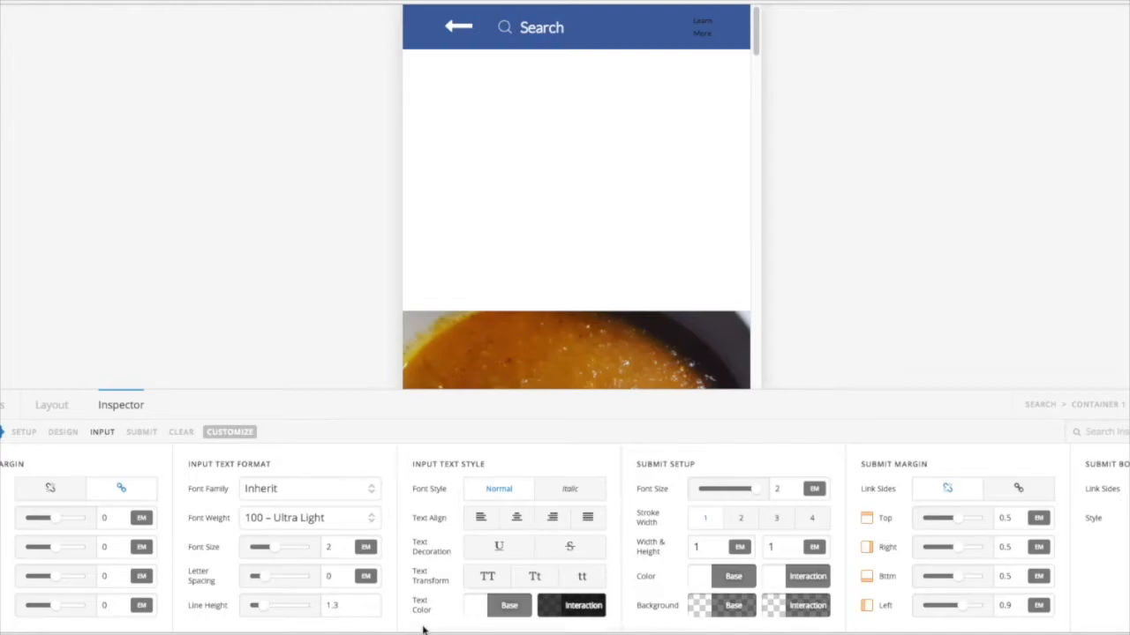
left_click(574, 607)
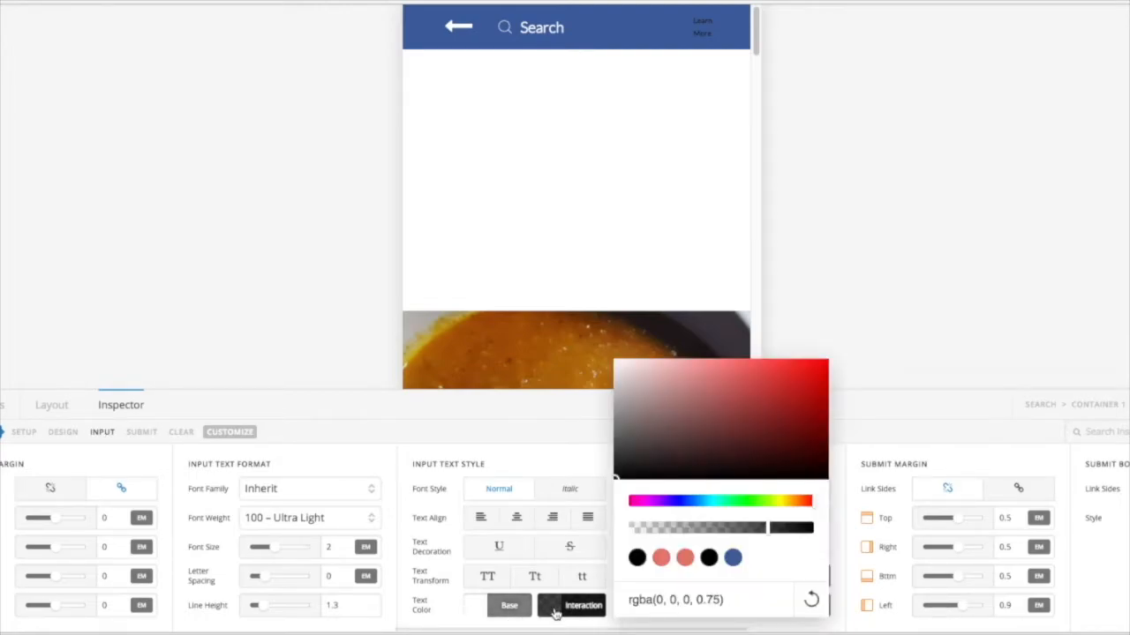
left_click_drag(615, 469, 598, 332)
left_click_drag(764, 533, 835, 538)
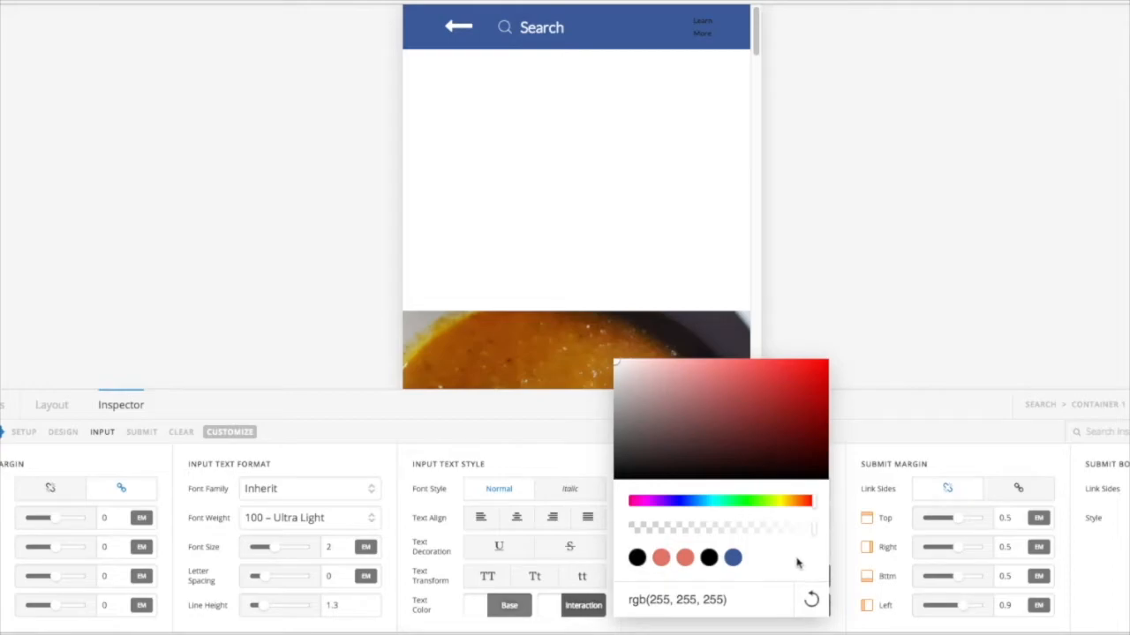
- Check the typed text colour in the preview's search field with "fatladoofd", and erase the text
left_click(548, 28)
type("f")
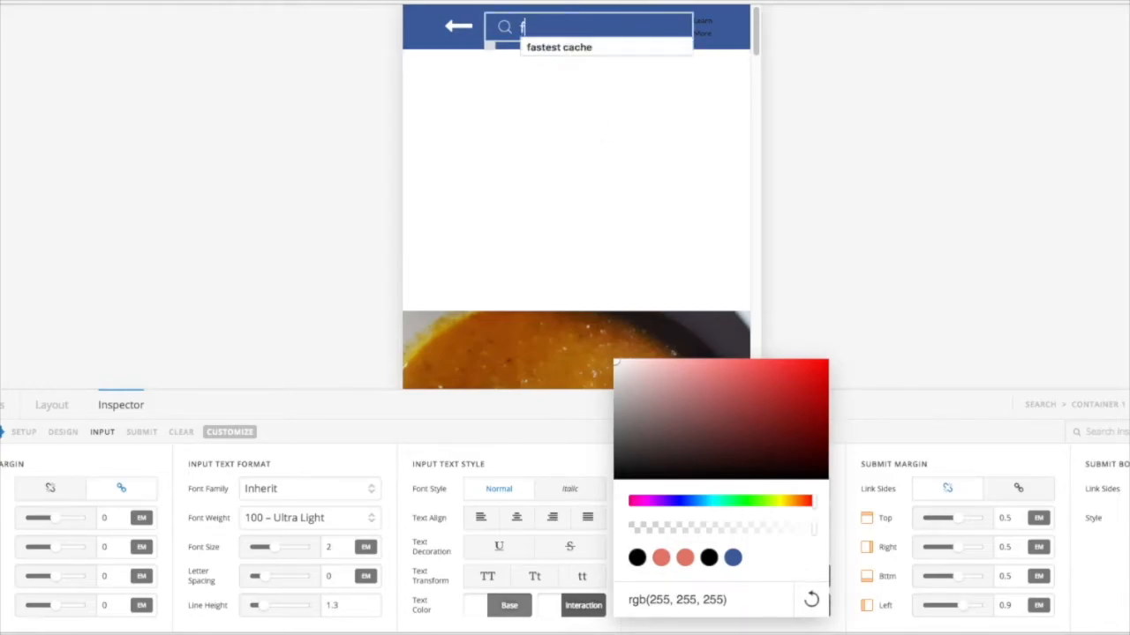
type("atladoofd")
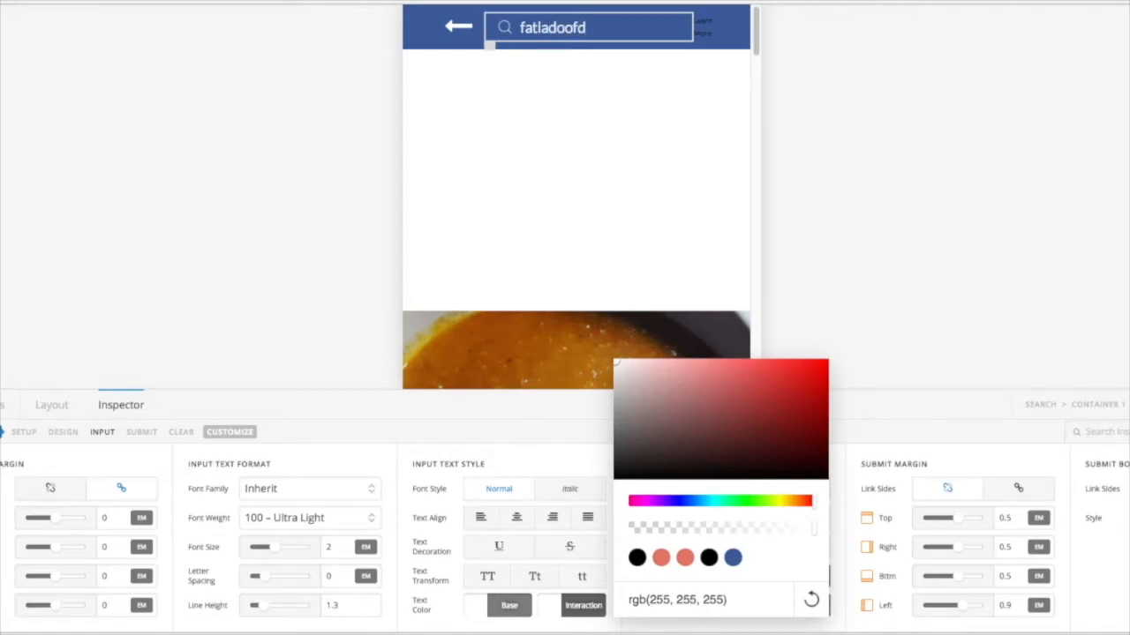
key("BackSpace")
key("BackSpace")
key("BackSpace")
key("BackSpace")
key("BackSpace")
key("BackSpace")
key("BackSpace")
key("BackSpace")
key("BackSpace")
key("BackSpace")
left_click(371, 46)
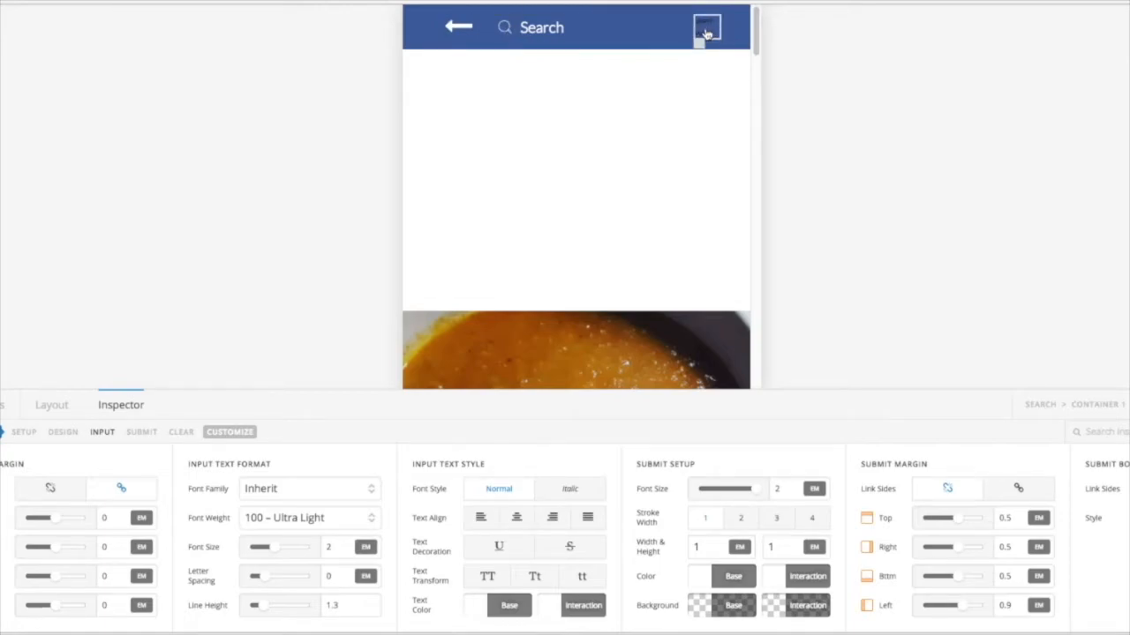
- Select the second button in the search bar and compare the header with the Facebook app screenshot in the image viewer
left_click(707, 34)
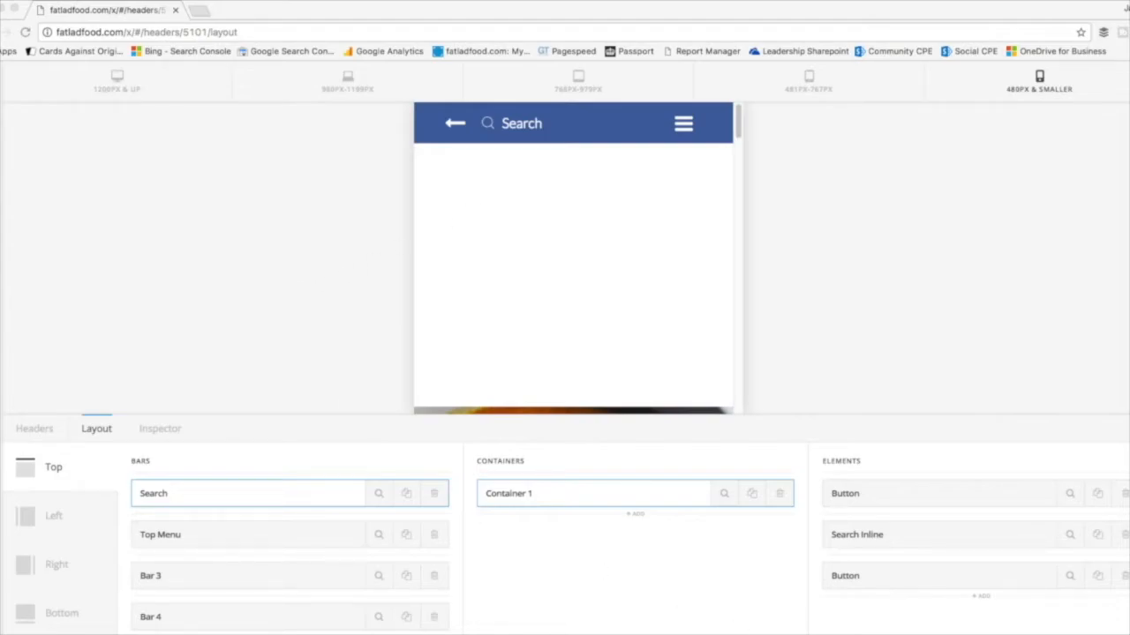
key("super+Tab")
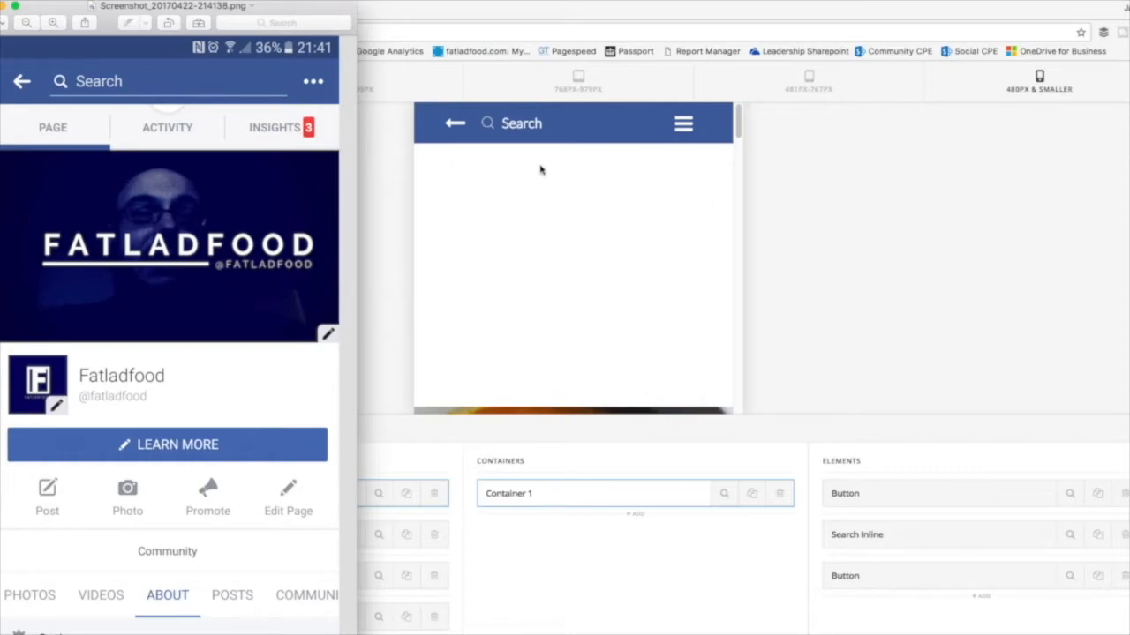
left_click(391, 189)
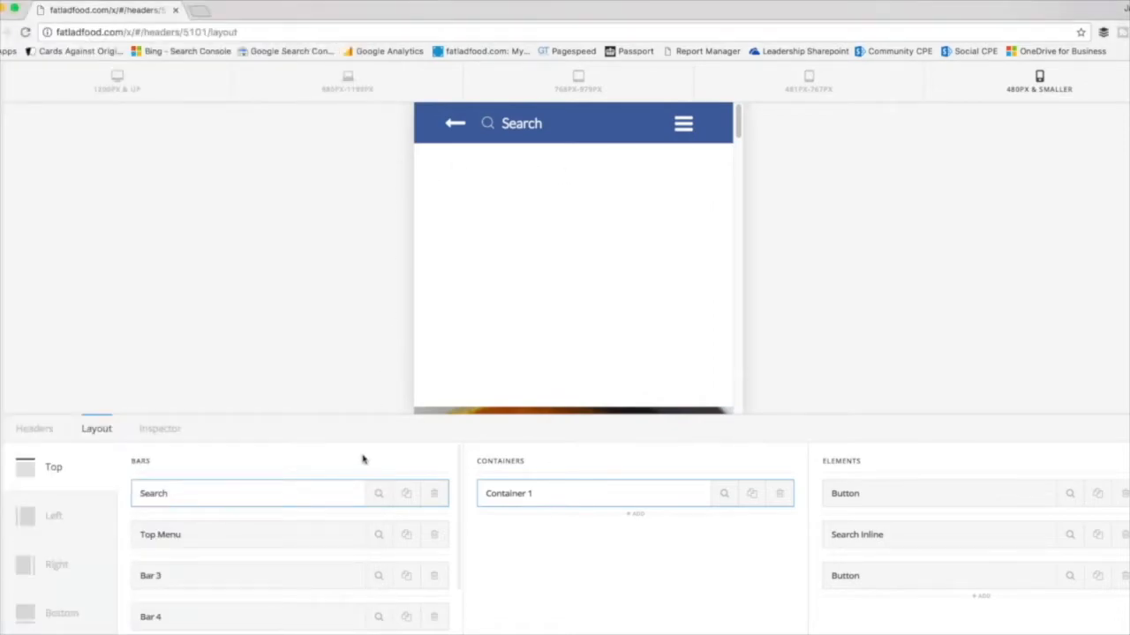
- Set the Top Menu bar's font size to 10 px and height to 5 em, checking against the Facebook screenshot
left_click(378, 537)
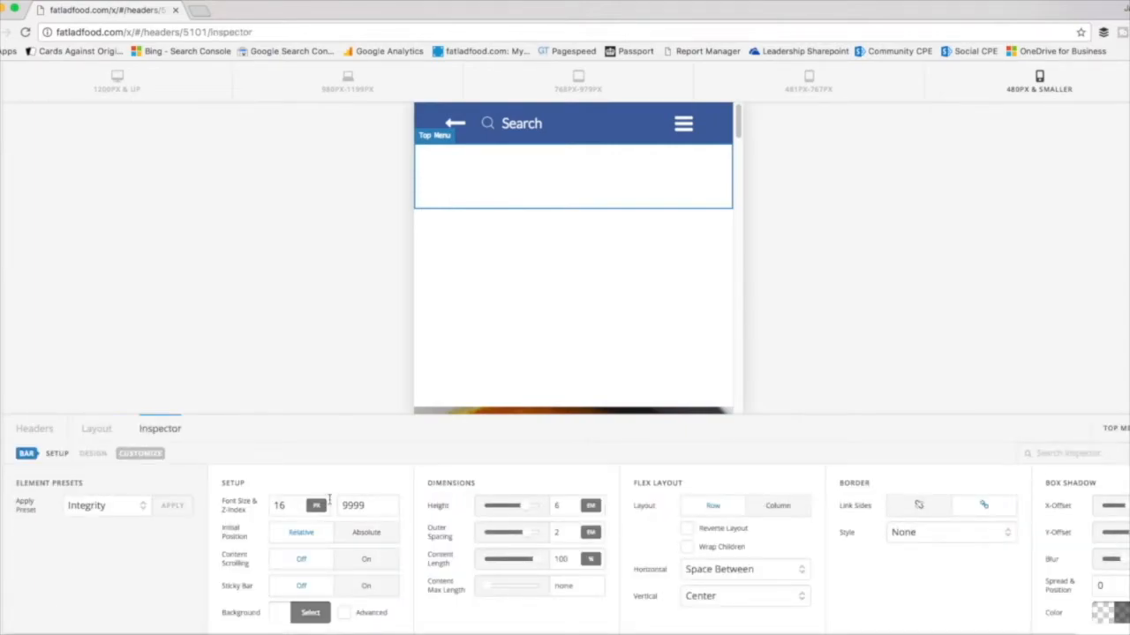
left_click_drag(291, 505, 259, 502)
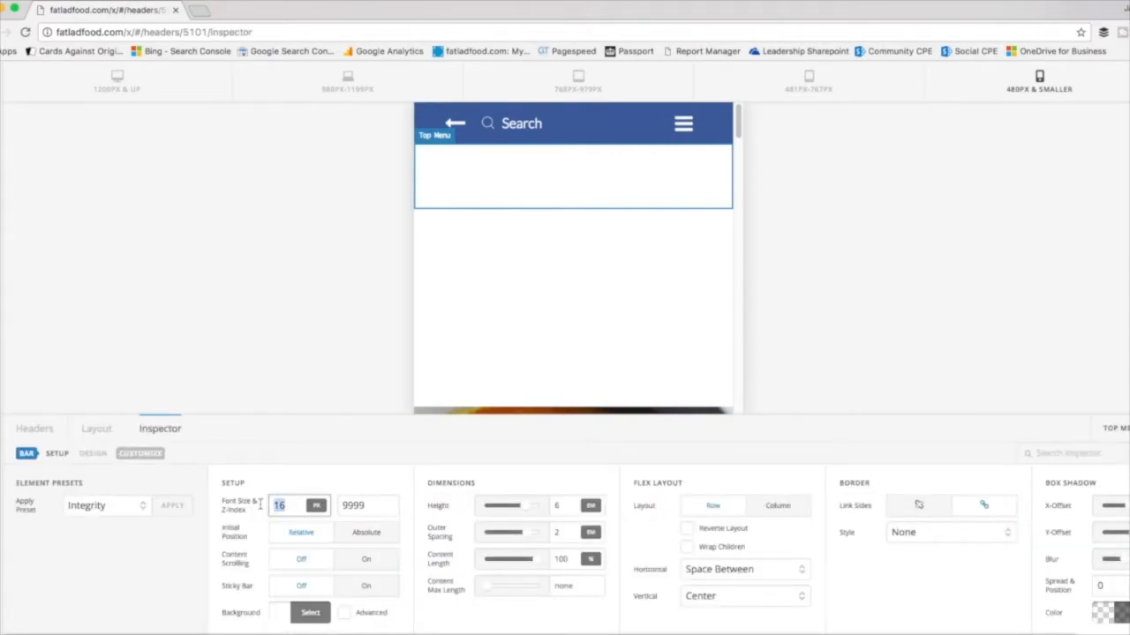
type("10")
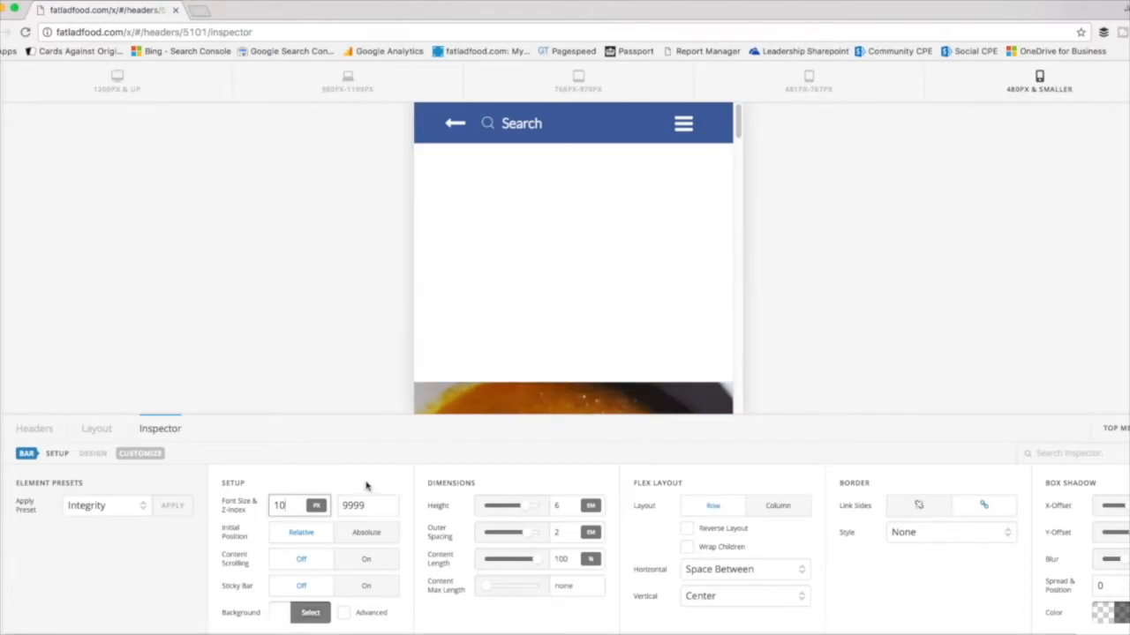
left_click(562, 505)
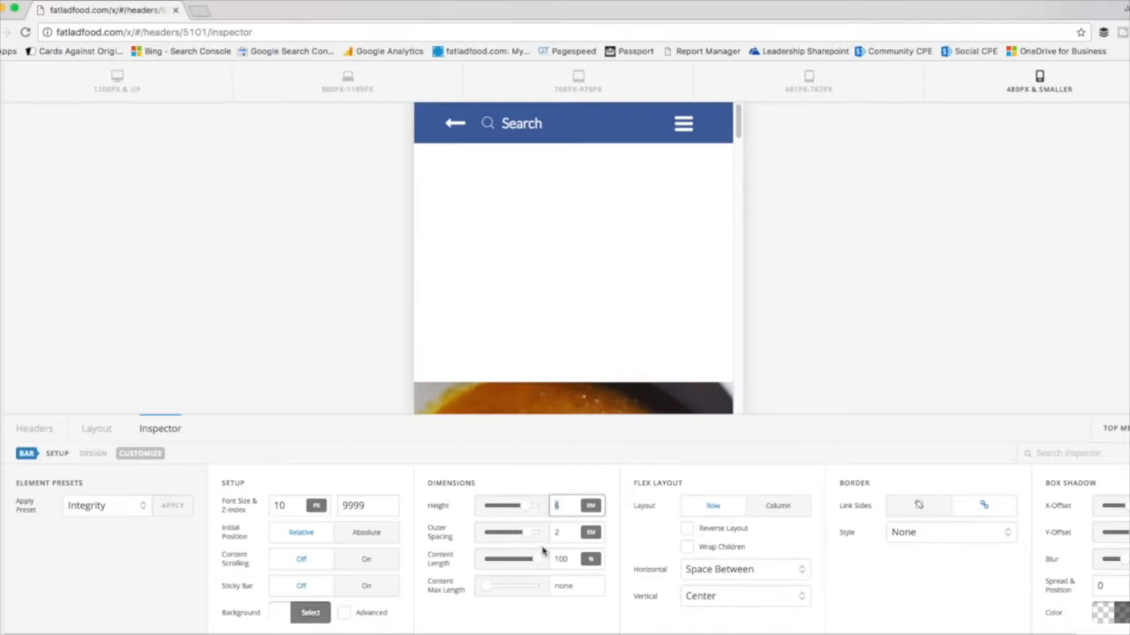
type("4")
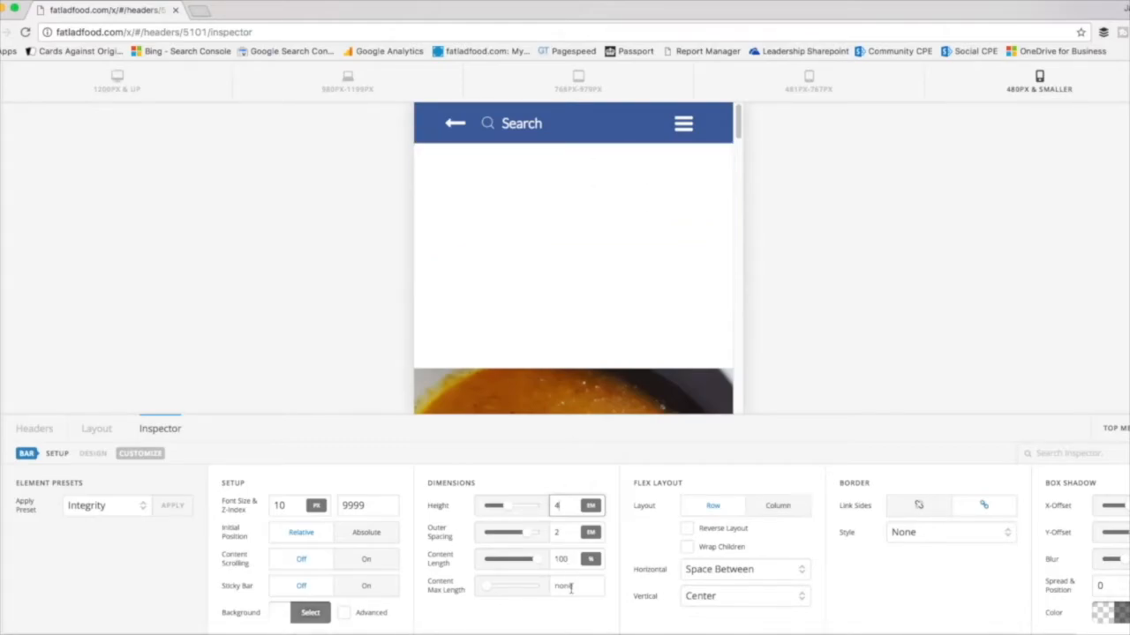
type("5")
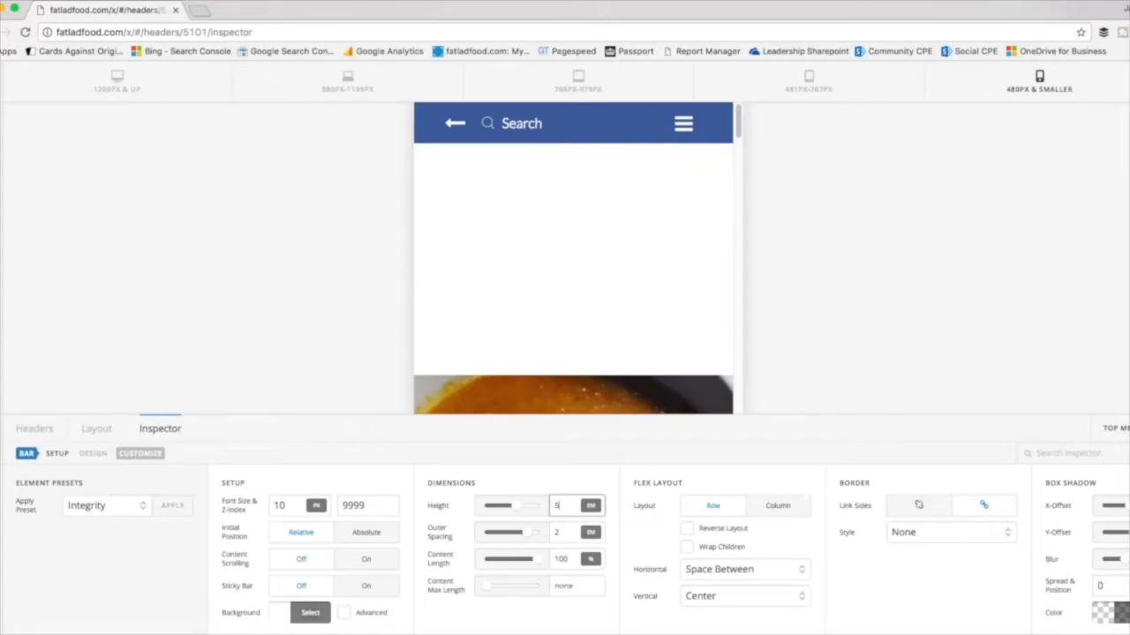
key("super+Tab")
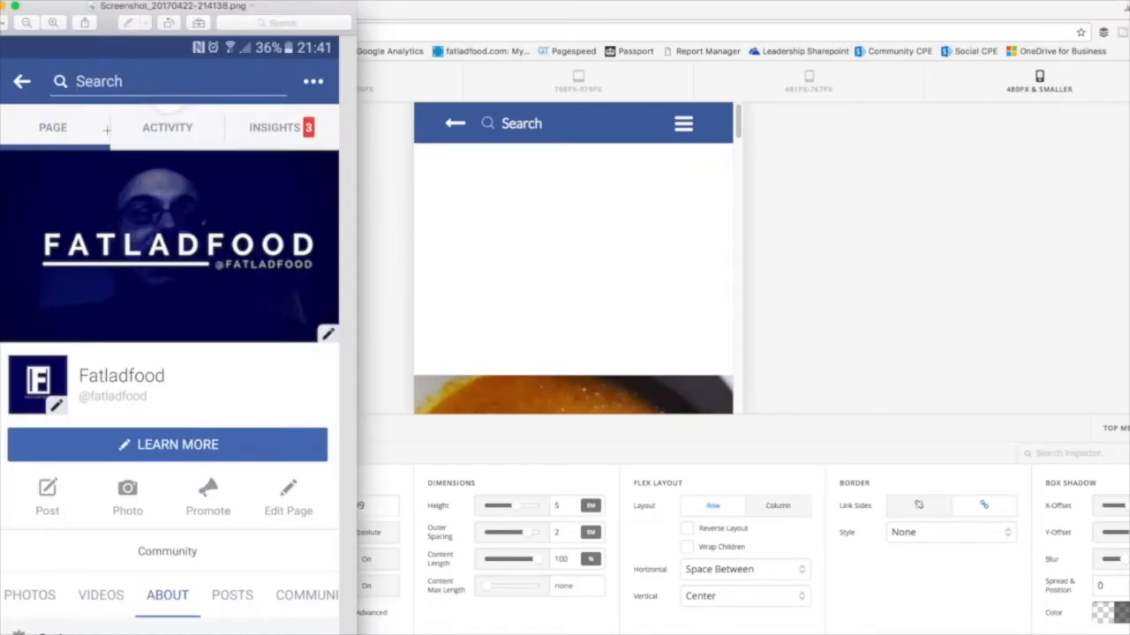
key("super+Tab")
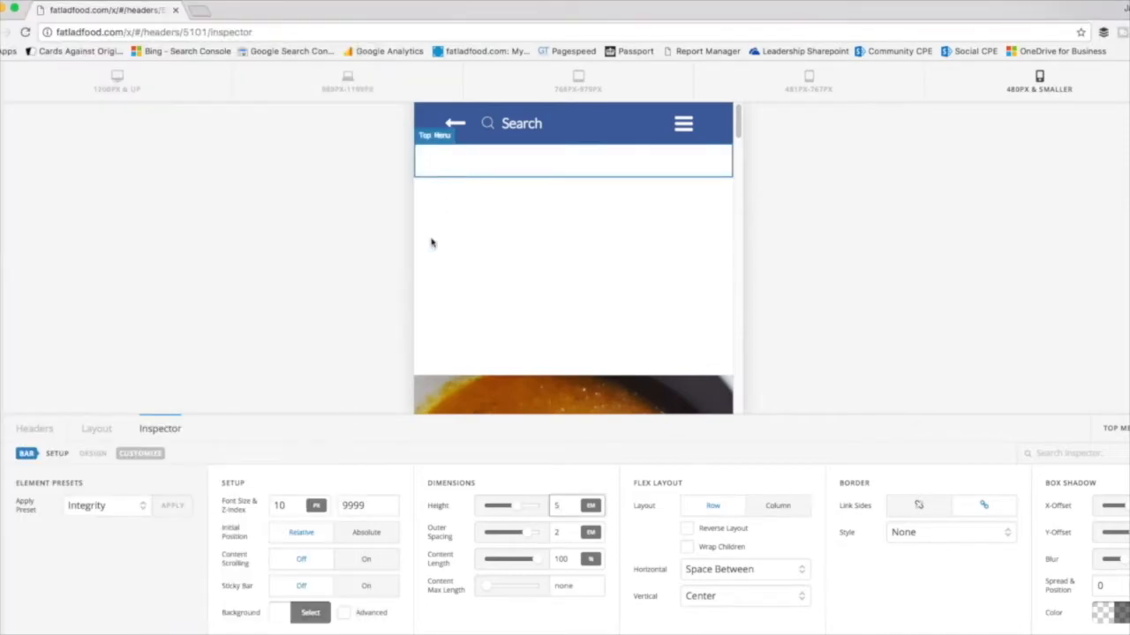
- Add a first container to the Top Menu bar and place a Navigation Inline element in it
left_click(99, 432)
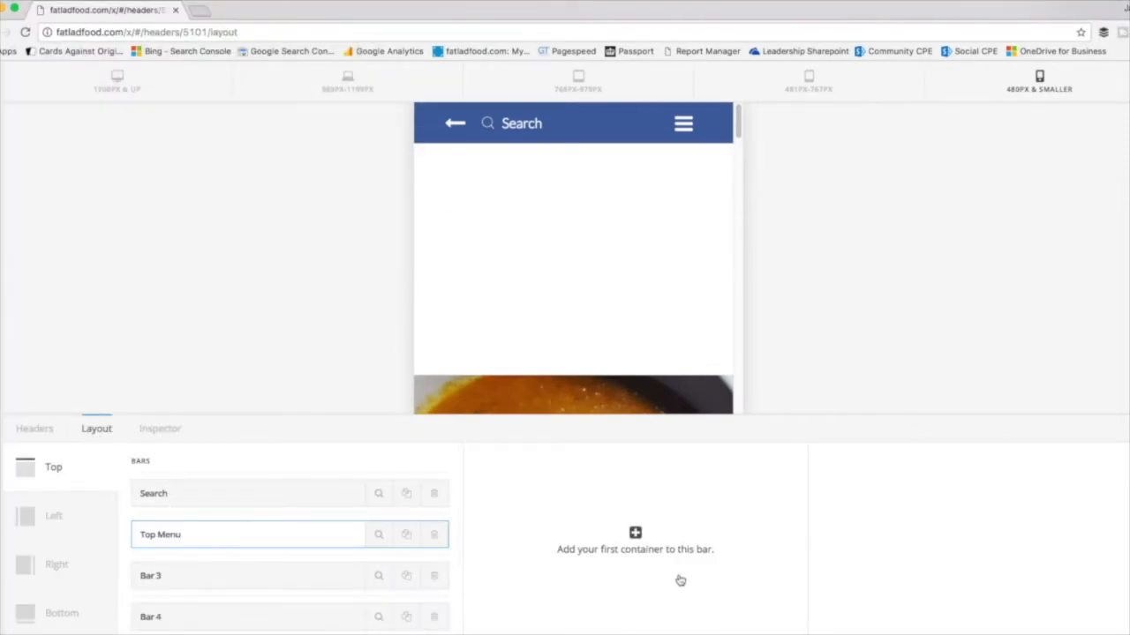
left_click(635, 535)
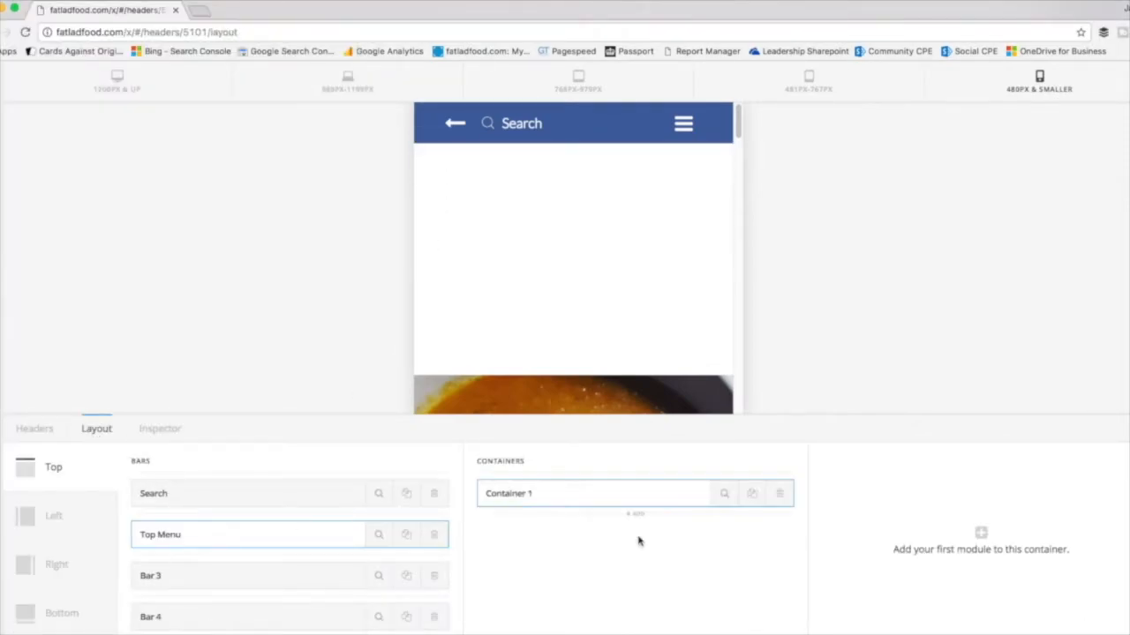
left_click(985, 537)
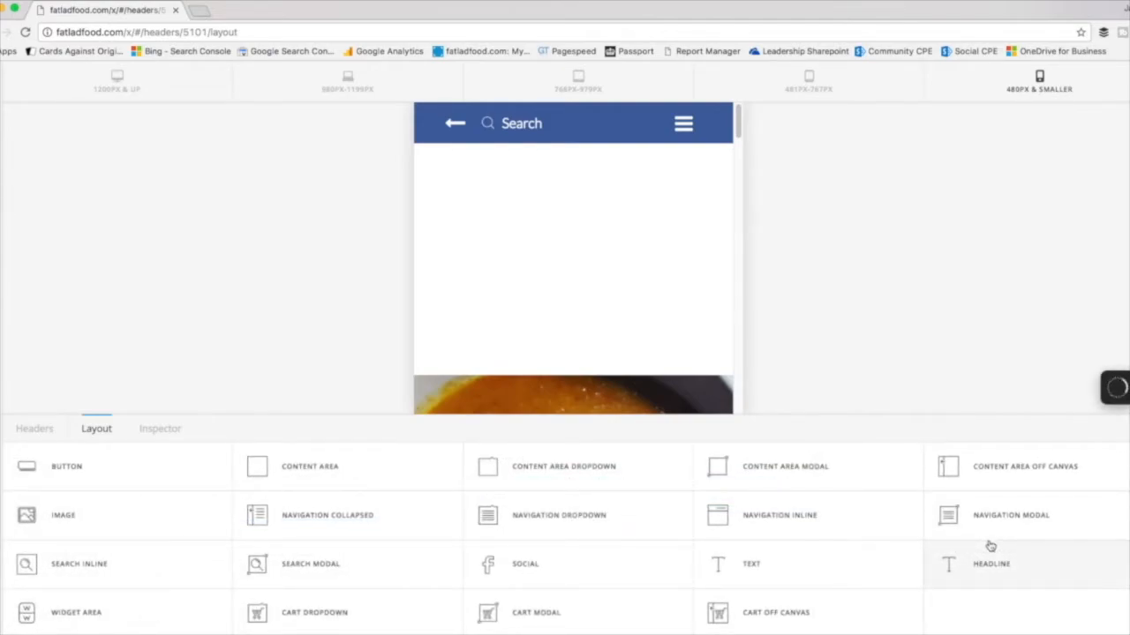
left_click(782, 524)
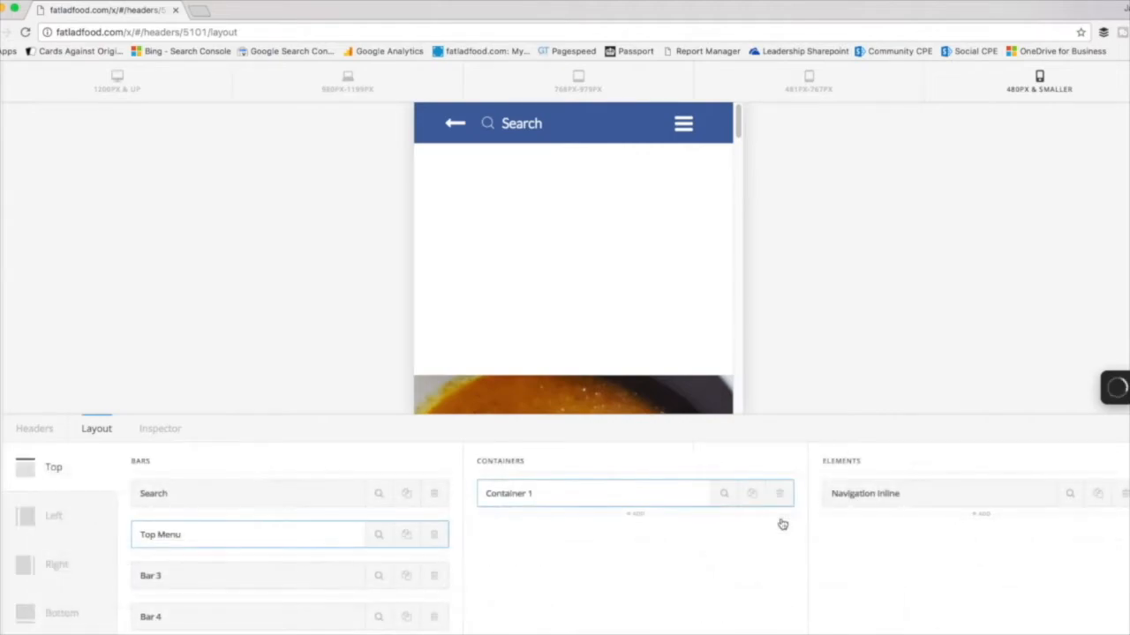
- Assign the fbTopMenu menu to the Top Menu bar's Navigation Inline element
left_click(1069, 496)
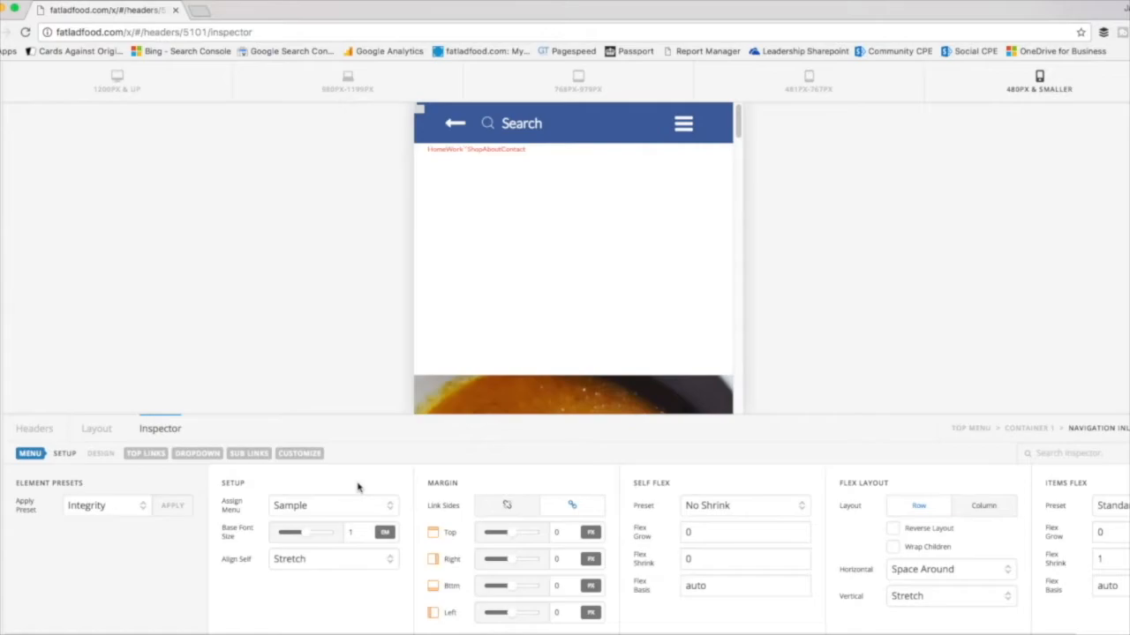
left_click(364, 509)
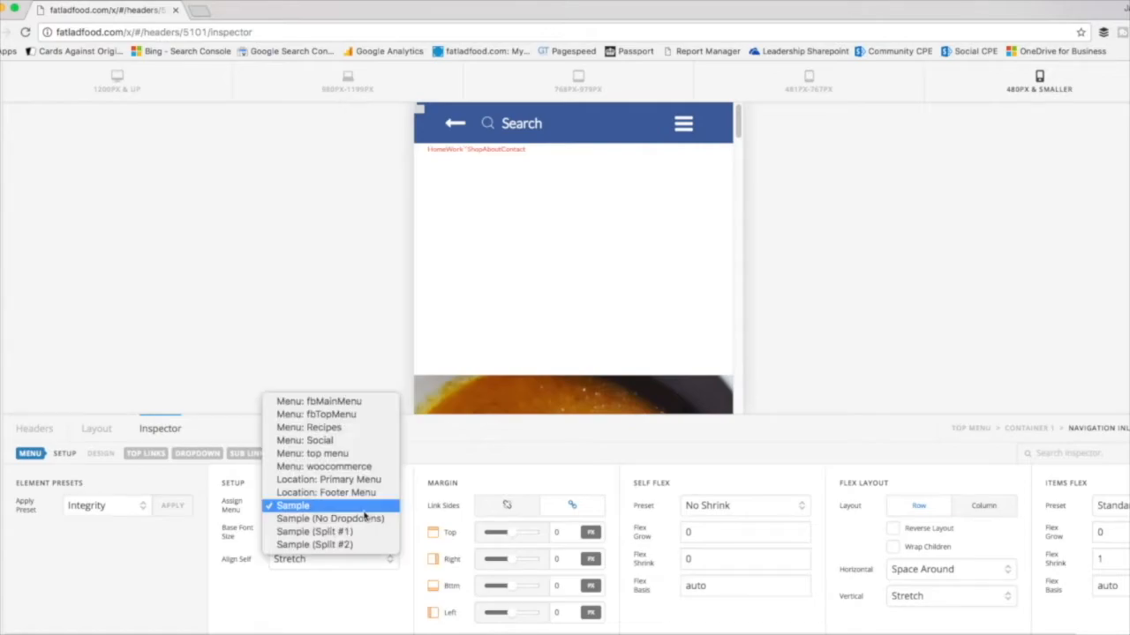
left_click(369, 415)
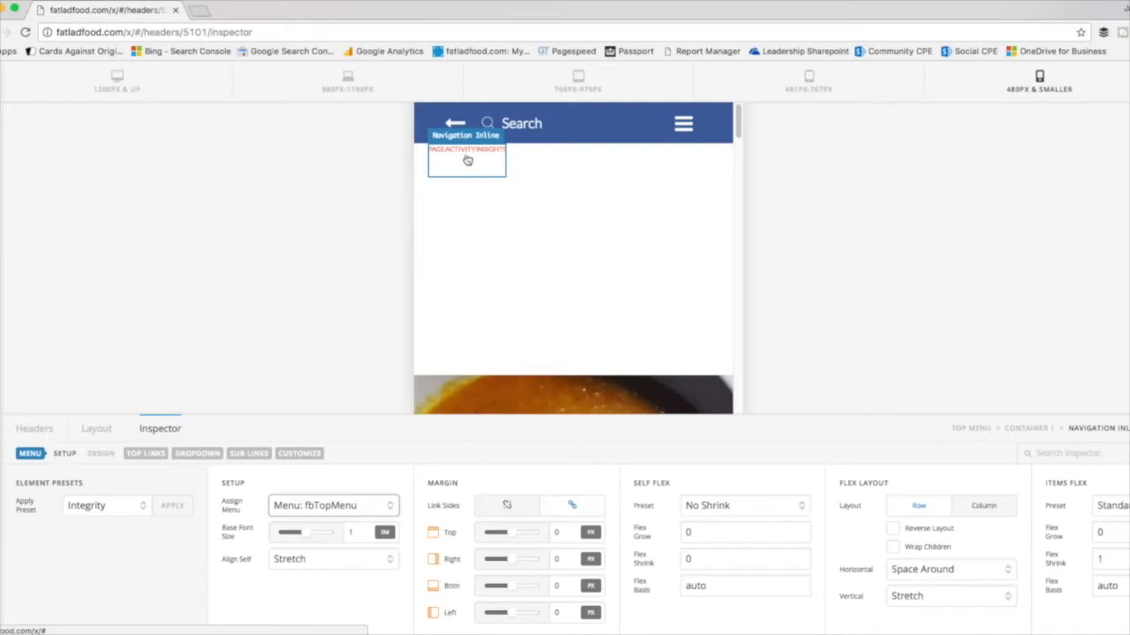
left_click(358, 482)
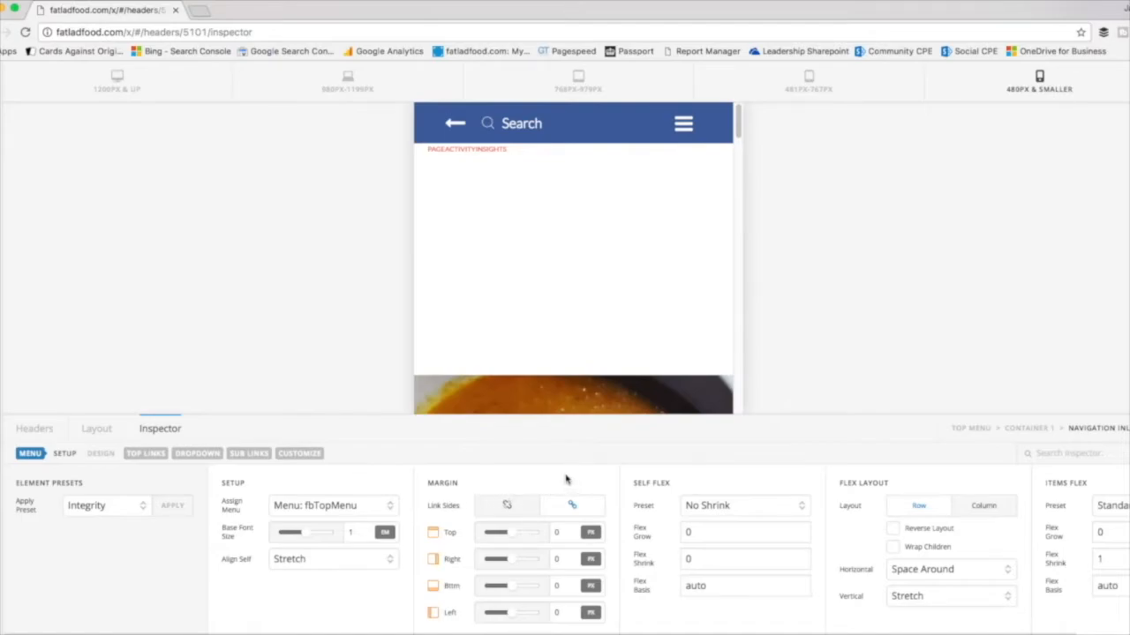
- Set the self flex preset to Fill Space Equally for both the Top Menu bar's Navigation Inline element and its Container 1
left_click(747, 505)
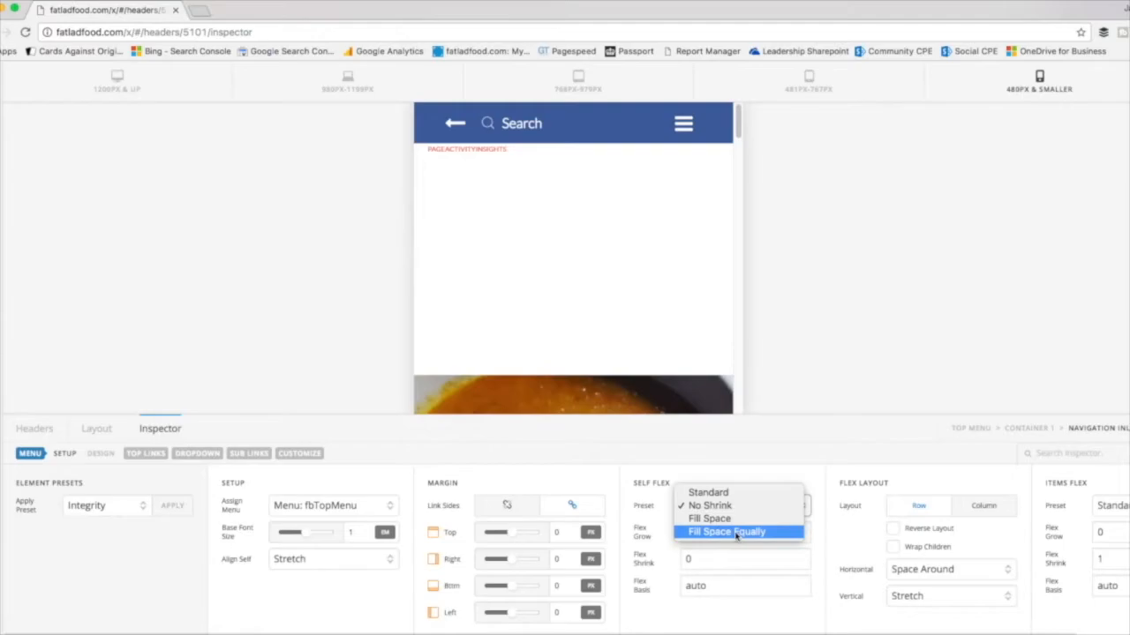
left_click(780, 533)
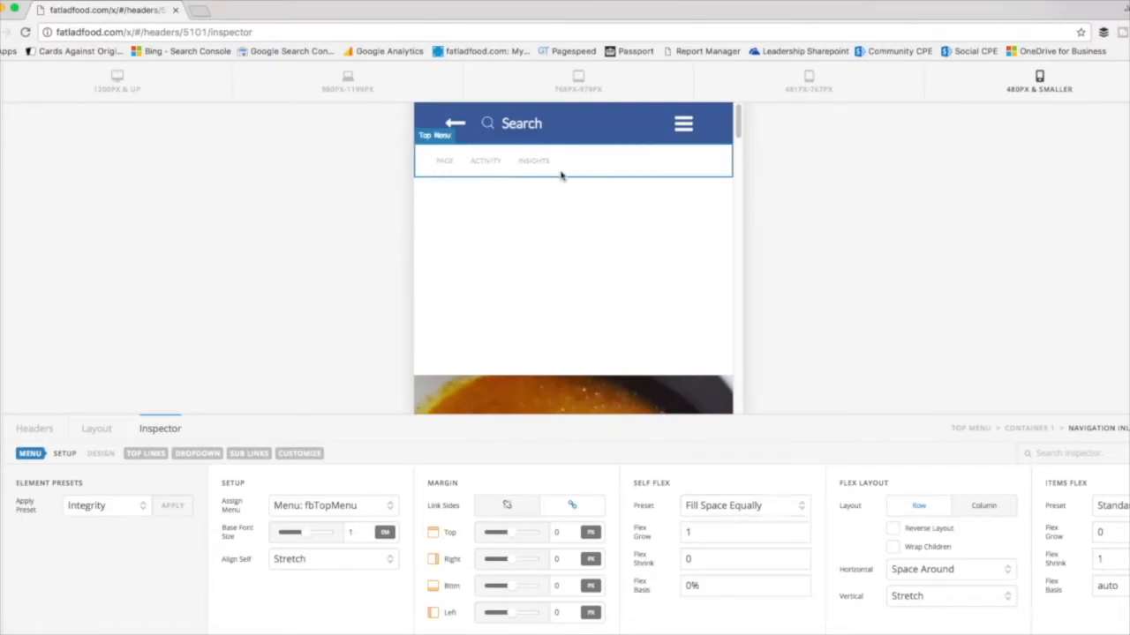
left_click(560, 176)
left_click(99, 430)
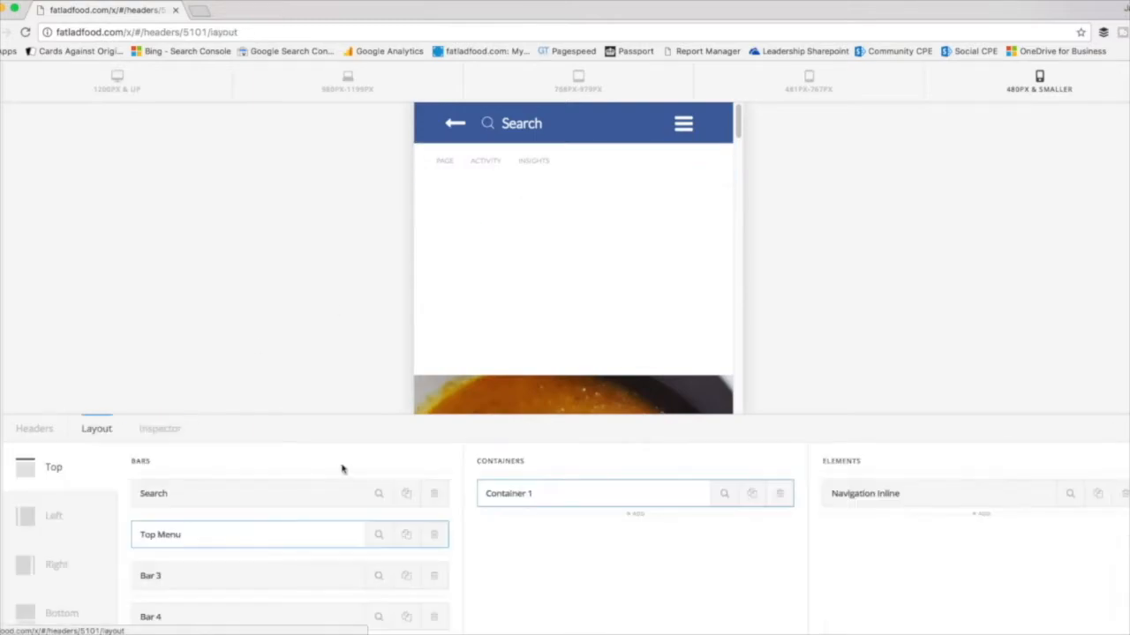
left_click(713, 498)
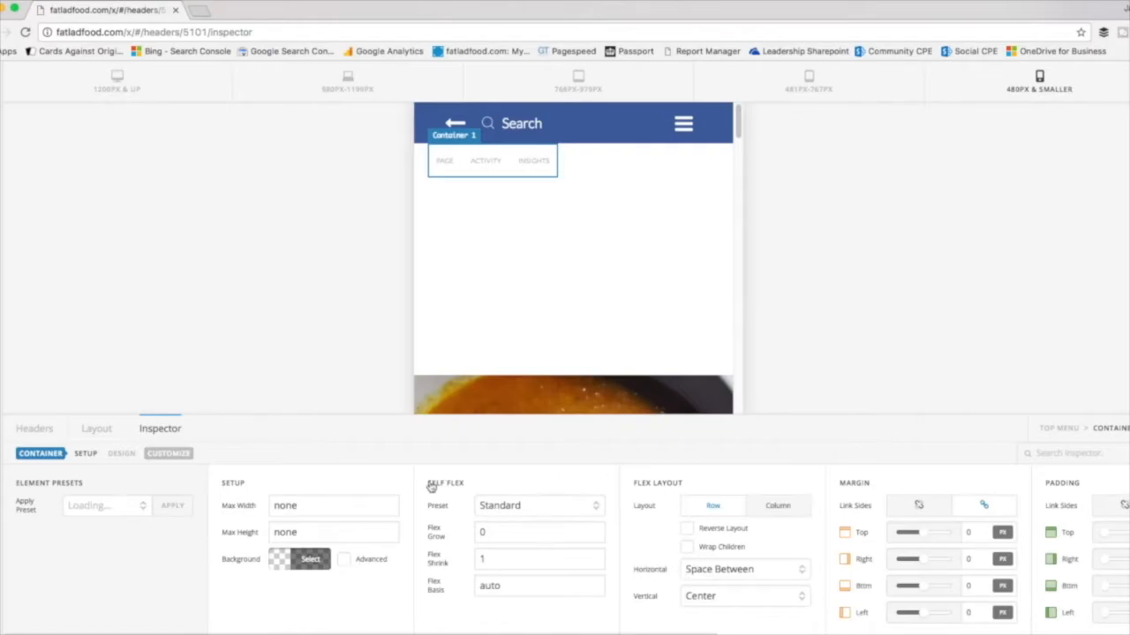
left_click(597, 506)
left_click(587, 546)
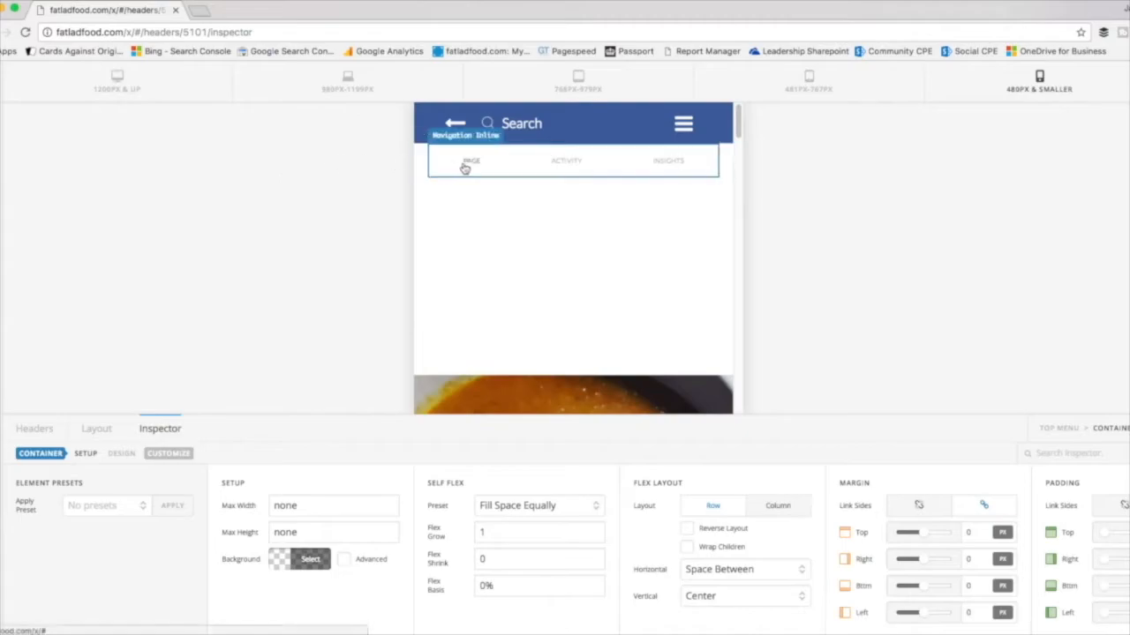
- Set the base font size of the Top Menu bar's Navigation Inline element to 2 em
left_click(668, 167)
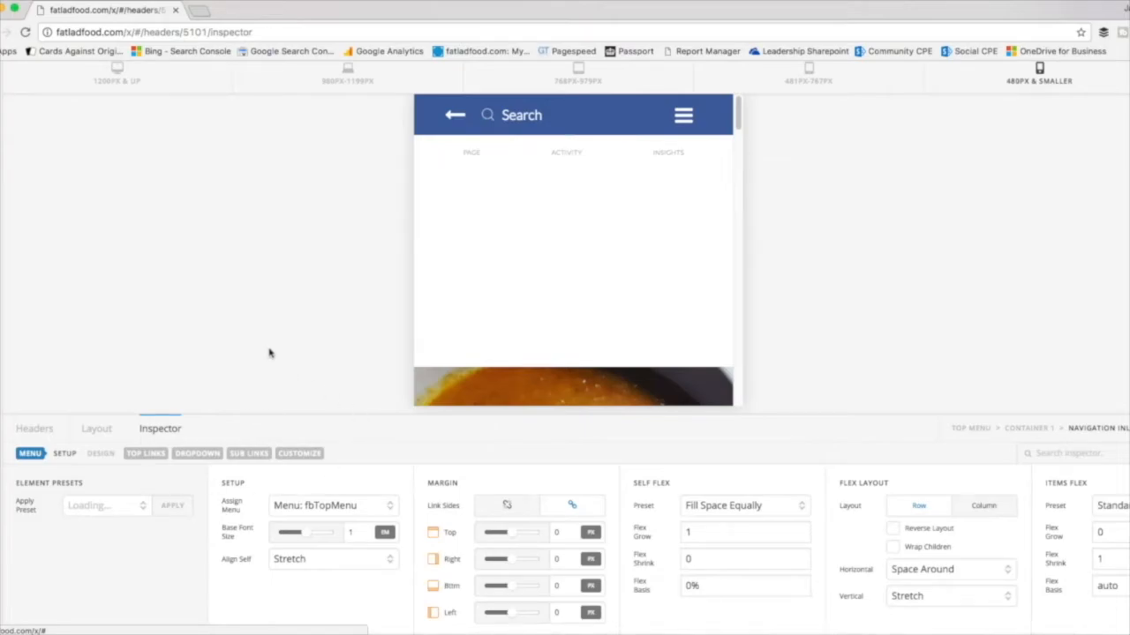
left_click(98, 429)
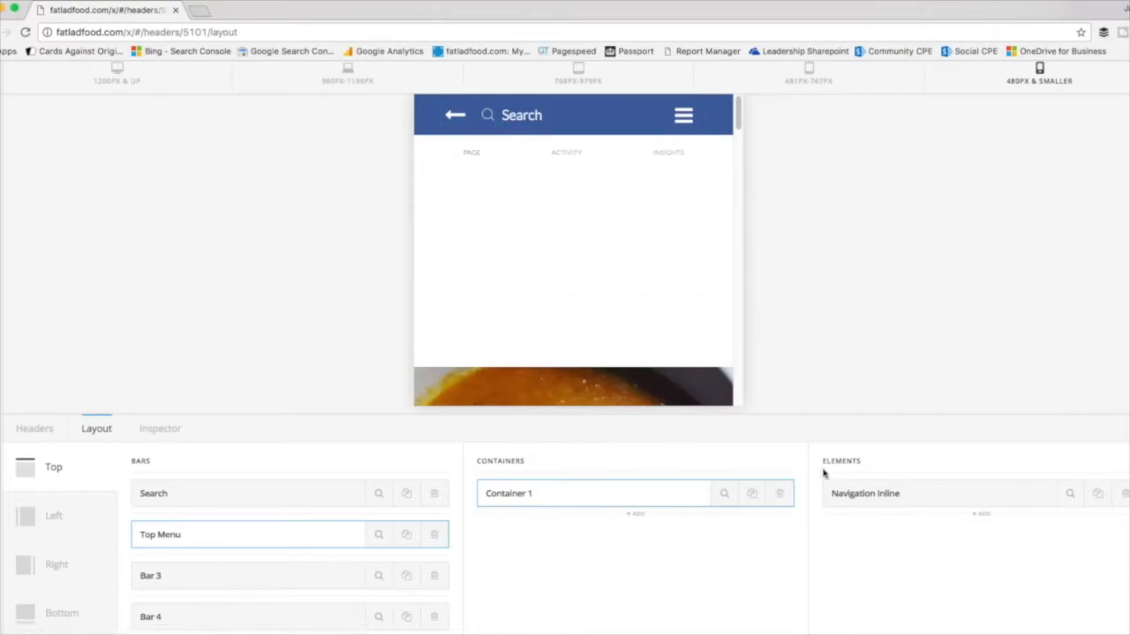
left_click(1069, 495)
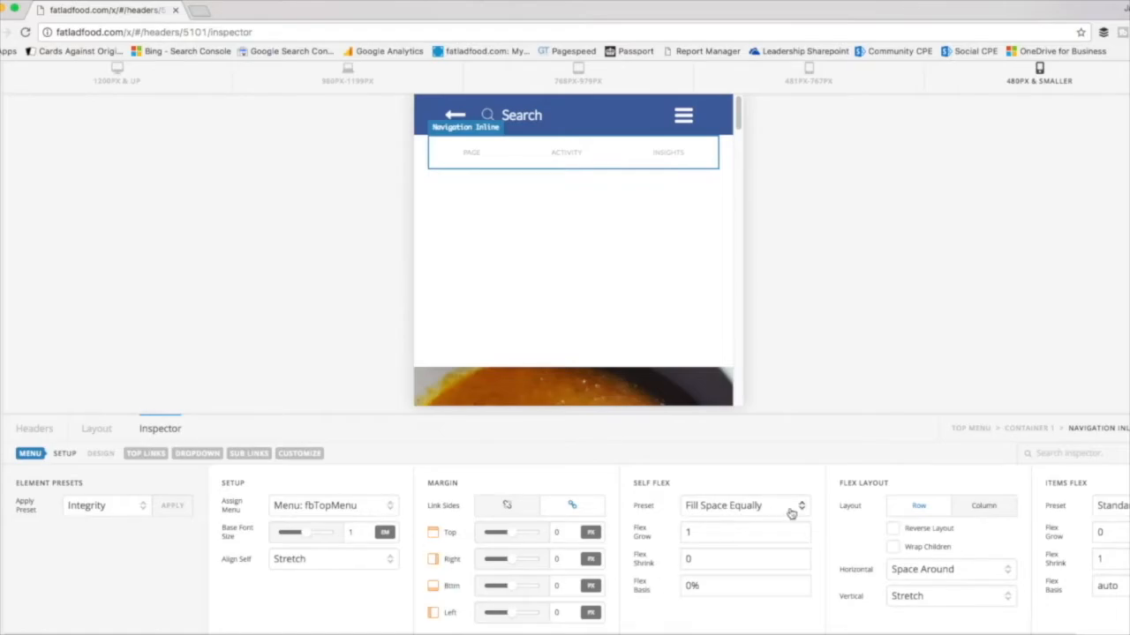
left_click(358, 533)
type("2")
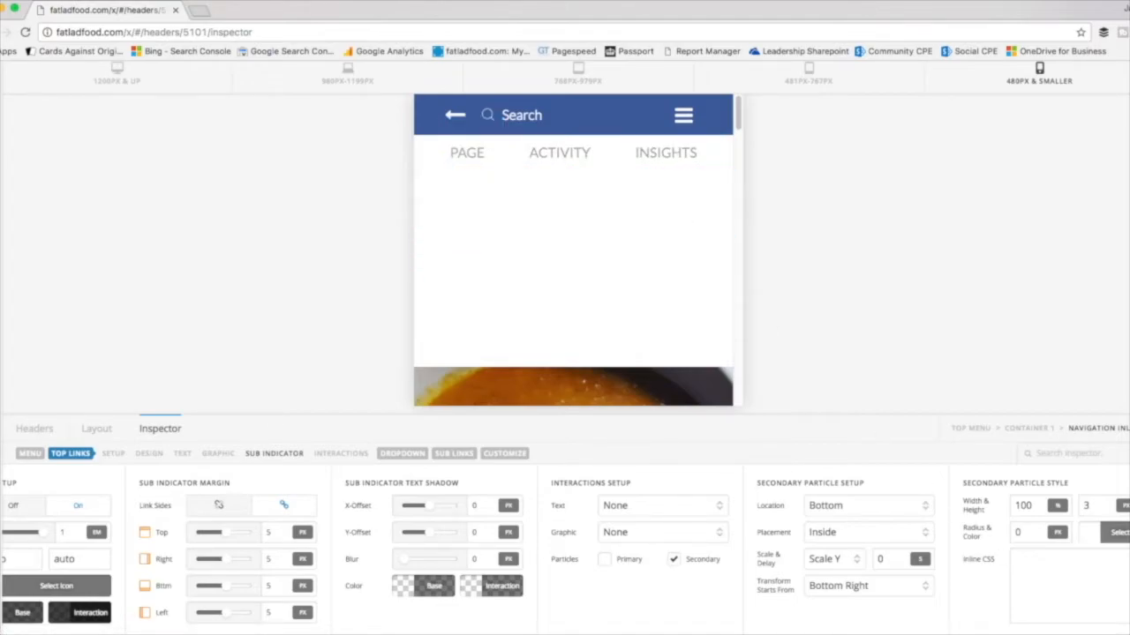
- Give the top links' secondary particle a 10 px height and the saved Facebook blue colour, checking against the Facebook screenshot
key("super+Tab")
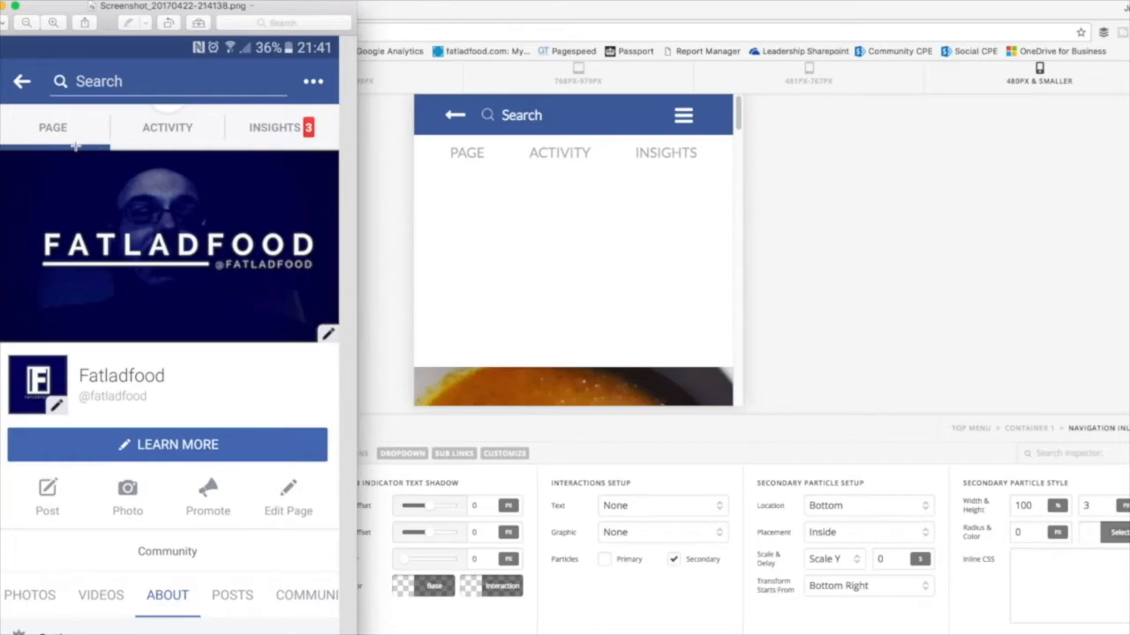
left_click(976, 323)
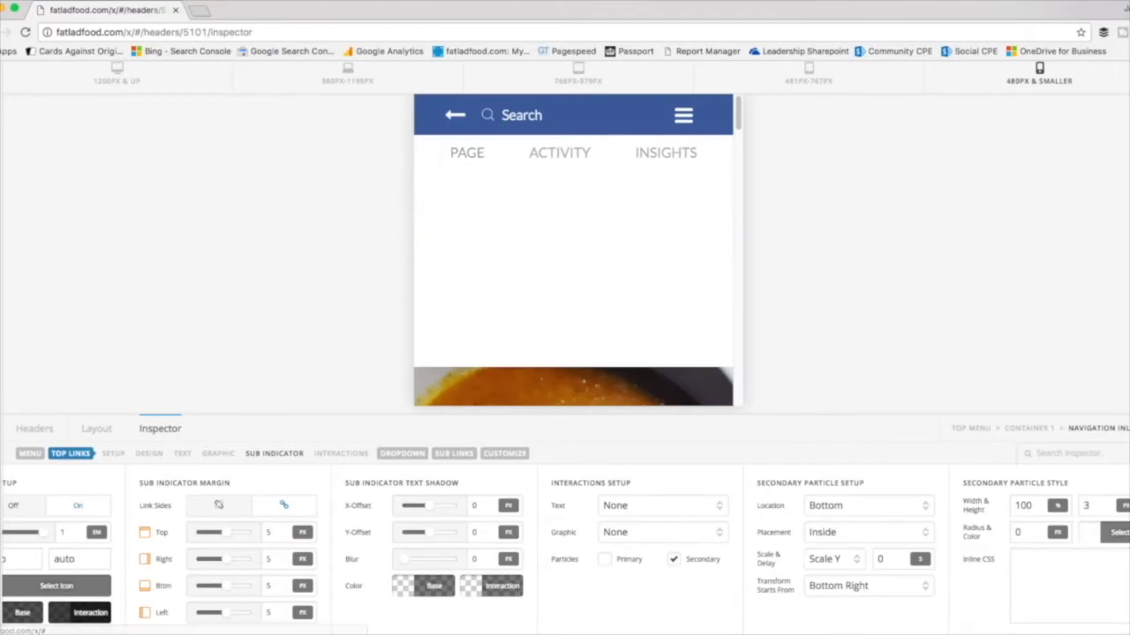
left_click(849, 633)
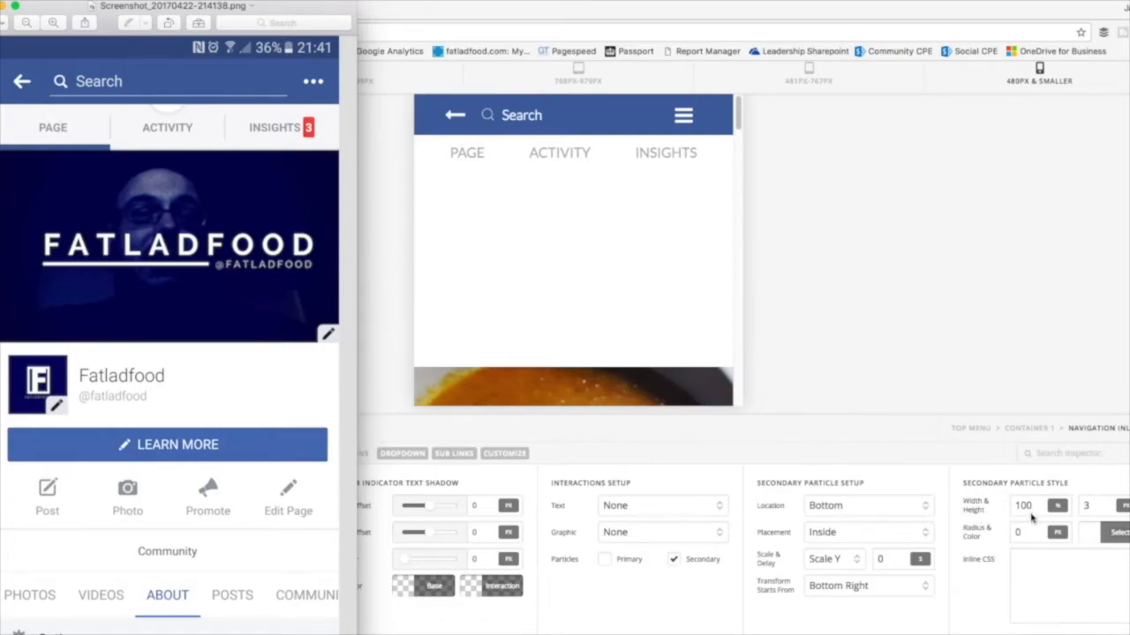
left_click(1095, 515)
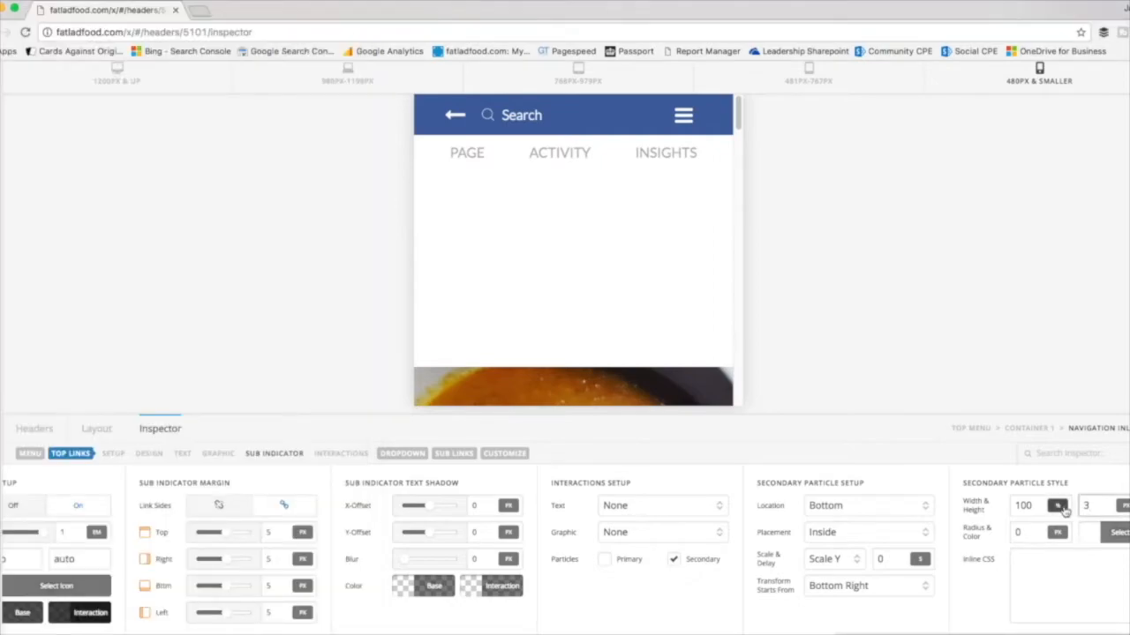
key("BackSpace")
key("Tab")
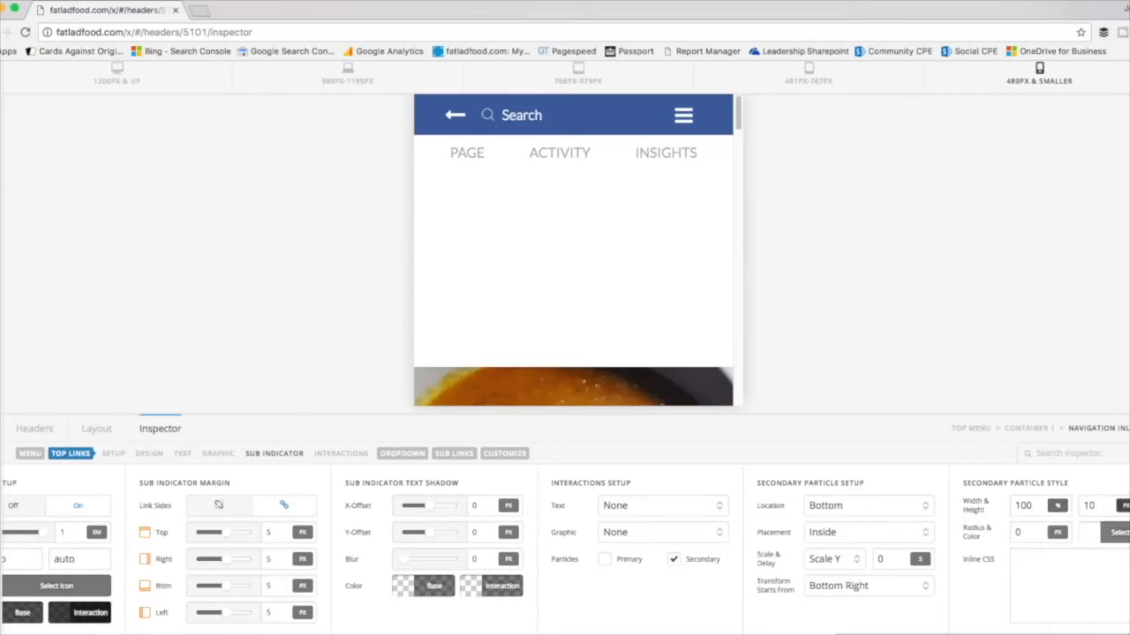
left_click(1091, 539)
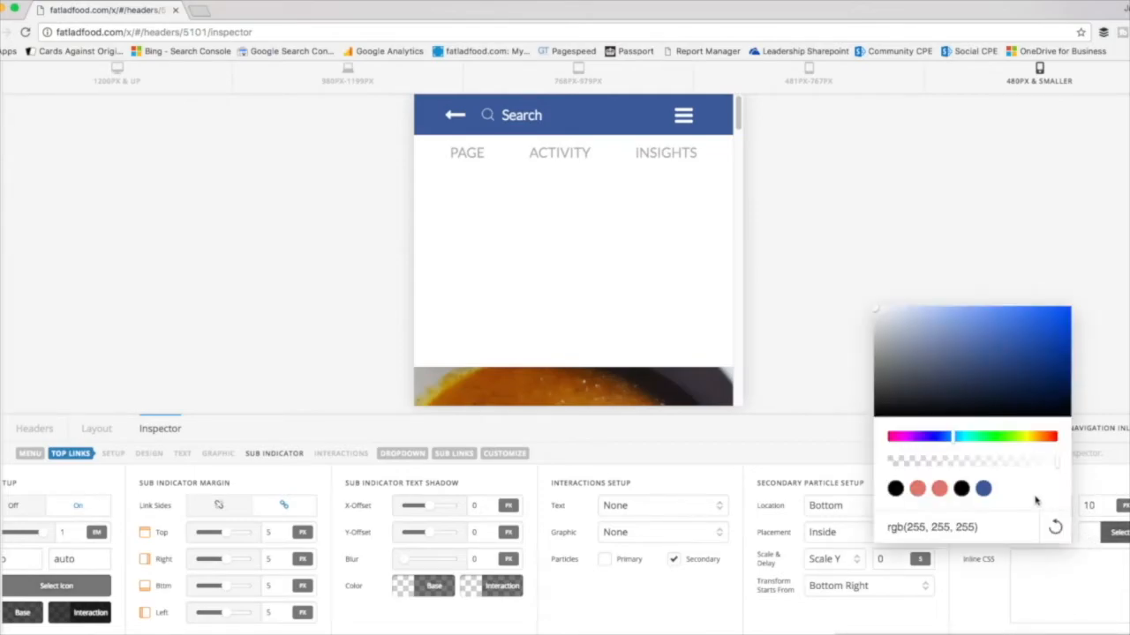
left_click(984, 491)
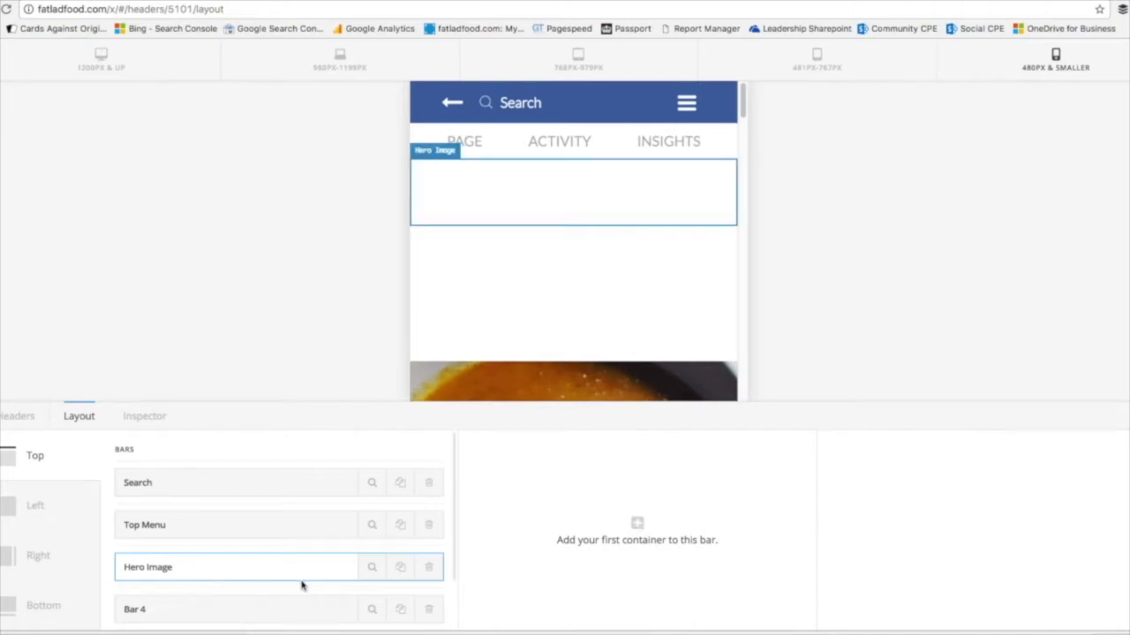
- Enable the advanced background on the Hero Image bar and set fbheaderHero.jpg from the media library as its lower-layer image
left_click(382, 578)
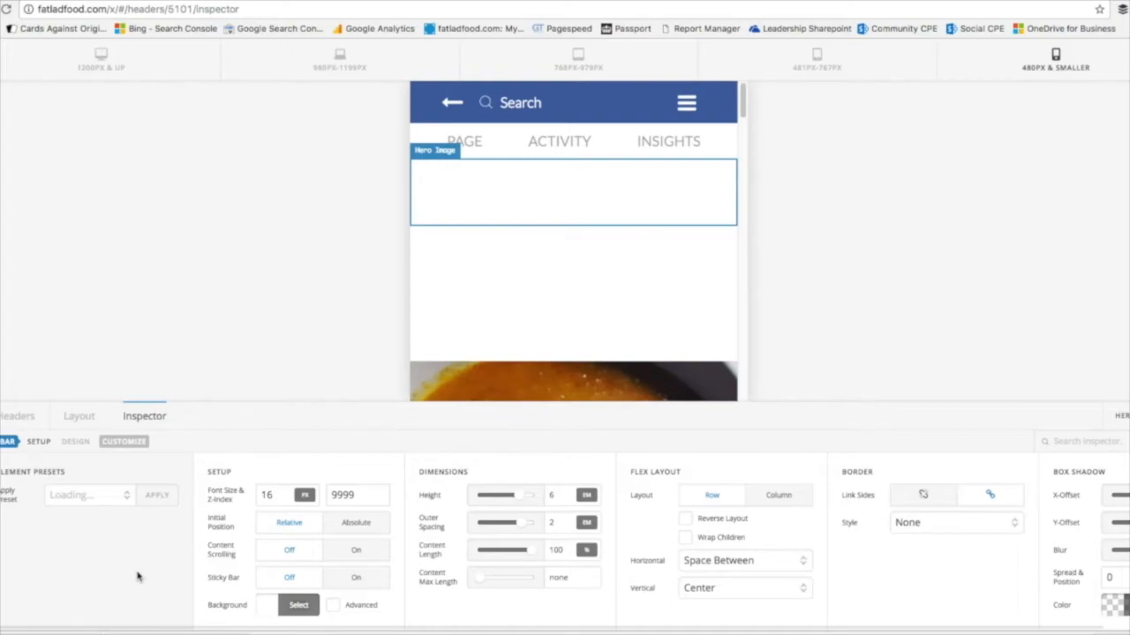
left_click(335, 609)
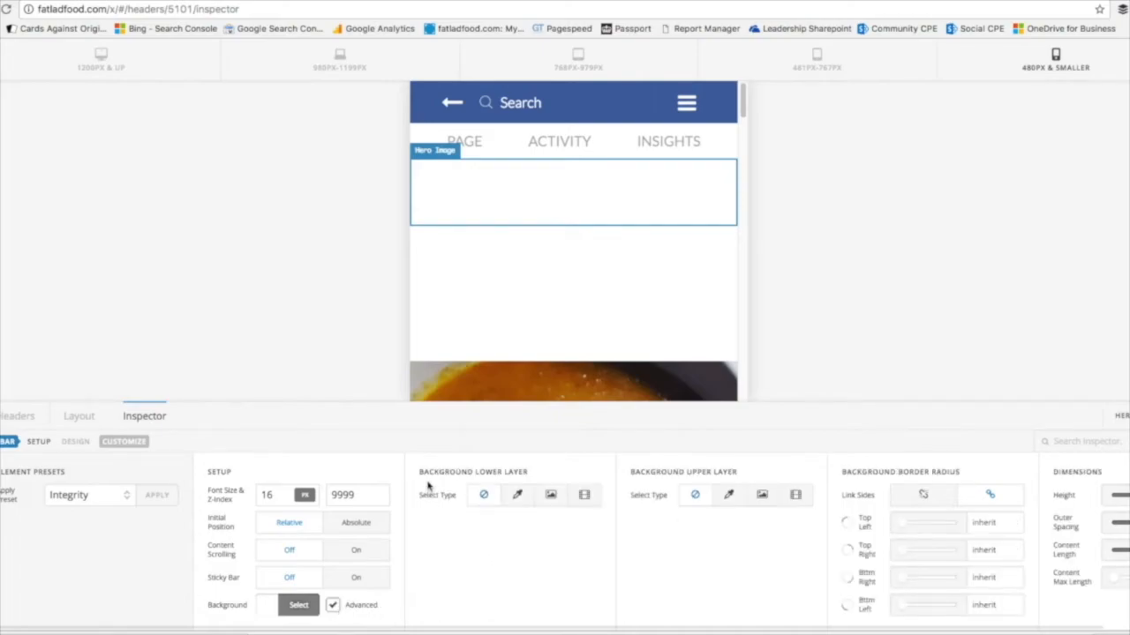
left_click(584, 500)
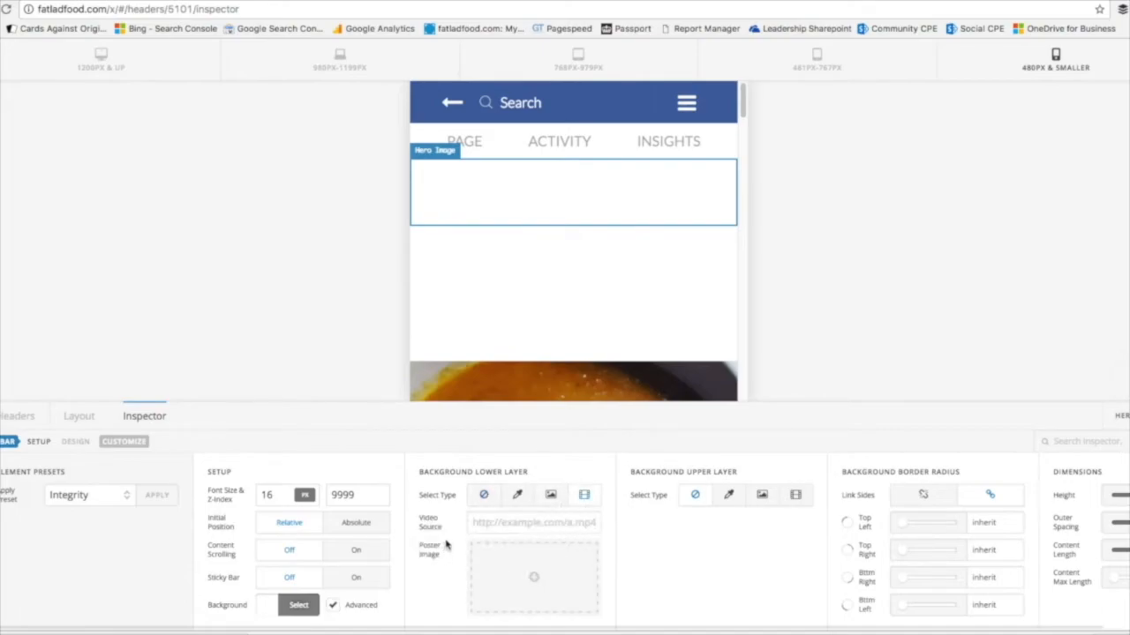
left_click(550, 500)
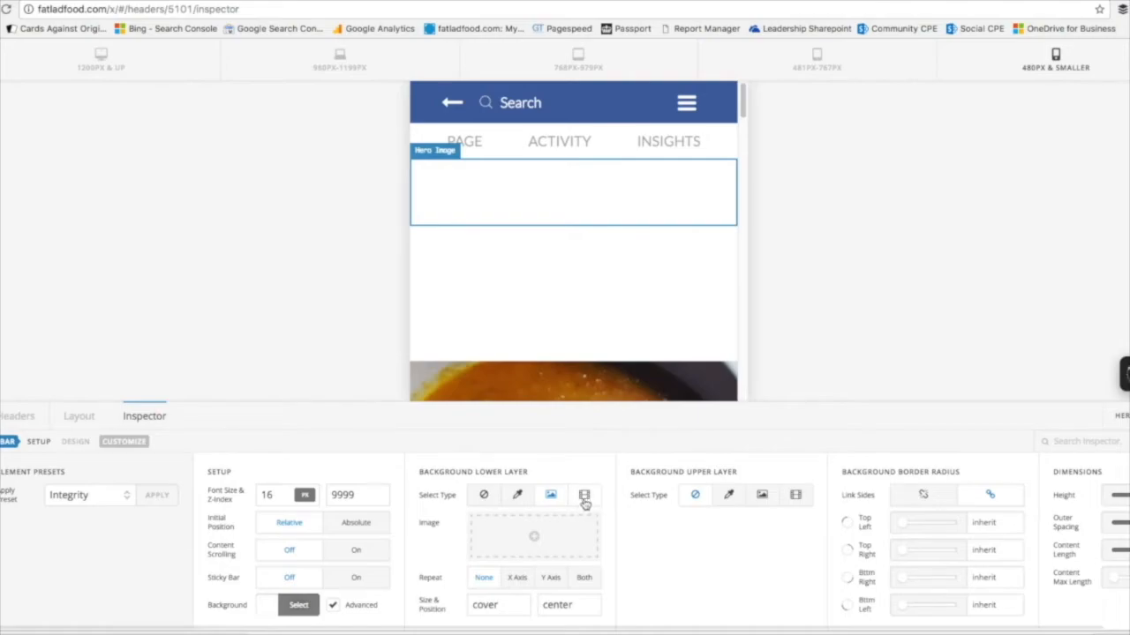
left_click(535, 537)
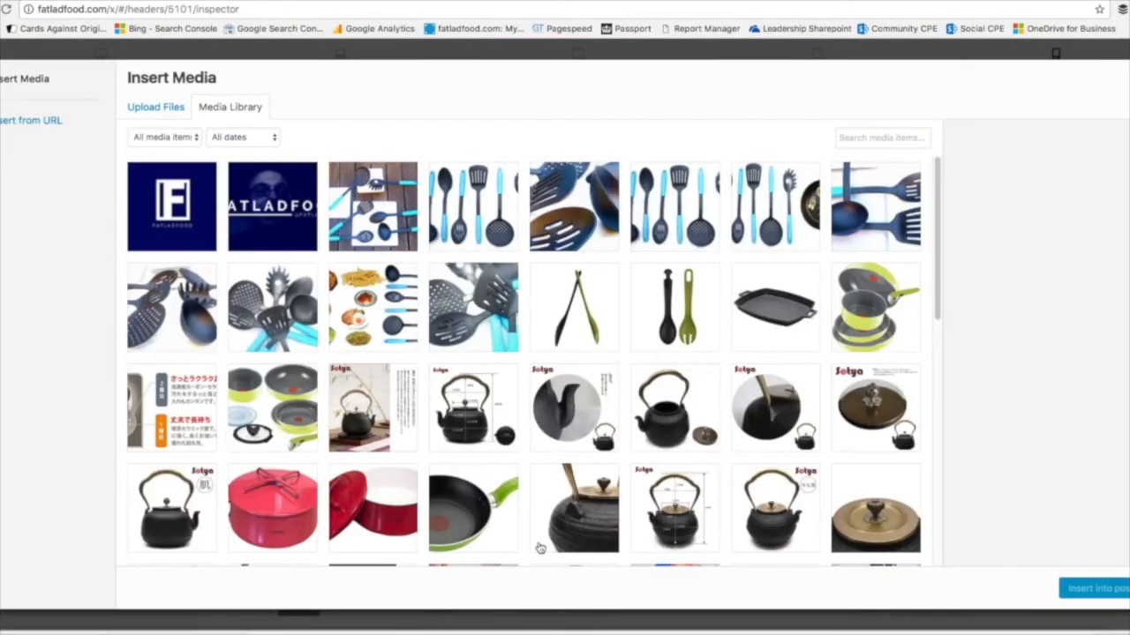
left_click(264, 214)
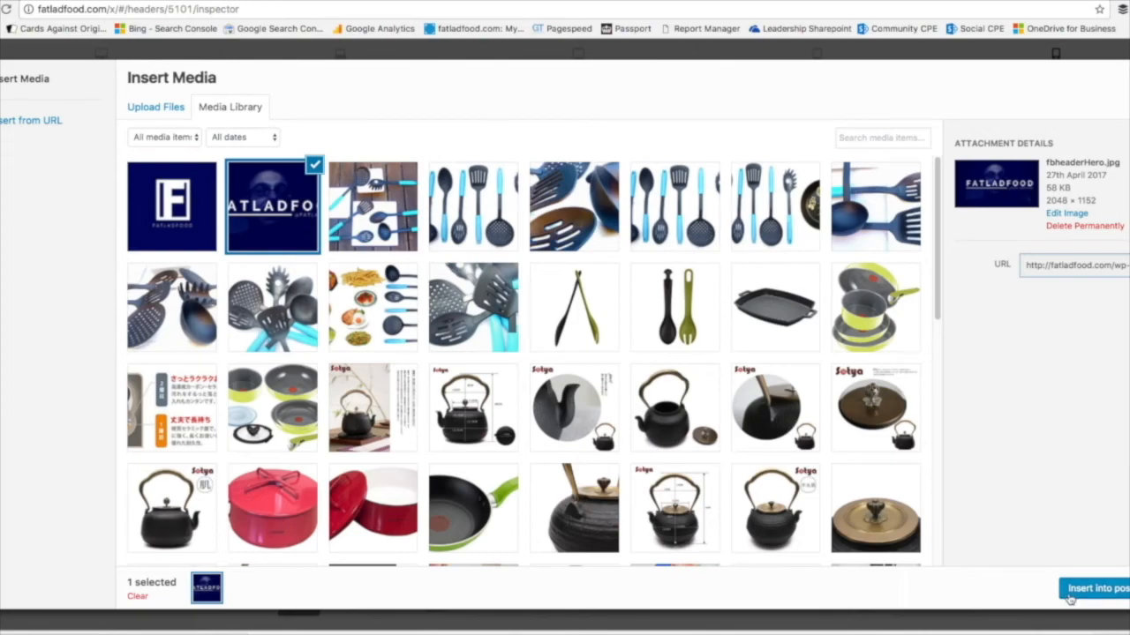
left_click(1073, 593)
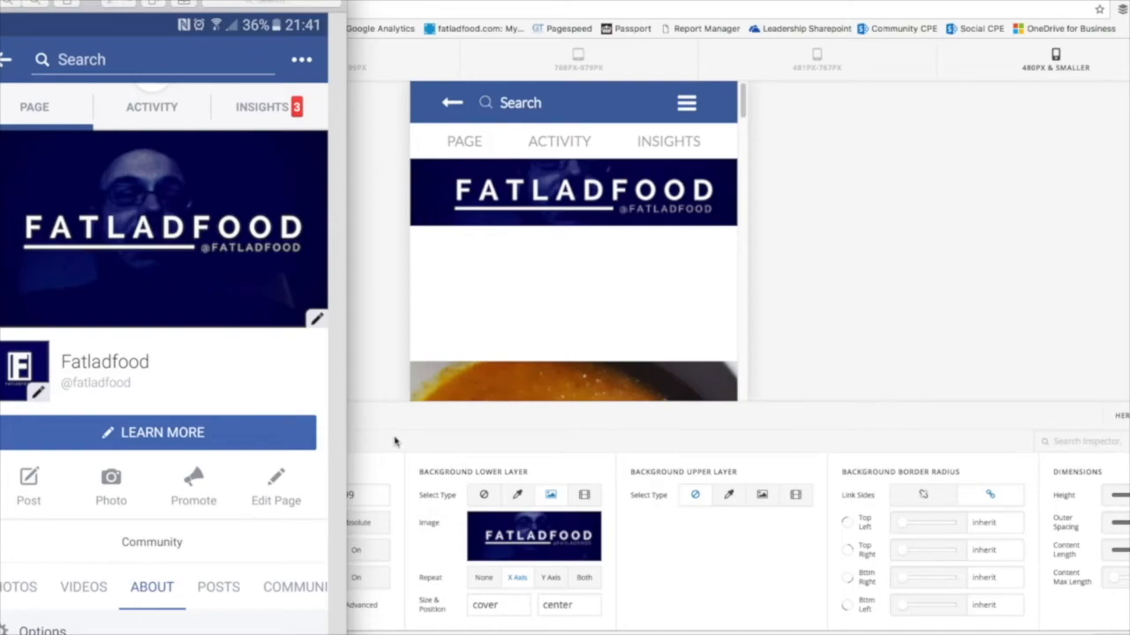
- Enlarge the Hero Image bar by trying a font size of 25 px and replacing it with 30 px
left_click_drag(281, 495, 241, 495)
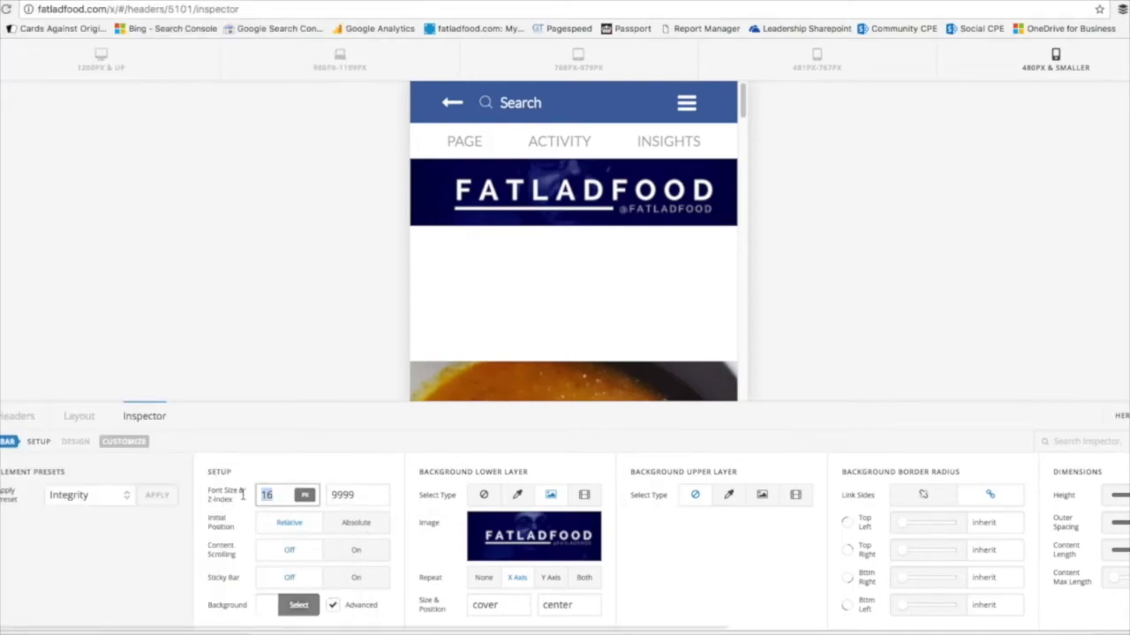
type("25")
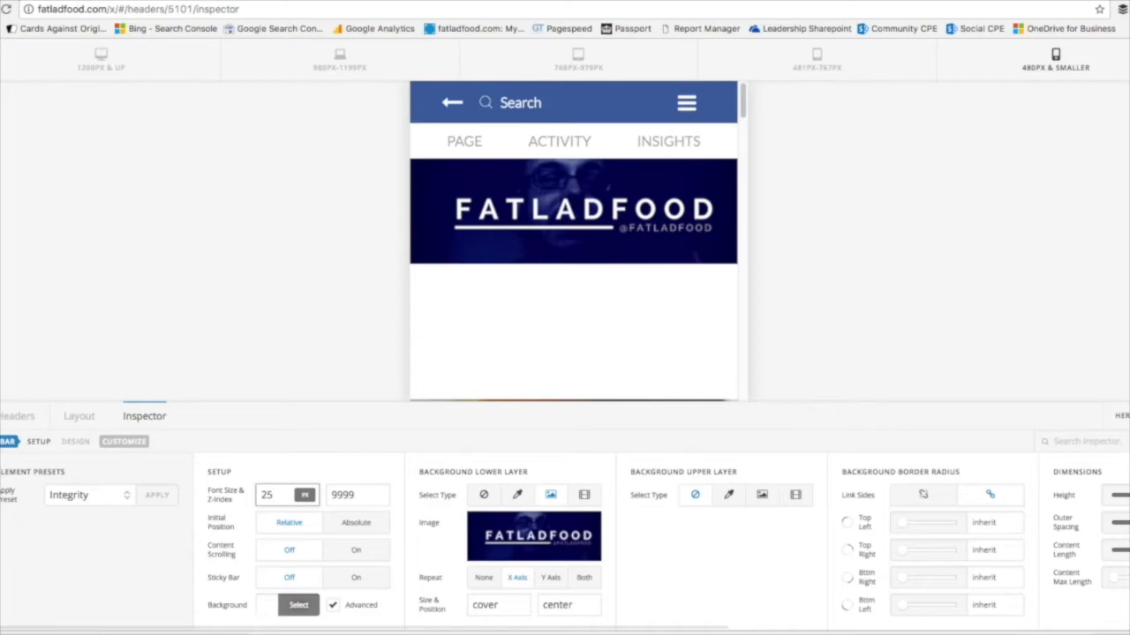
key("BackSpace")
key("BackSpace")
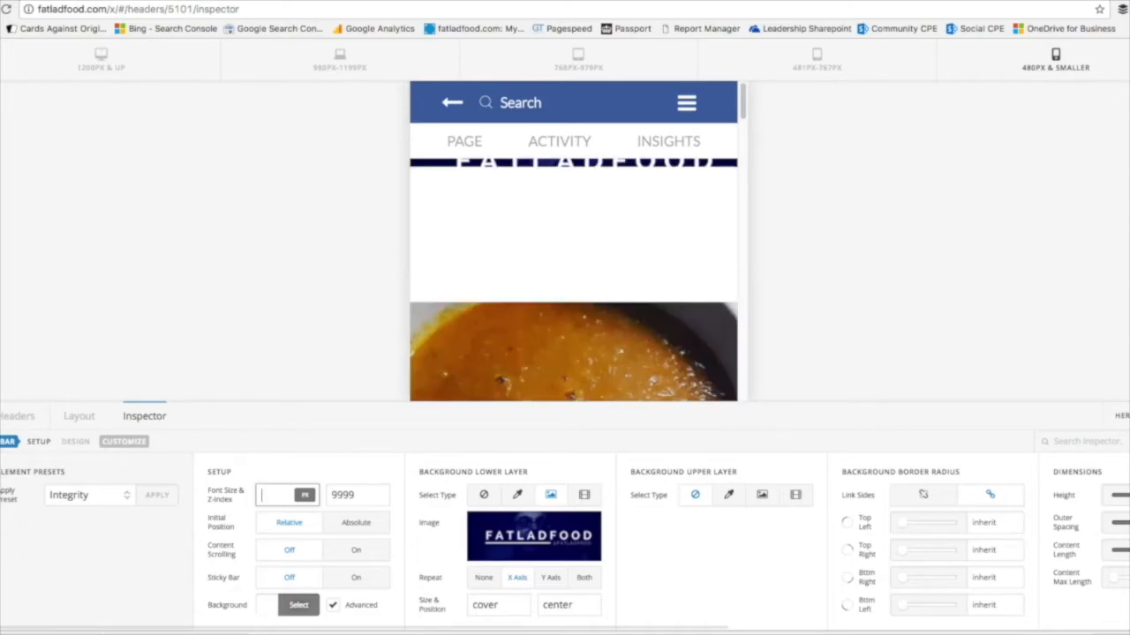
type("30")
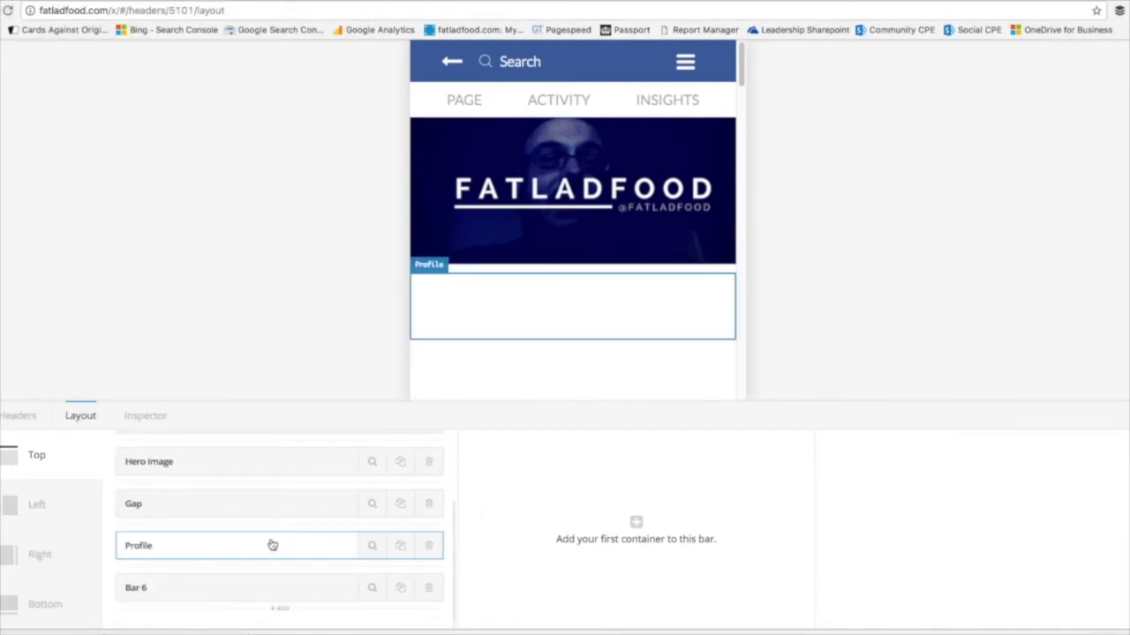
- Add a first container to the Profile bar and place an Image element in it
left_click(636, 522)
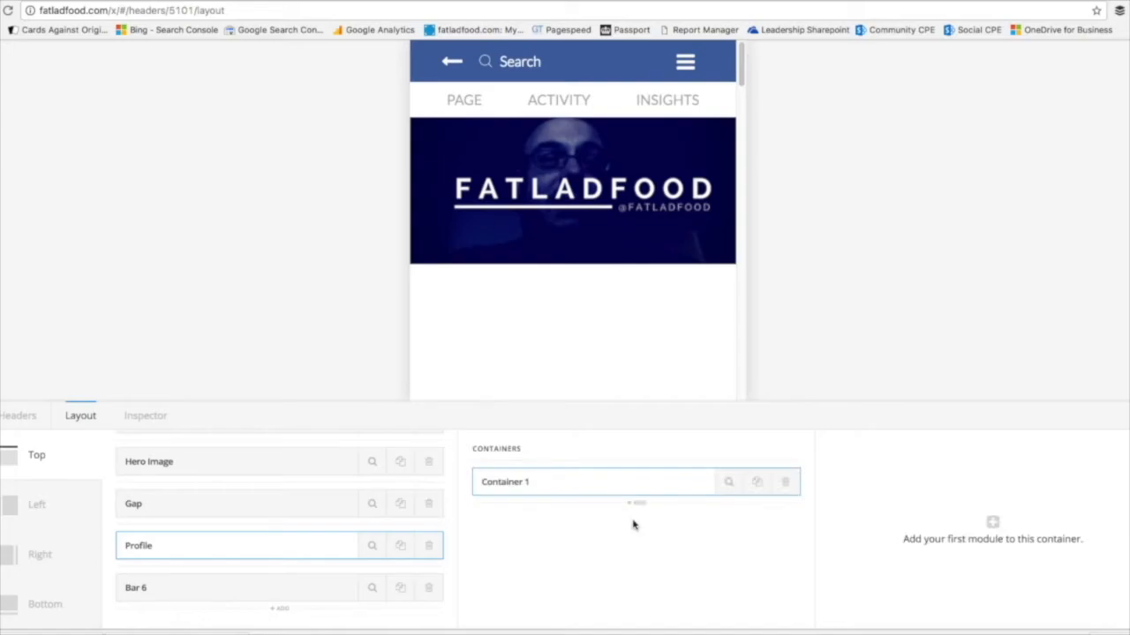
left_click(992, 523)
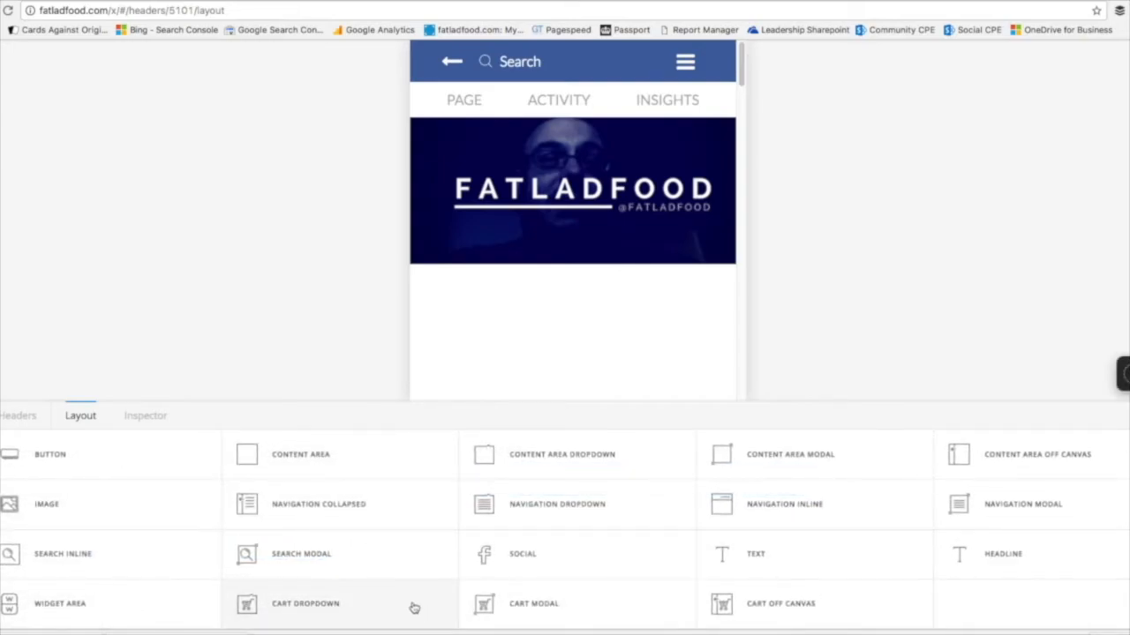
left_click(80, 510)
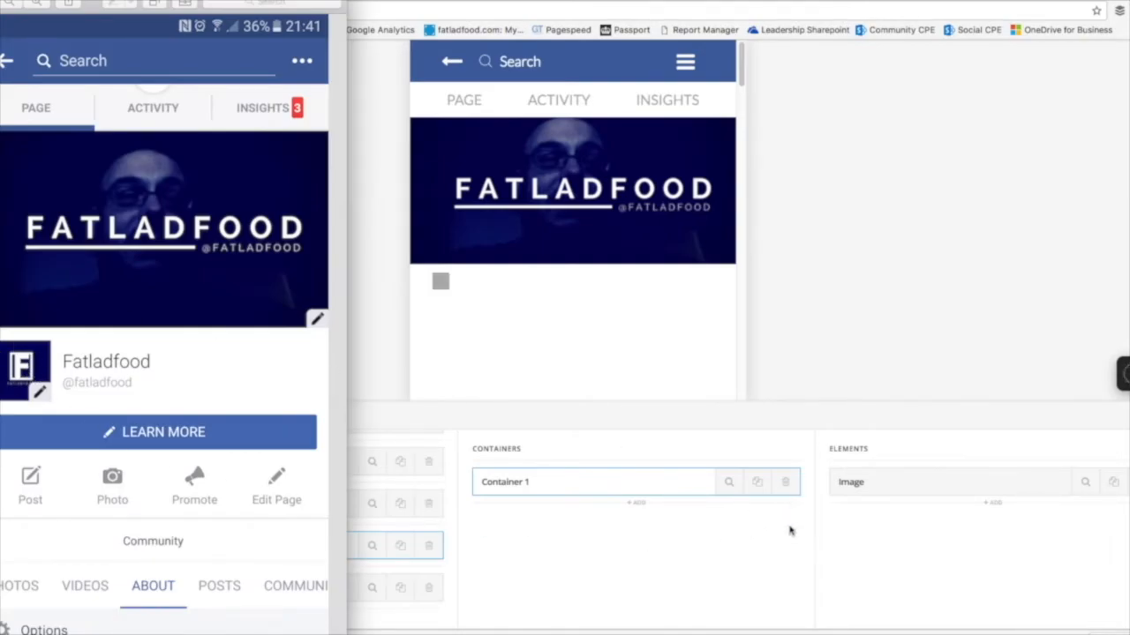
- Use fbLogo.jpg from the media library as the Profile bar's image source, set its type to Scaling, and return to the layout
left_click(441, 288)
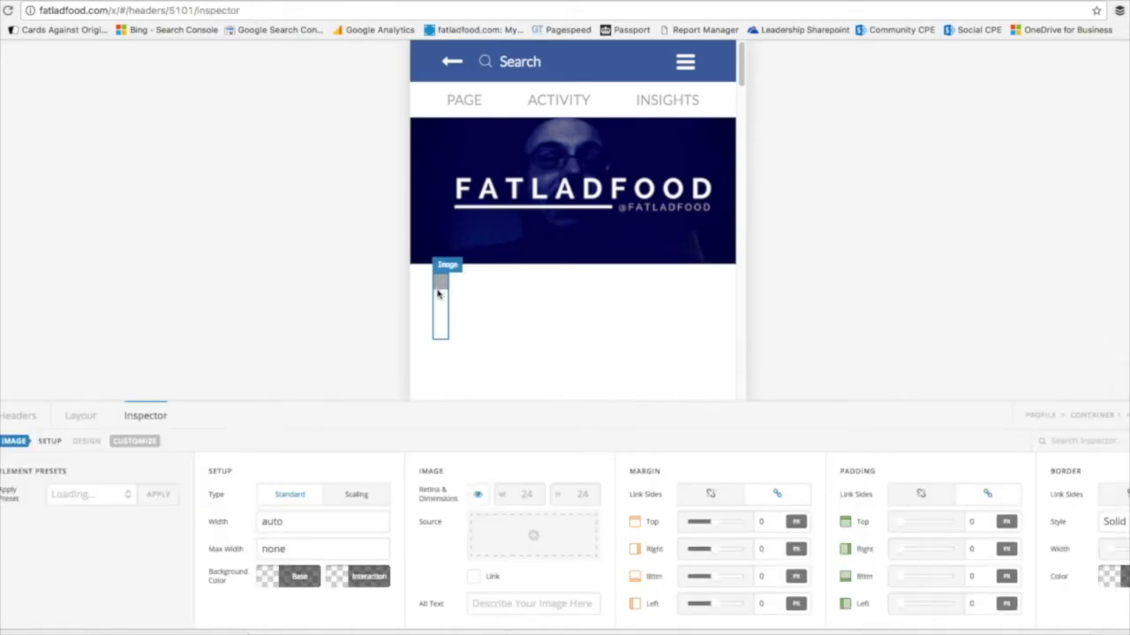
left_click(533, 540)
left_click(171, 195)
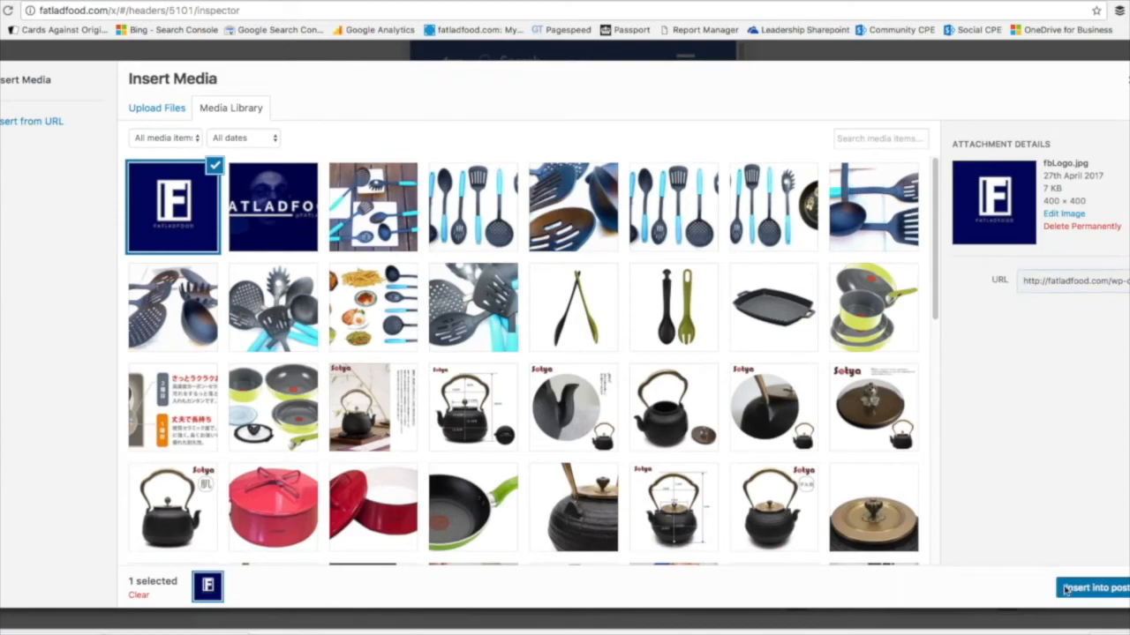
left_click(1092, 588)
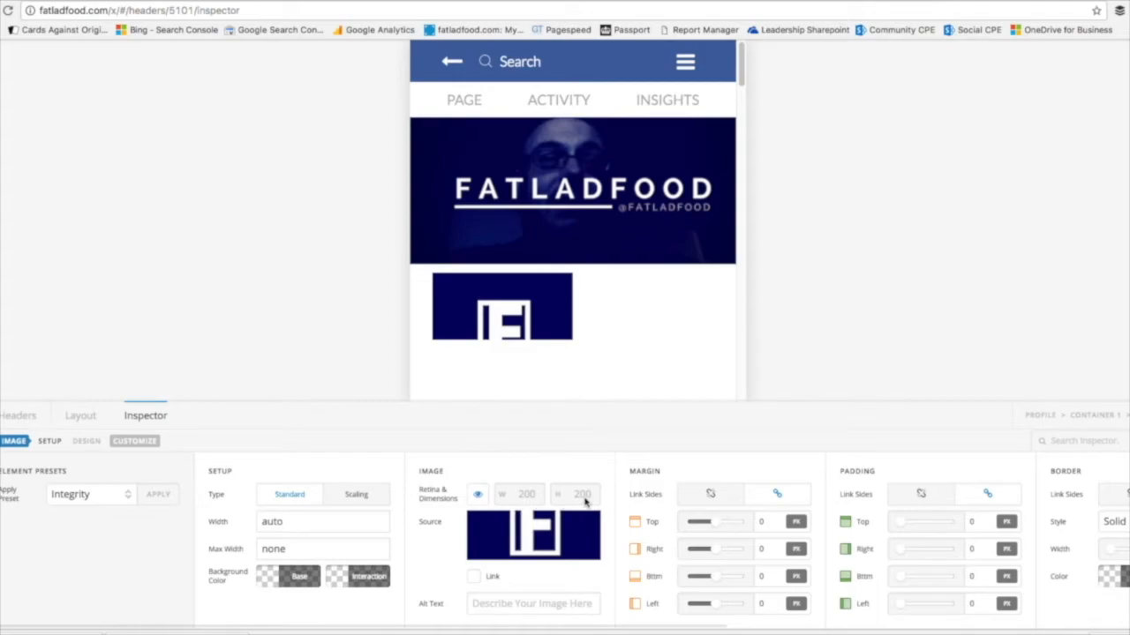
left_click(358, 496)
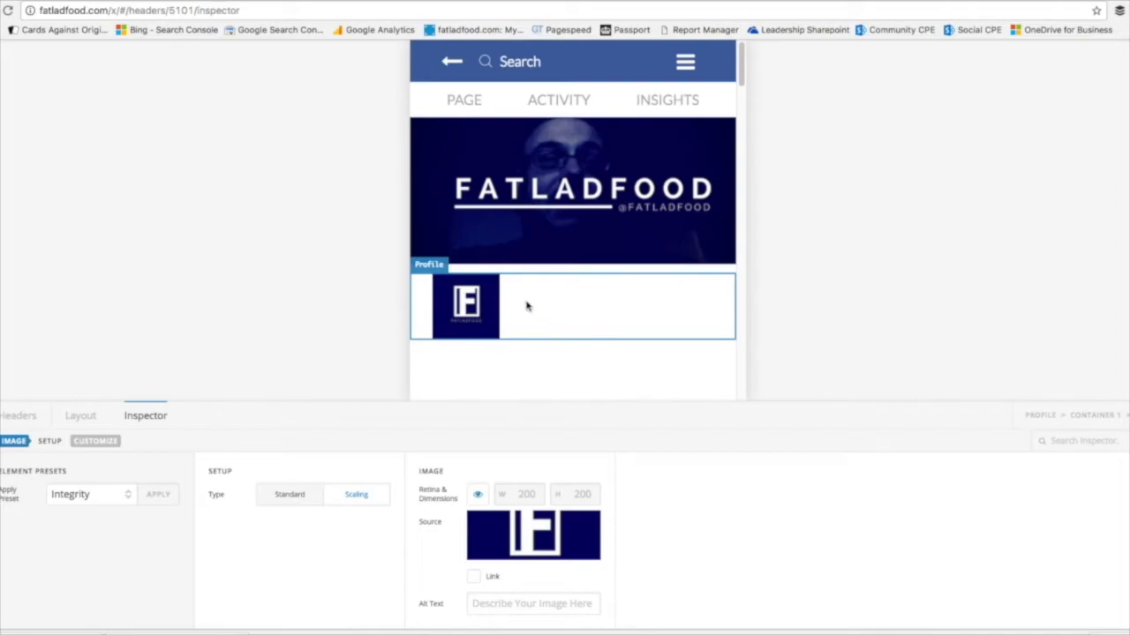
left_click(81, 417)
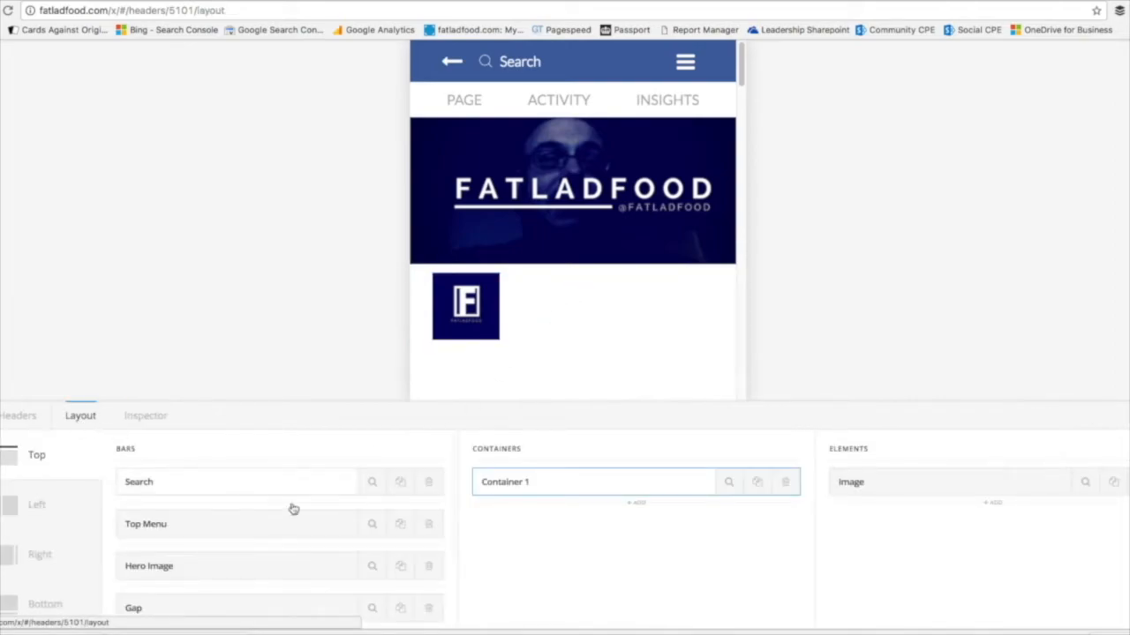
- Add a second container to the Profile bar and place a Text element in it
left_click(636, 503)
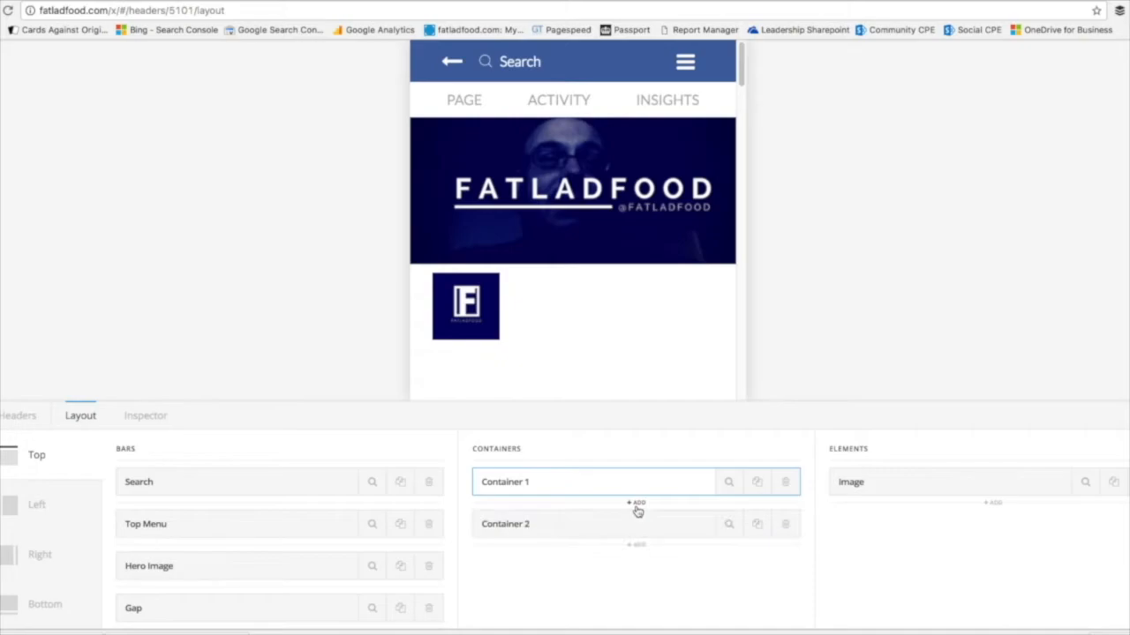
left_click(678, 533)
left_click(994, 522)
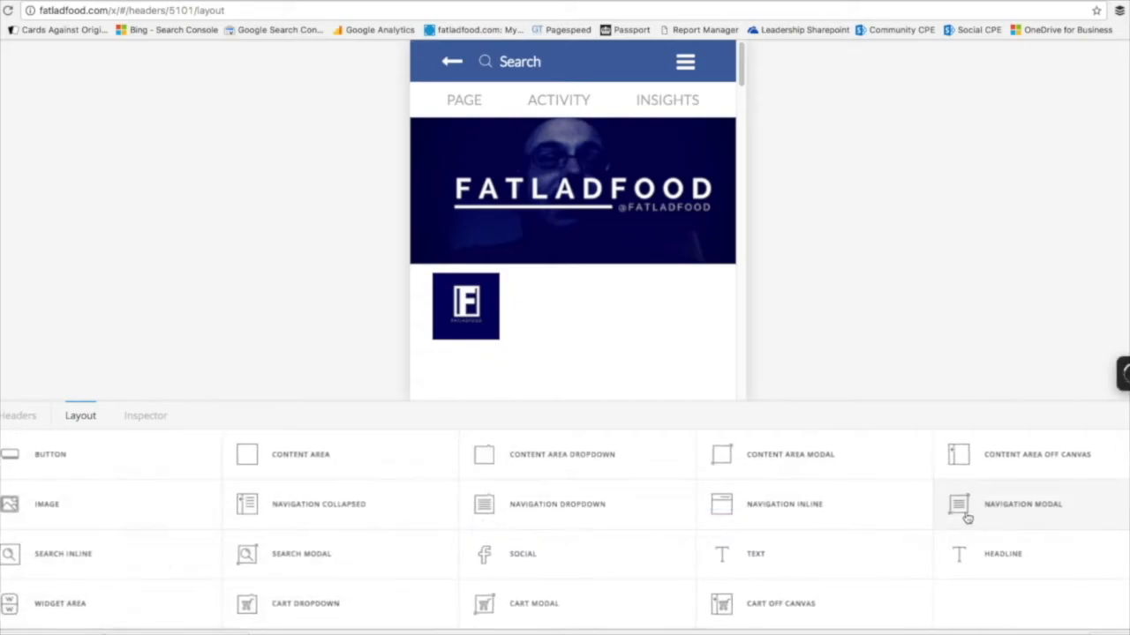
left_click(769, 561)
- Replace the placeholder content of Container 2's Text element with "Fatladfood"
left_click(1087, 482)
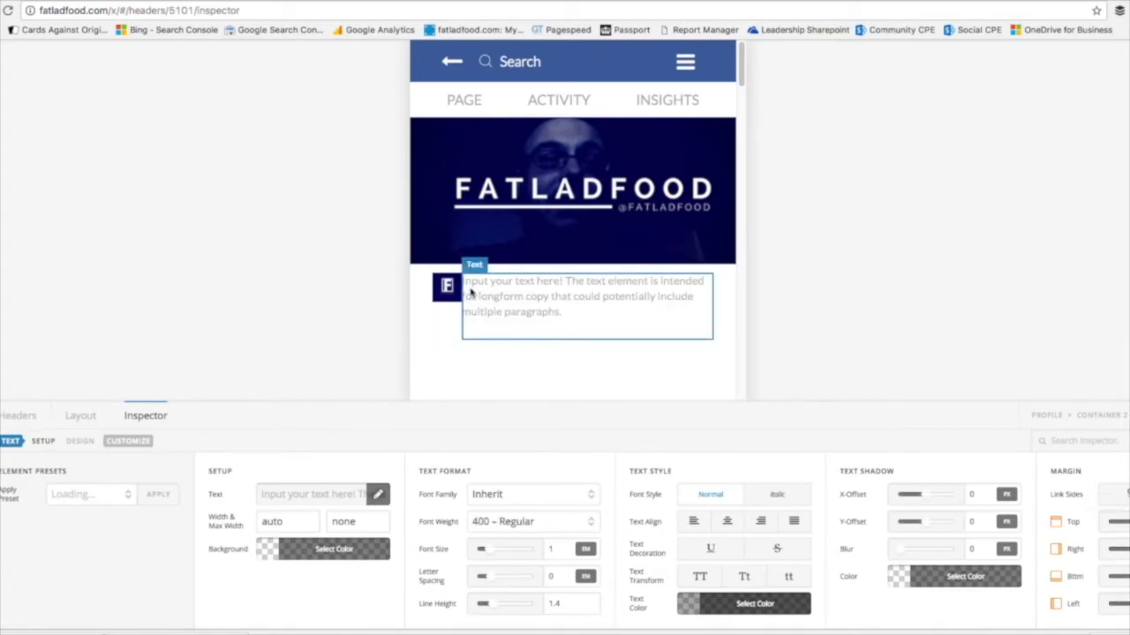
left_click(324, 501)
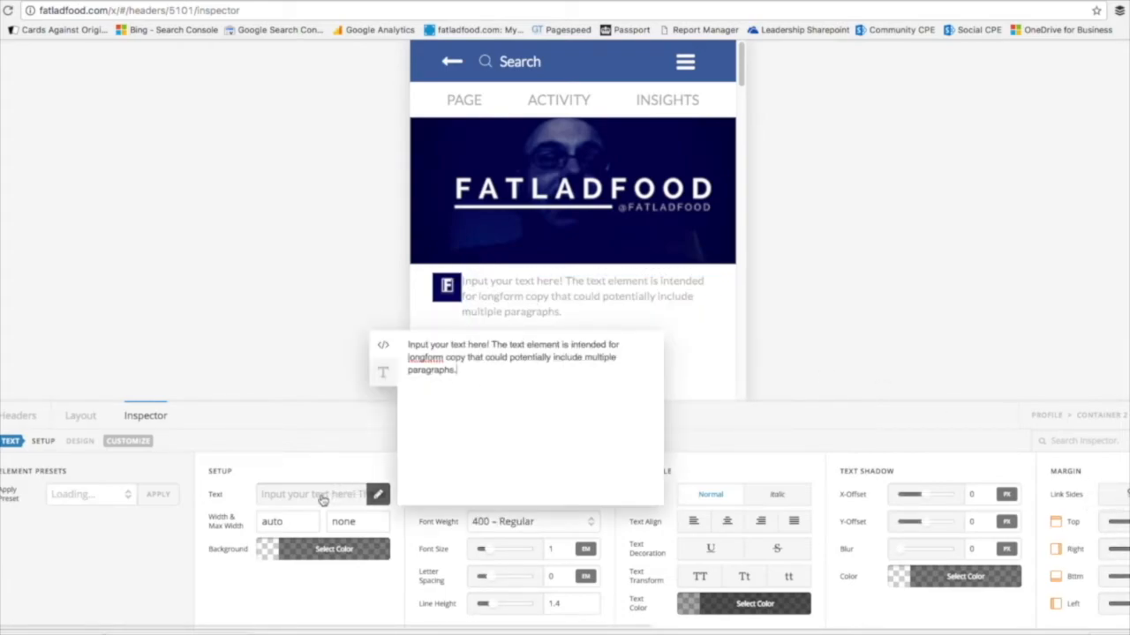
left_click(389, 378)
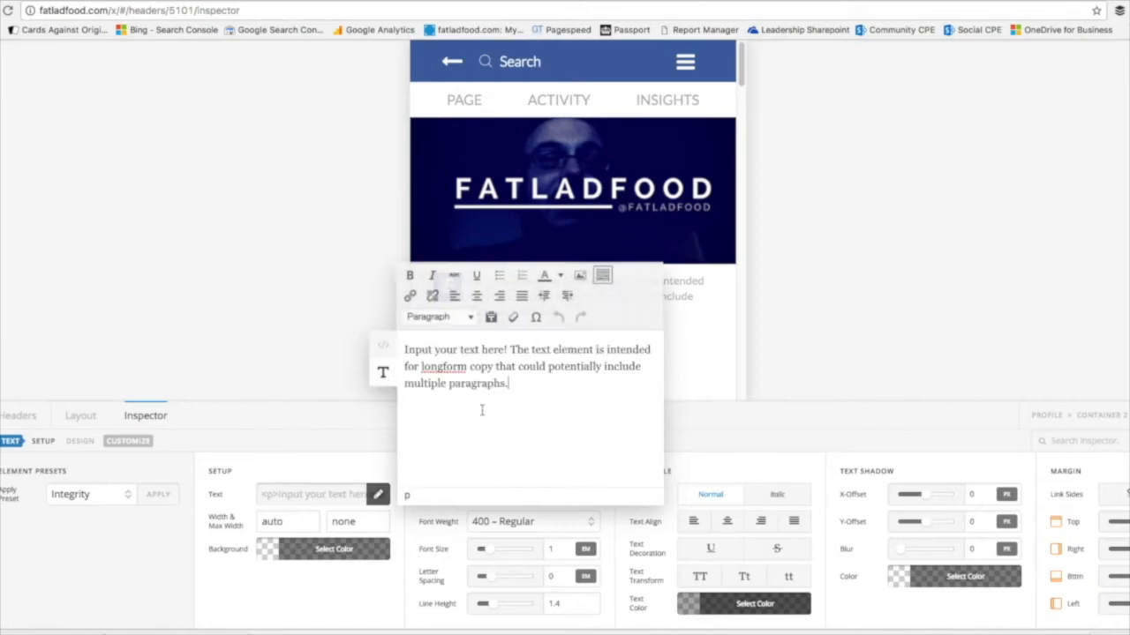
left_click_drag(530, 392, 397, 351)
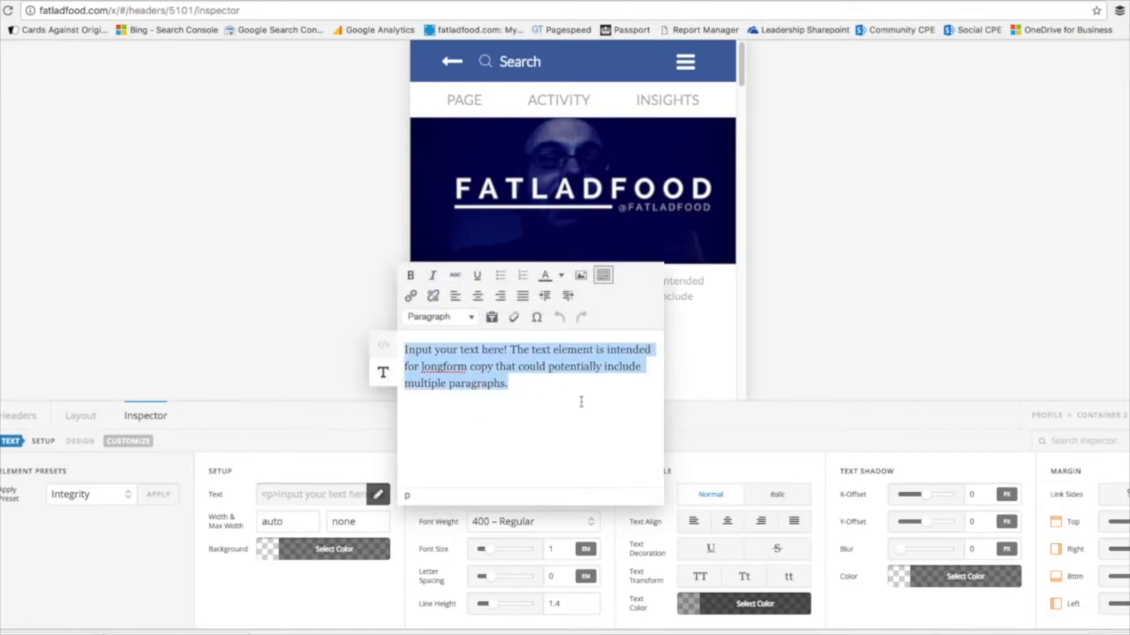
key("BackSpace")
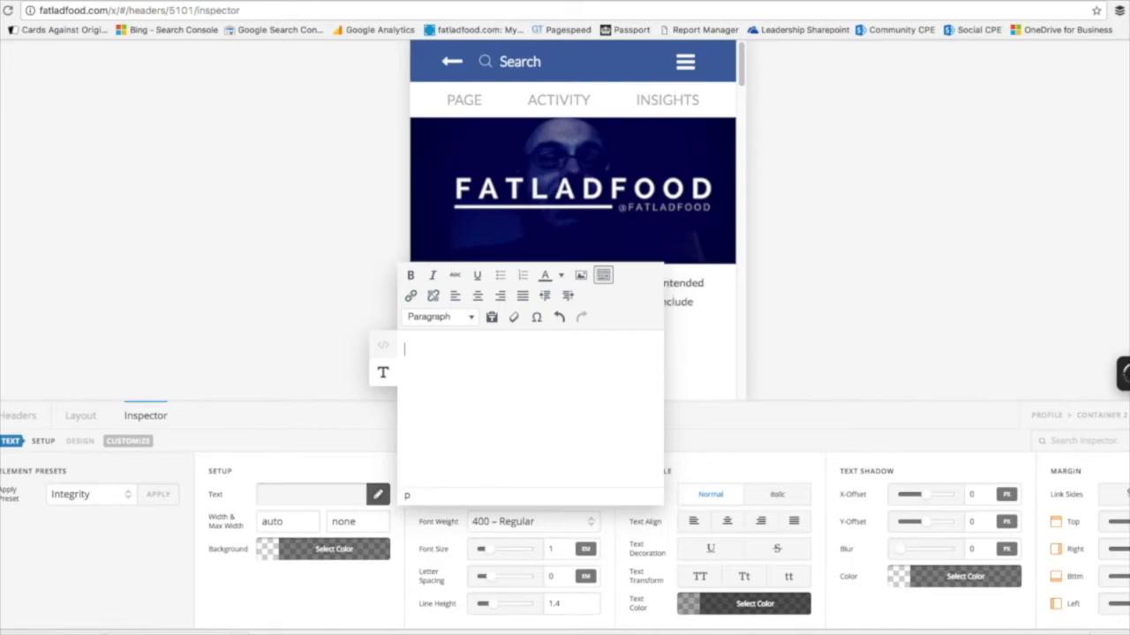
type("Fatladfood")
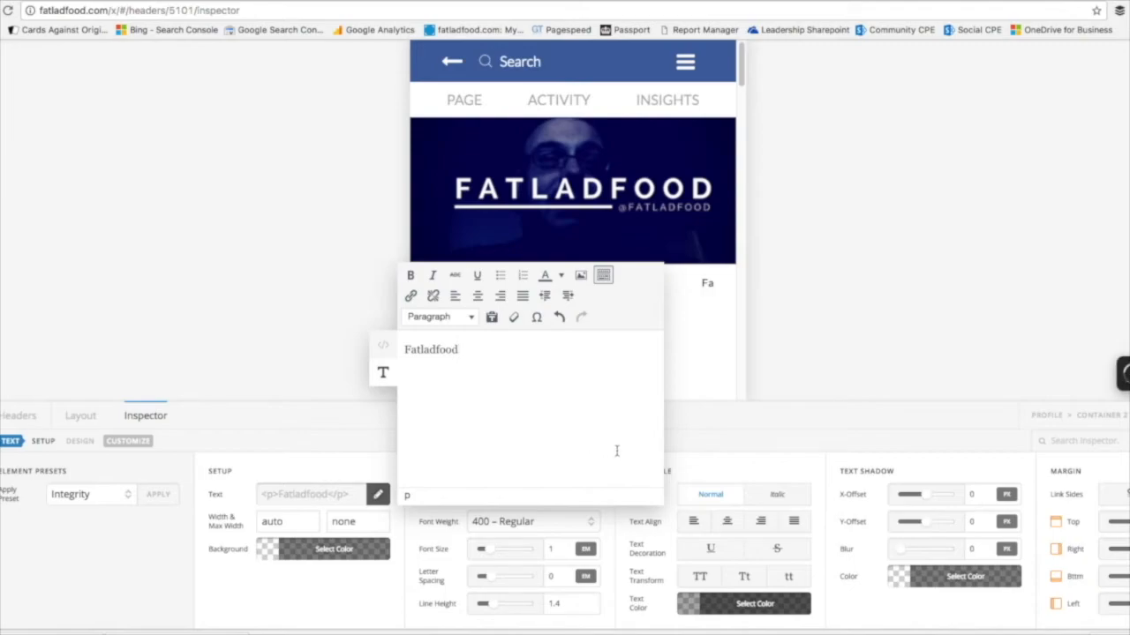
left_click(714, 473)
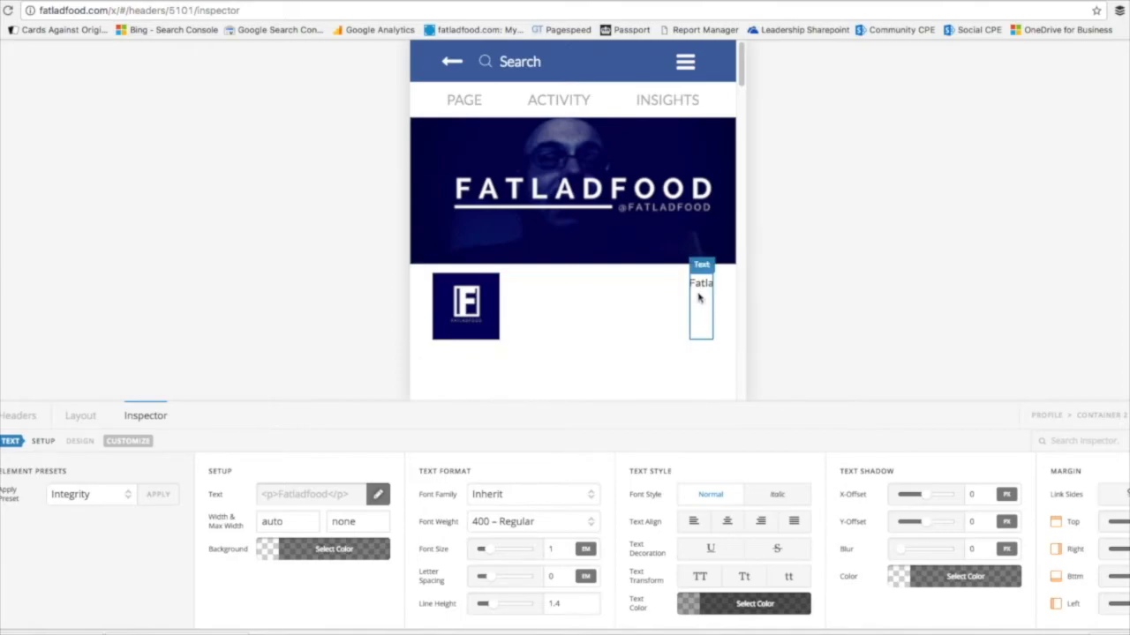
- Set the Profile bar's flex layout to Start both horizontally and vertically
left_click(572, 310)
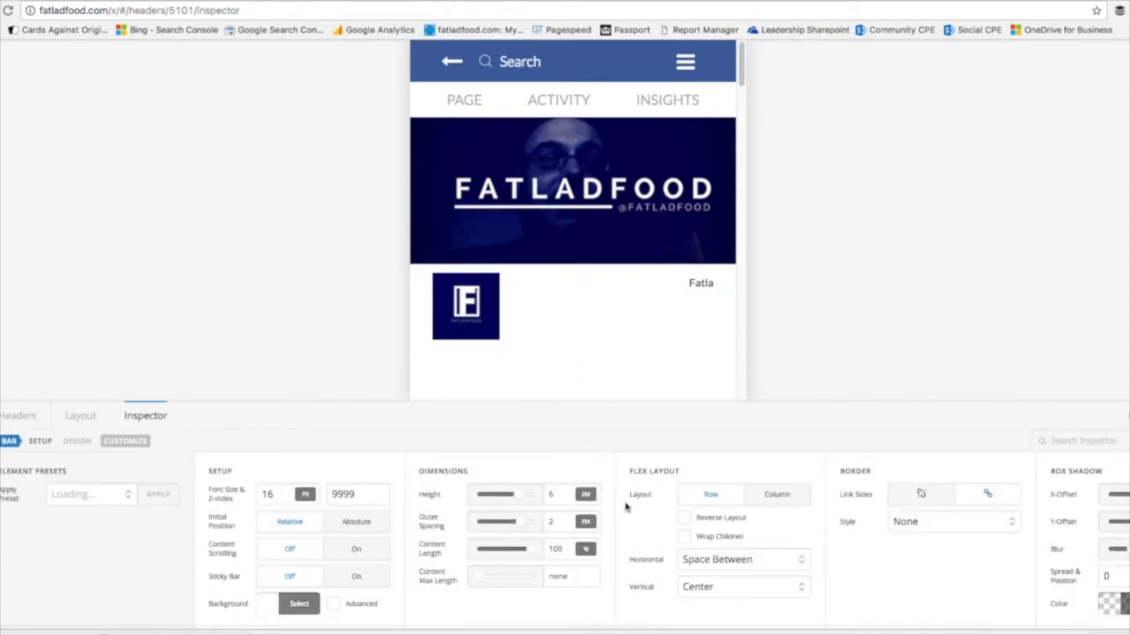
left_click(750, 561)
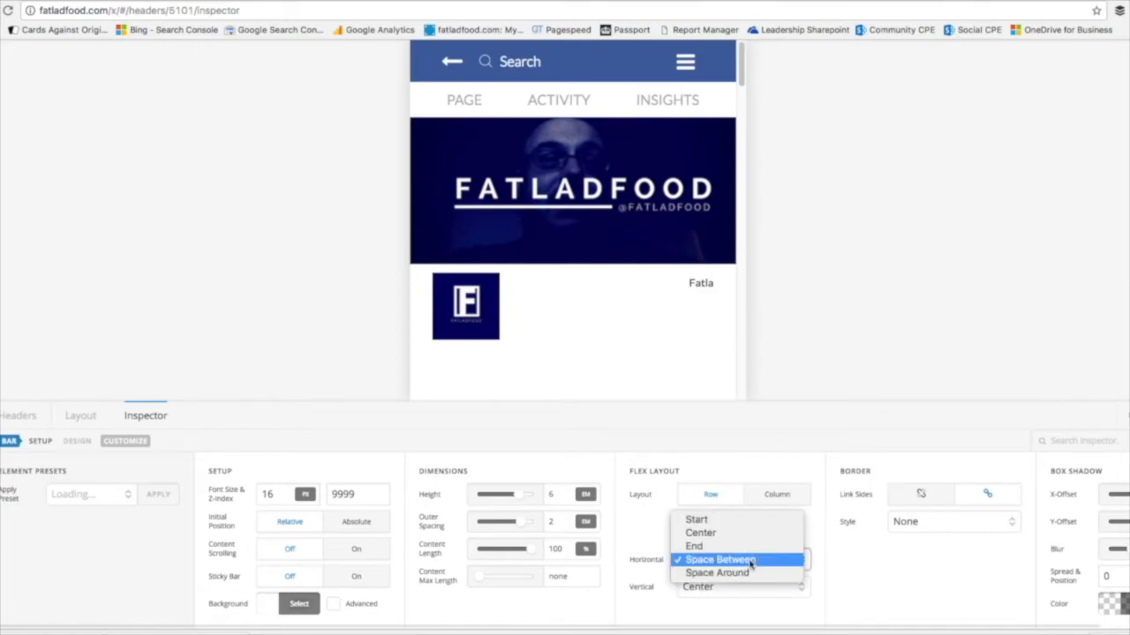
left_click(751, 520)
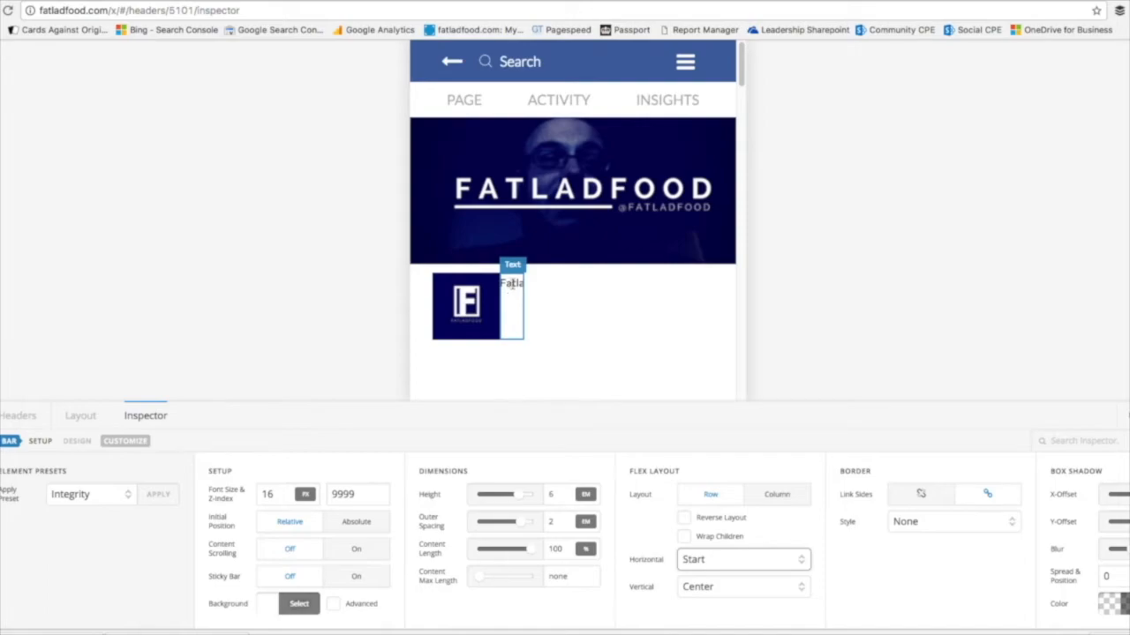
left_click(729, 587)
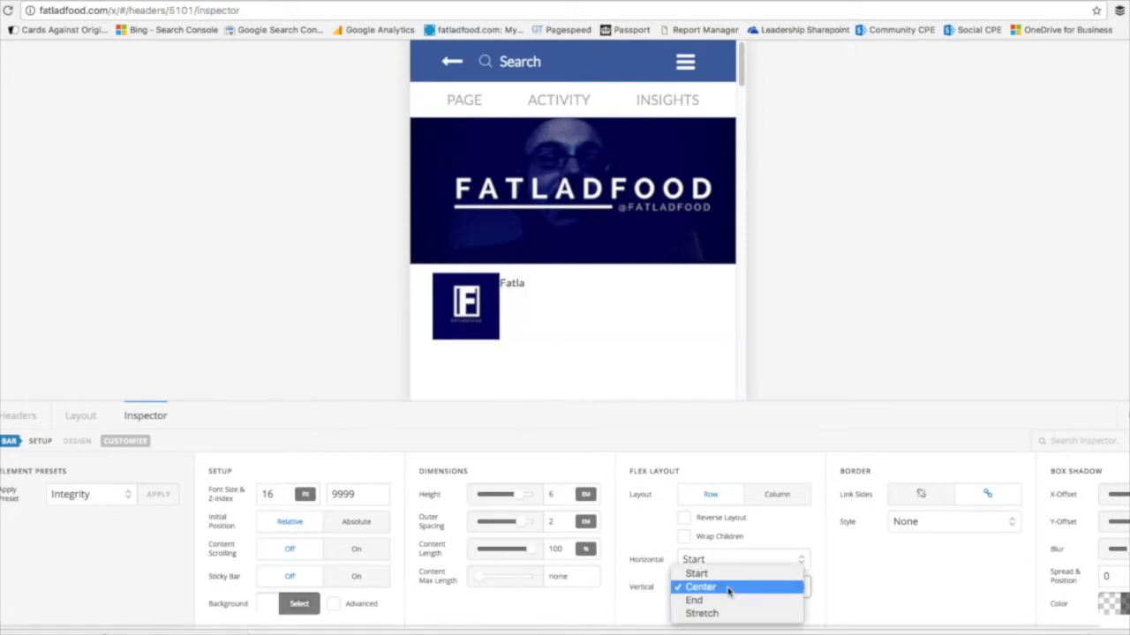
left_click(732, 574)
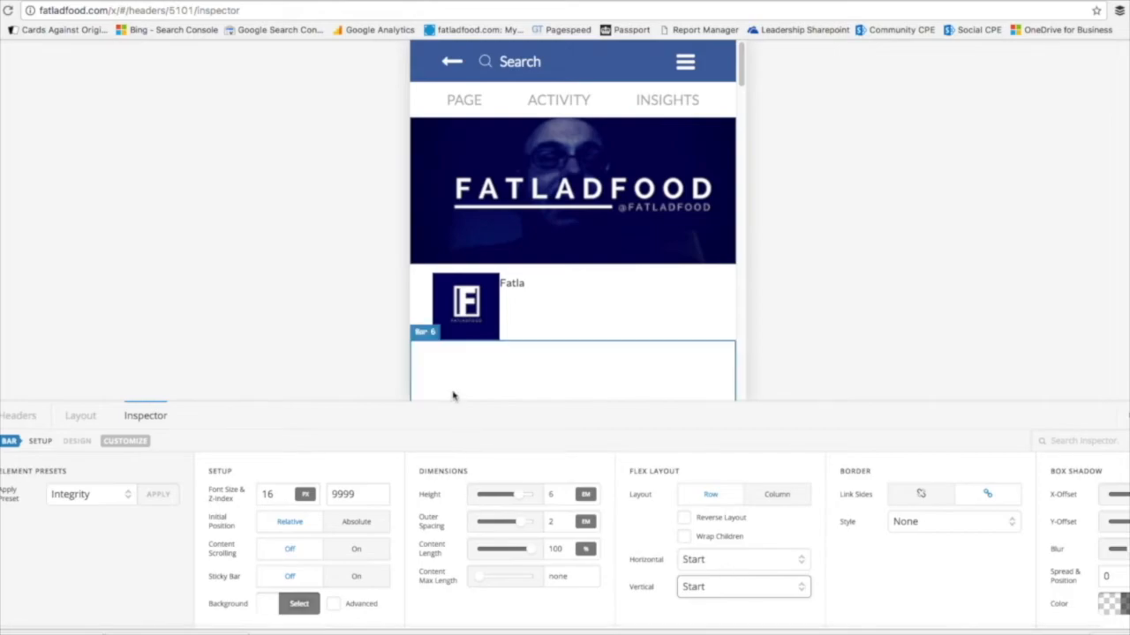
- Re-enter the final letter of the Fatladfood text in its HTML source to refresh the preview
left_click(514, 287)
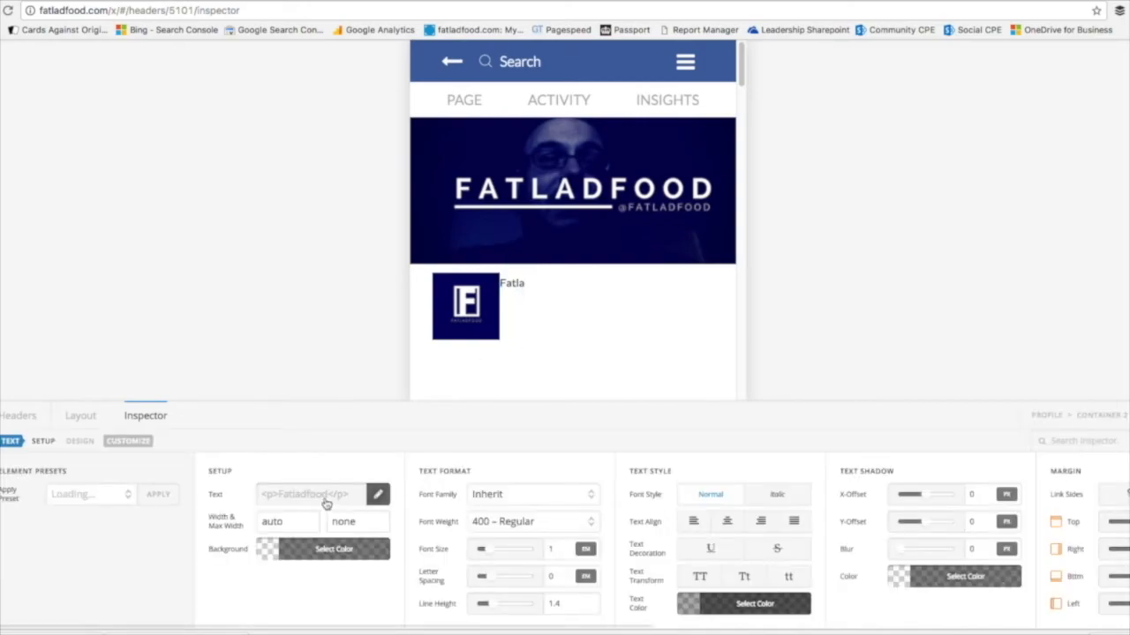
left_click(326, 503)
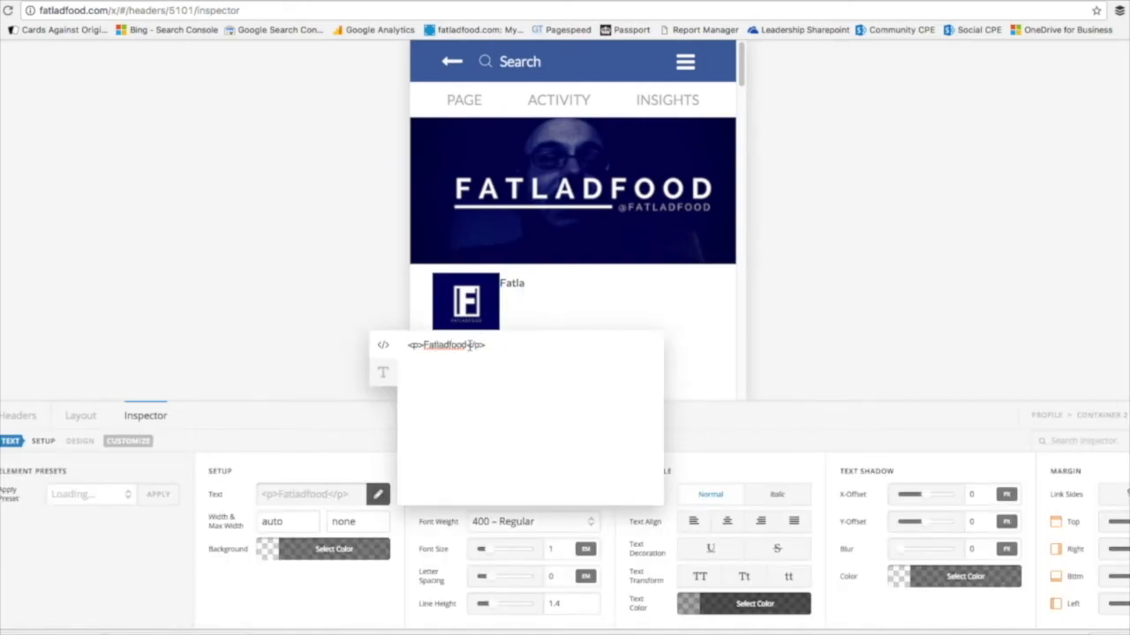
key("BackSpace")
type("d")
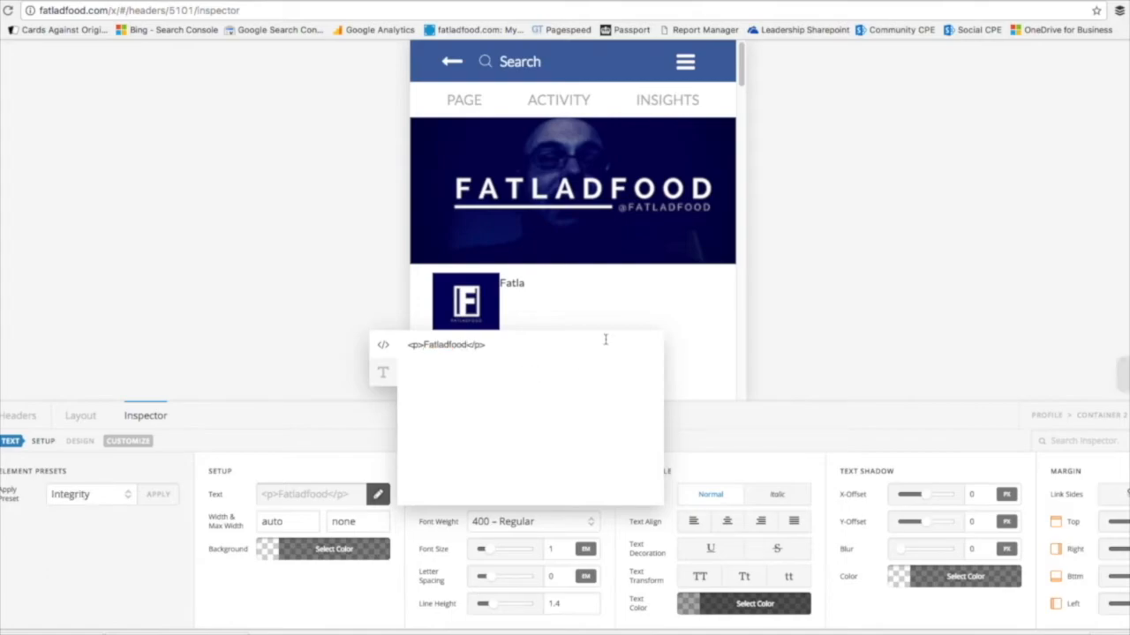
left_click(762, 431)
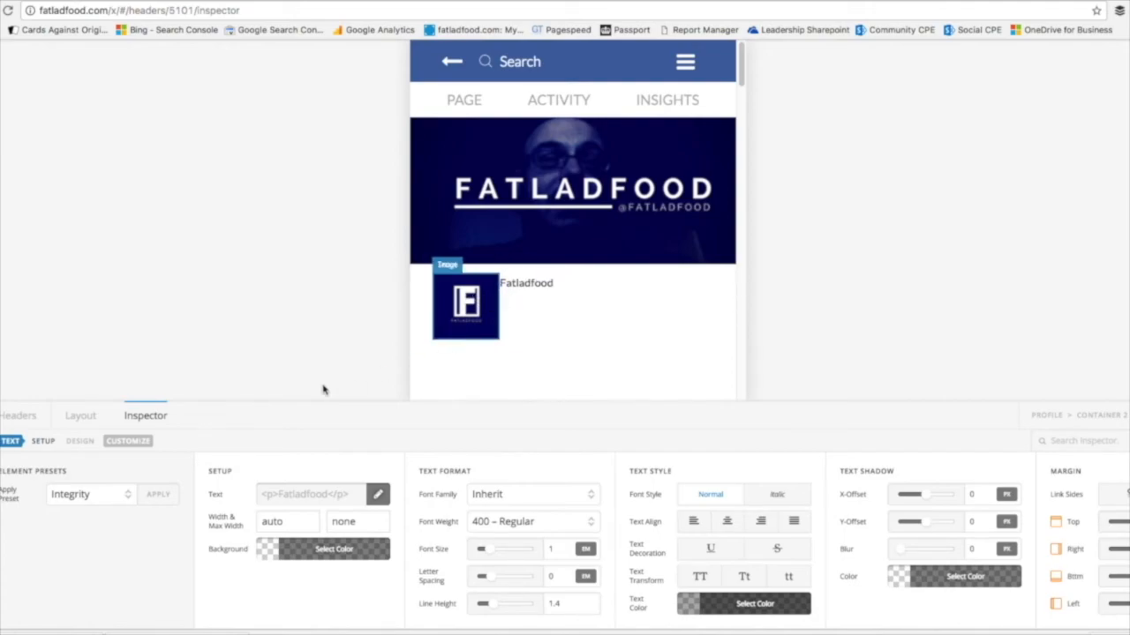
- Add a second Text element to Container 2 of the Profile bar
left_click(88, 417)
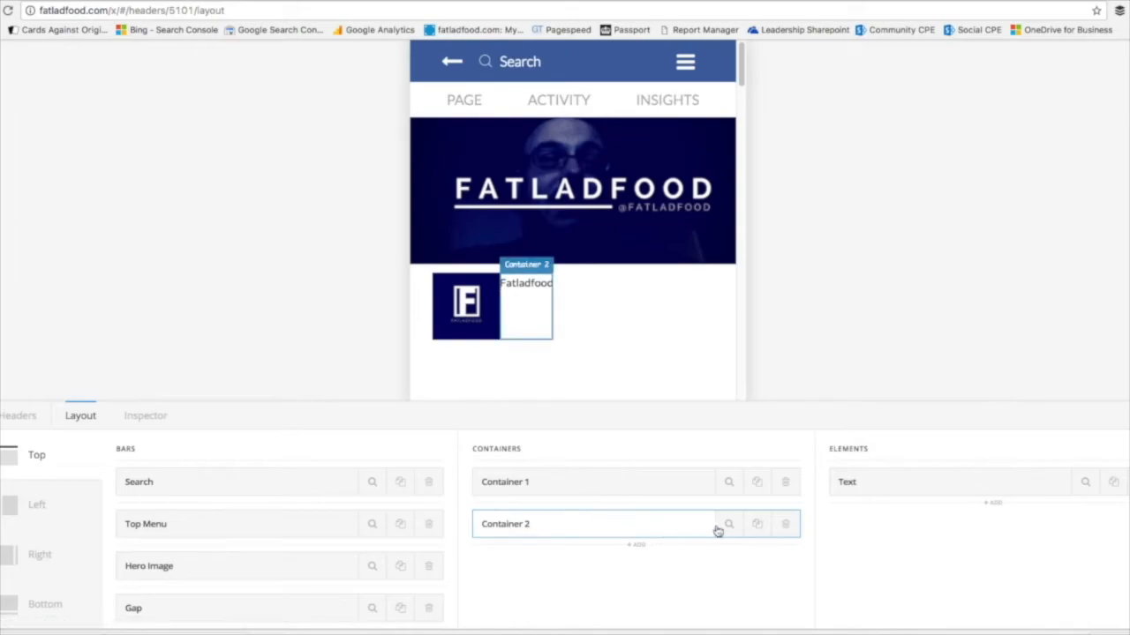
left_click(994, 503)
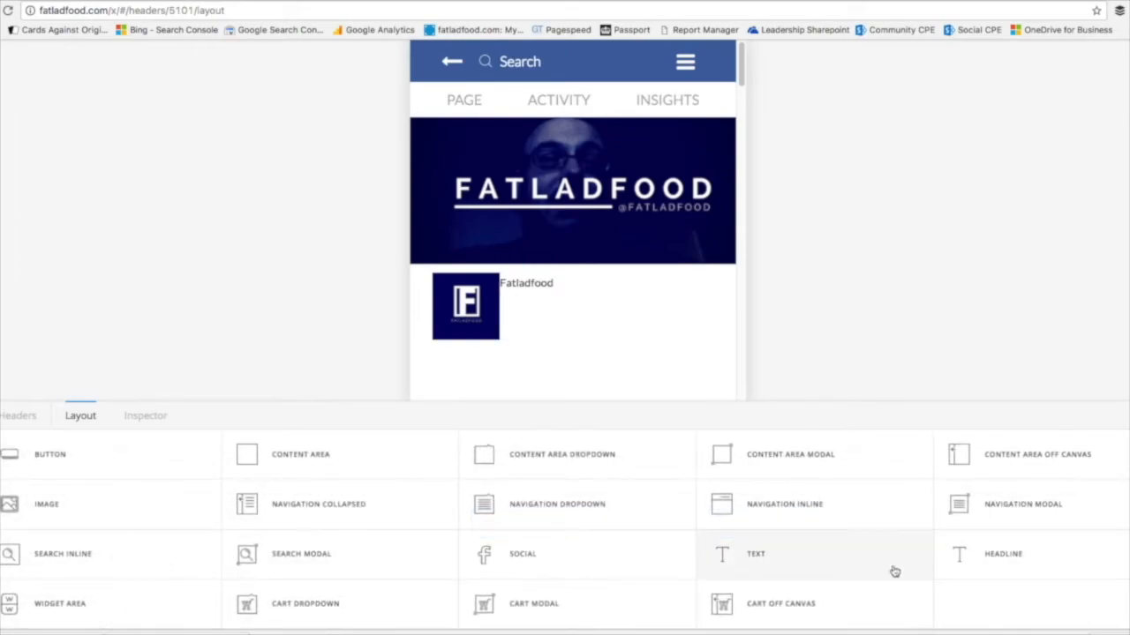
left_click(741, 563)
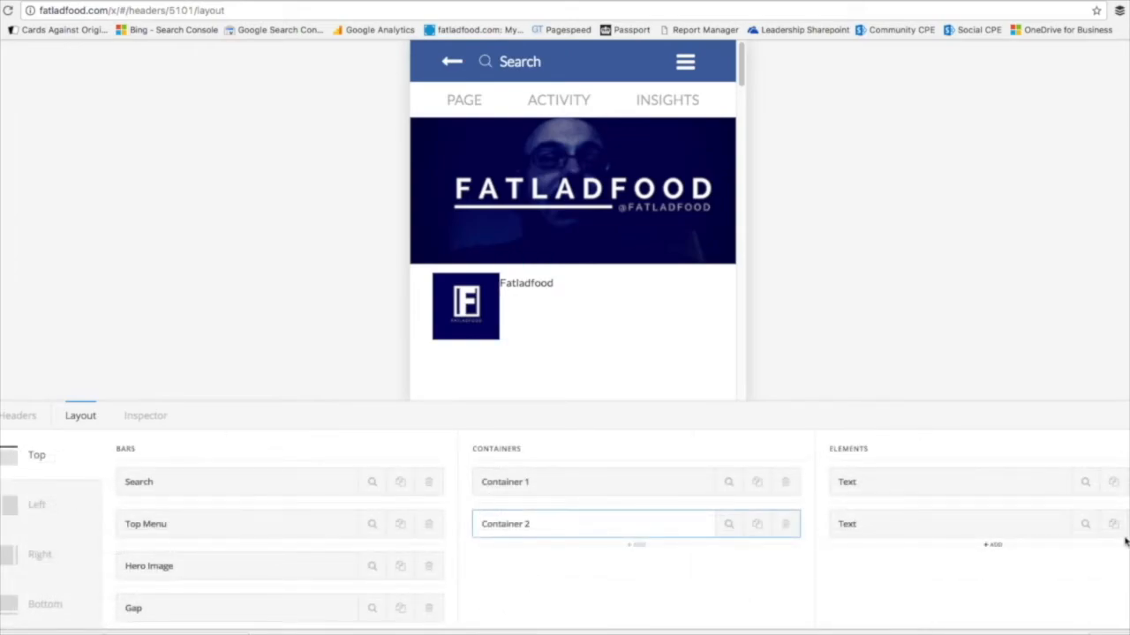
left_click(1086, 530)
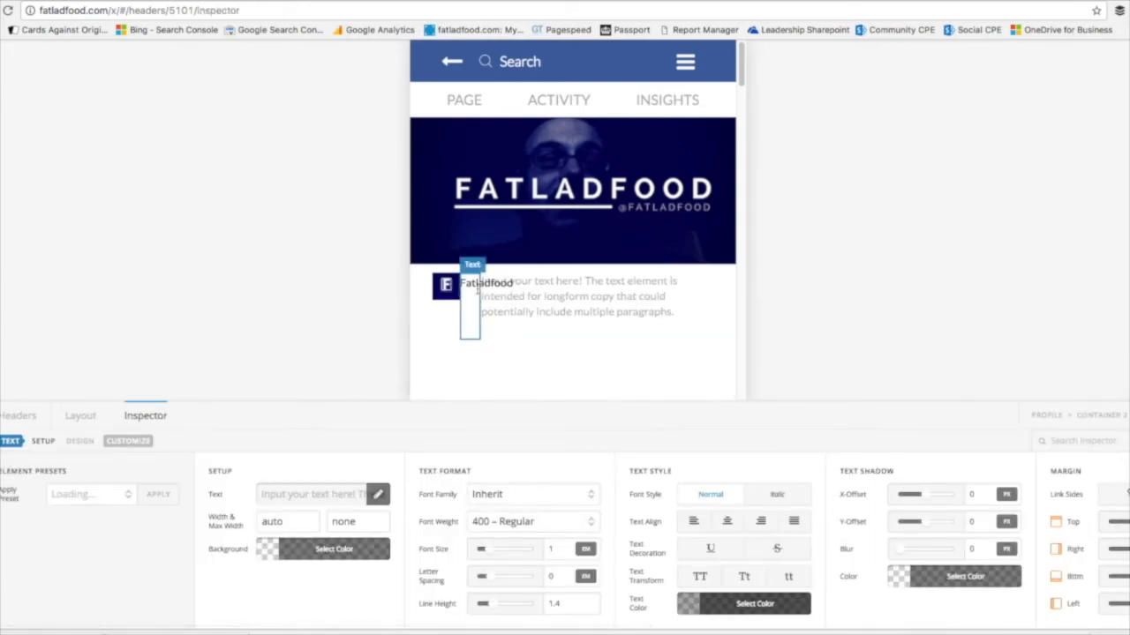
left_click(292, 499)
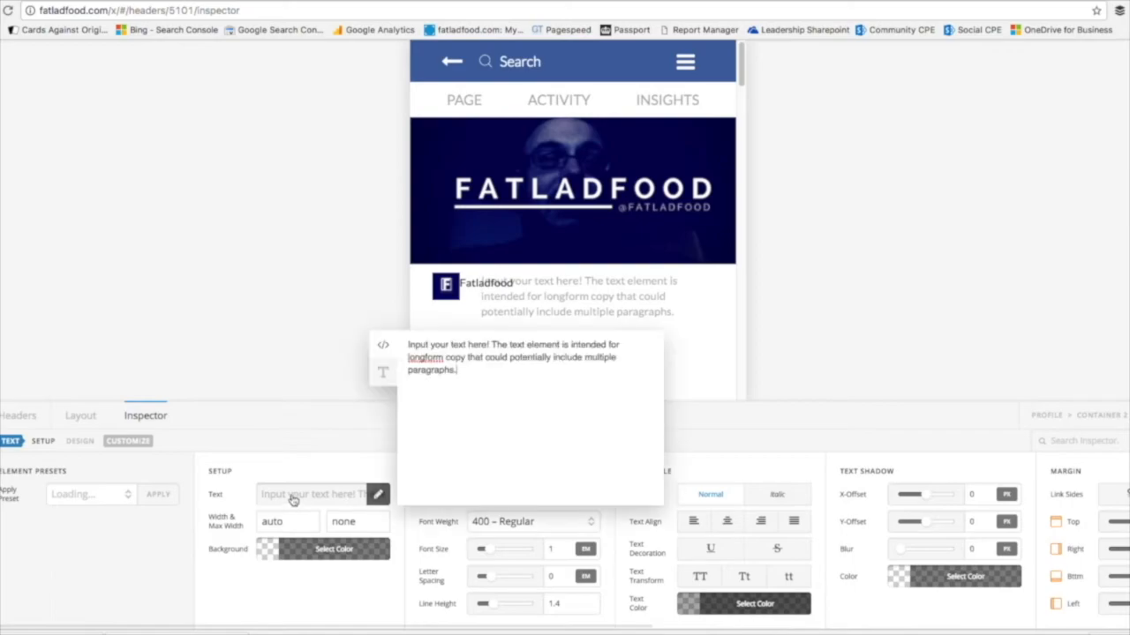
left_click_drag(468, 374, 388, 346)
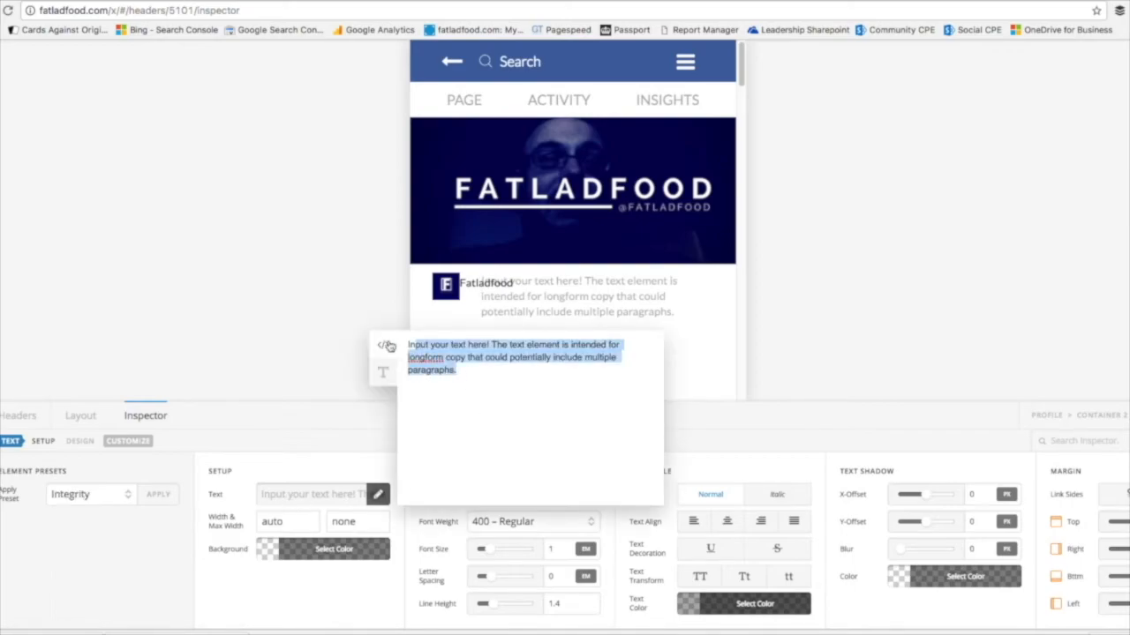
type("In@fatladfood")
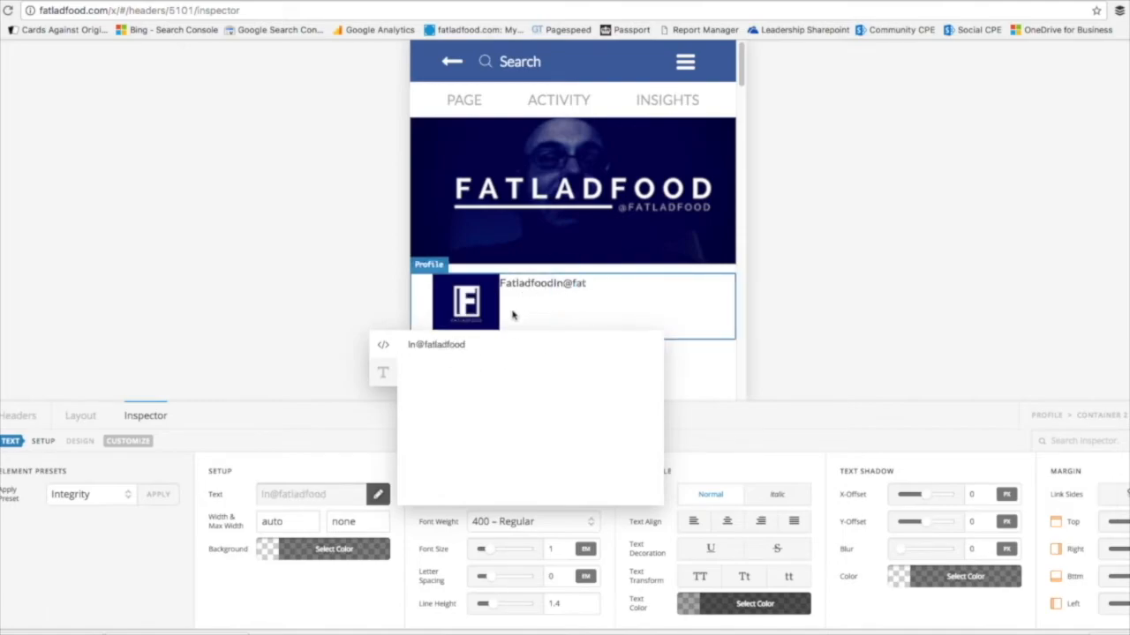
key("BackSpace")
key("BackSpace")
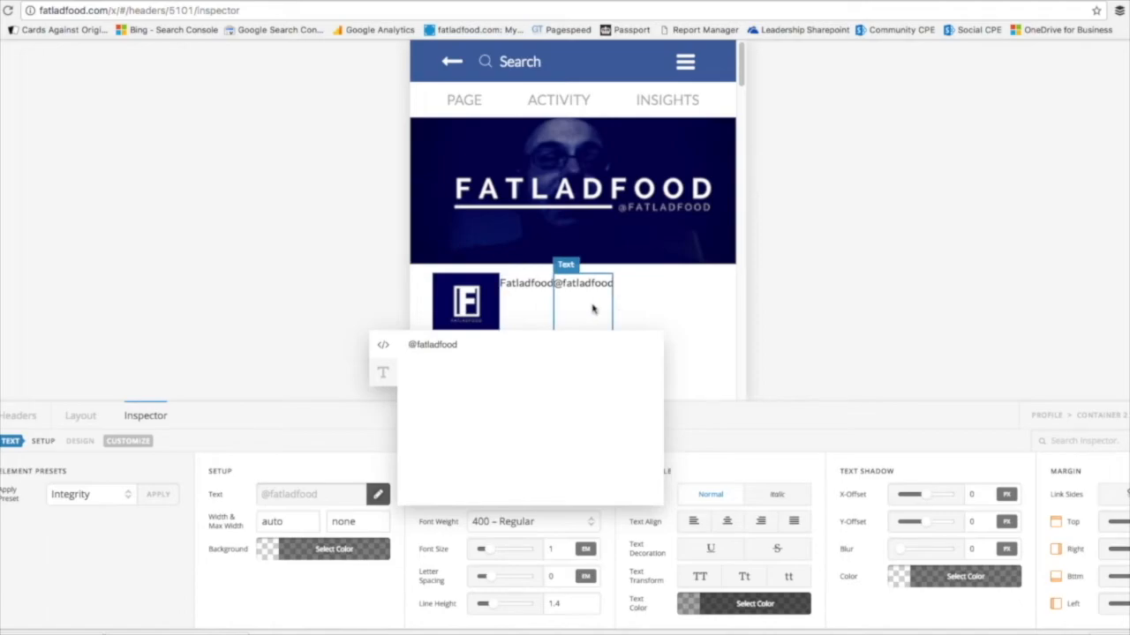
left_click(338, 293)
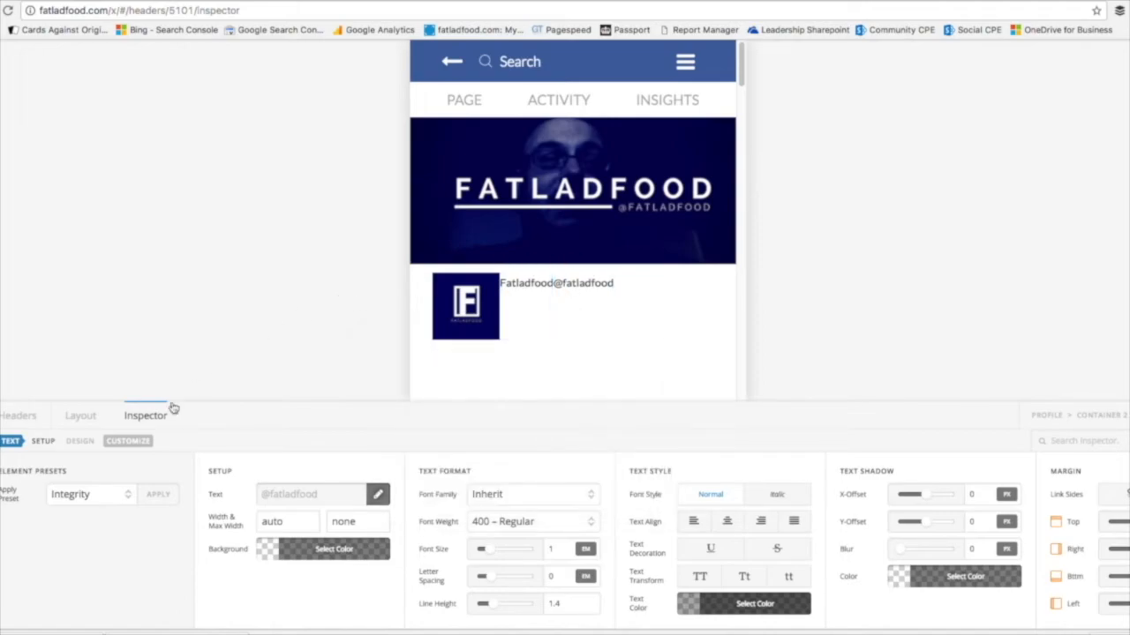
- Set Container 2's flex layout to Column, and give the logo's container a Row layout with 5 px margins on all sides
left_click(84, 422)
left_click(732, 531)
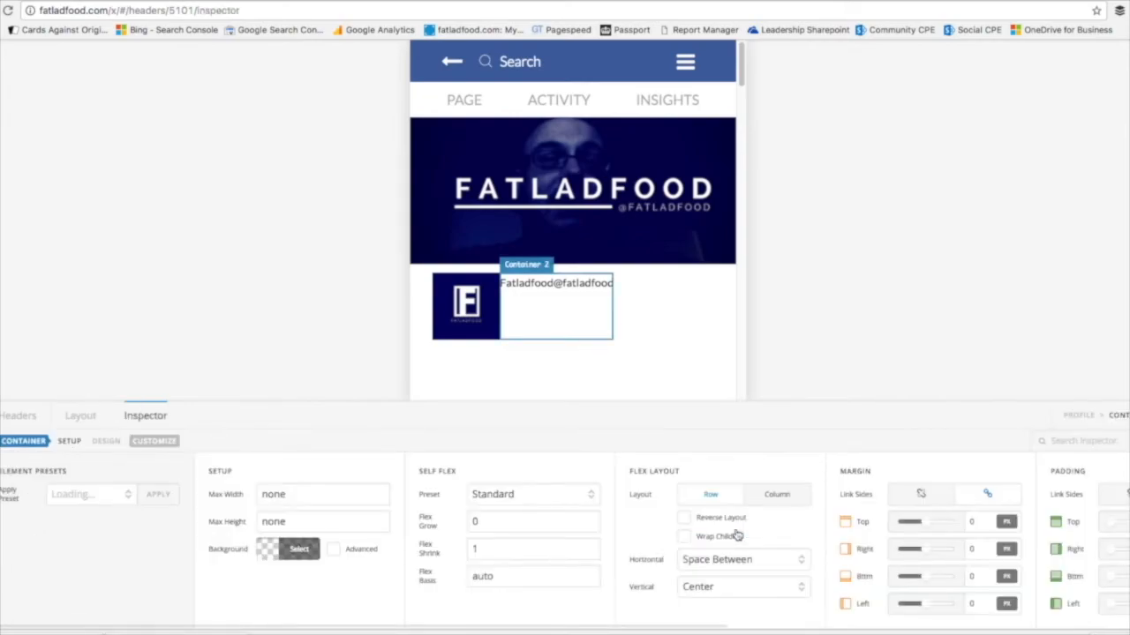
left_click(770, 501)
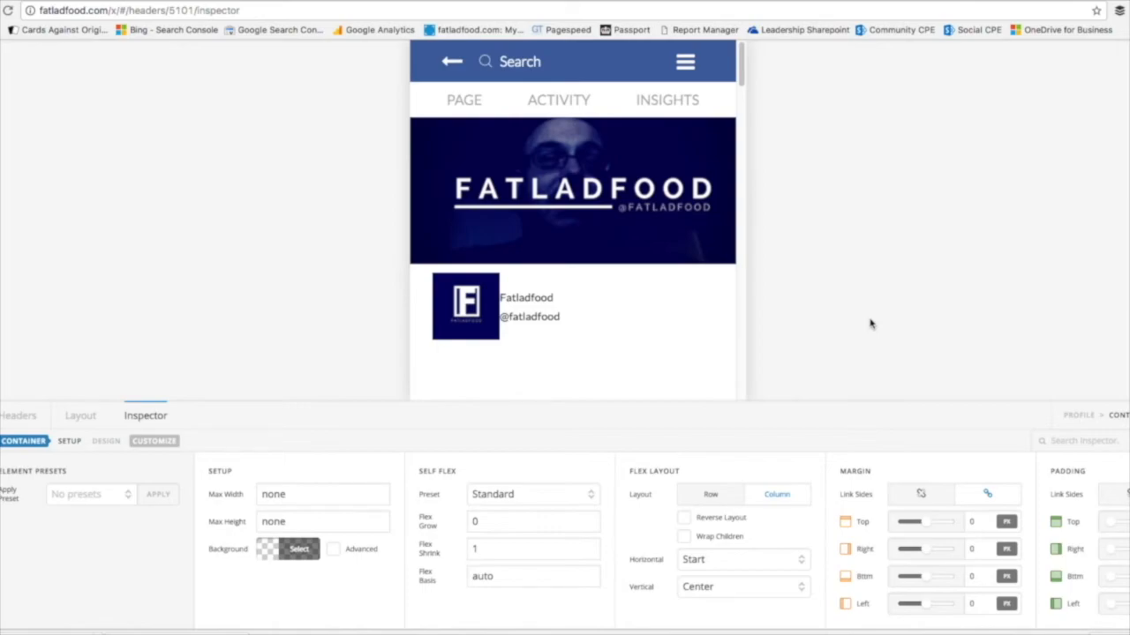
left_click(710, 498)
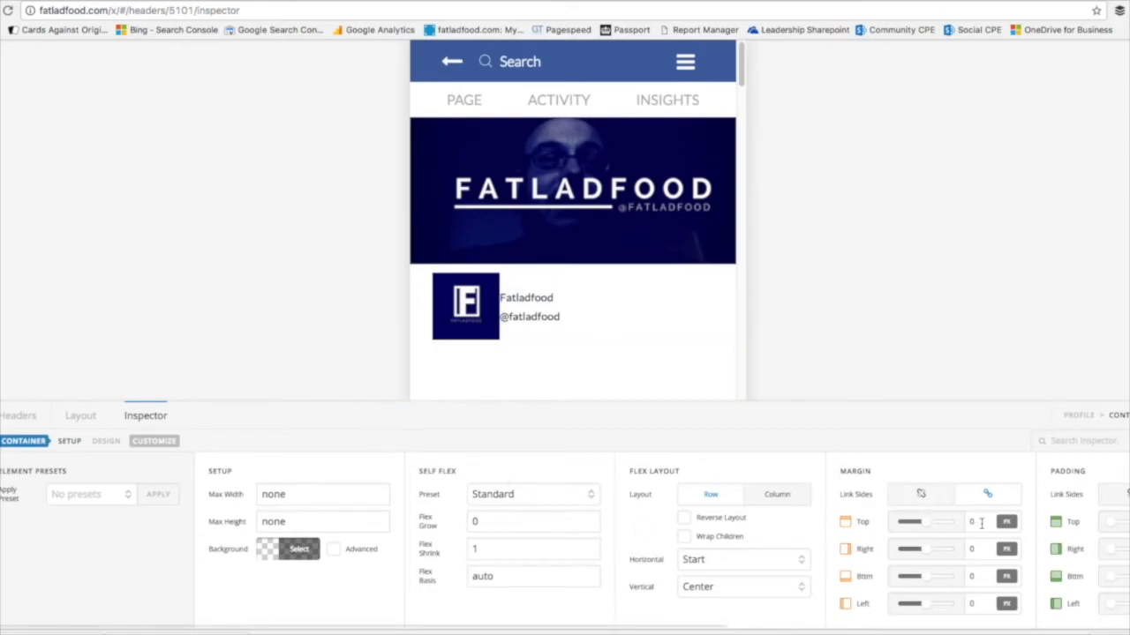
type("5")
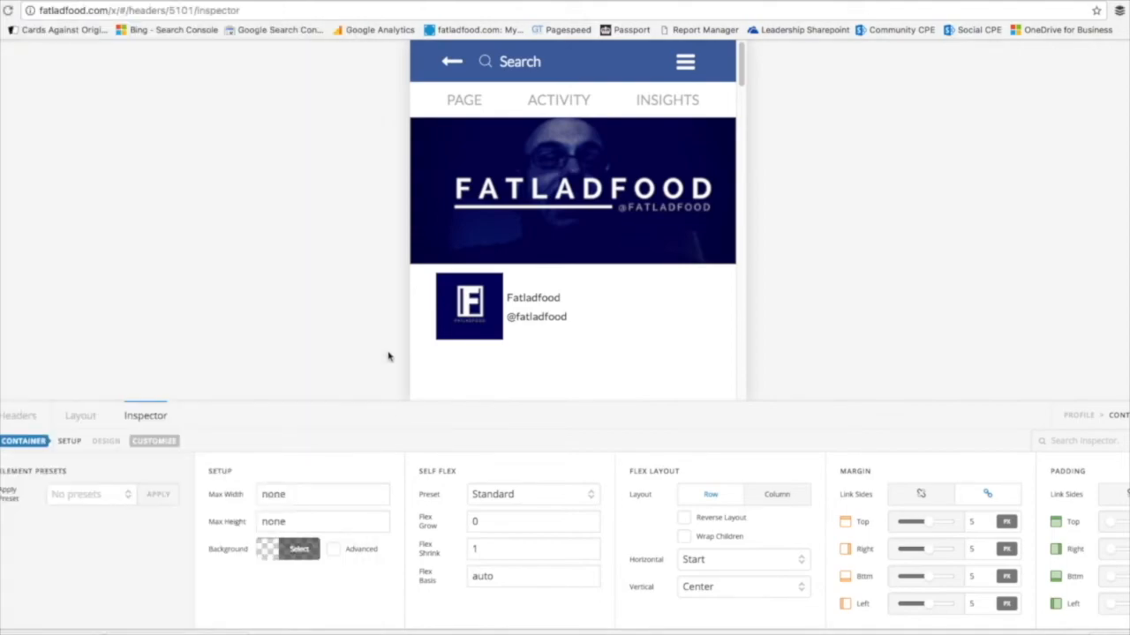
- Rename Bar 6 as Button and add a first container to it
left_click(80, 419)
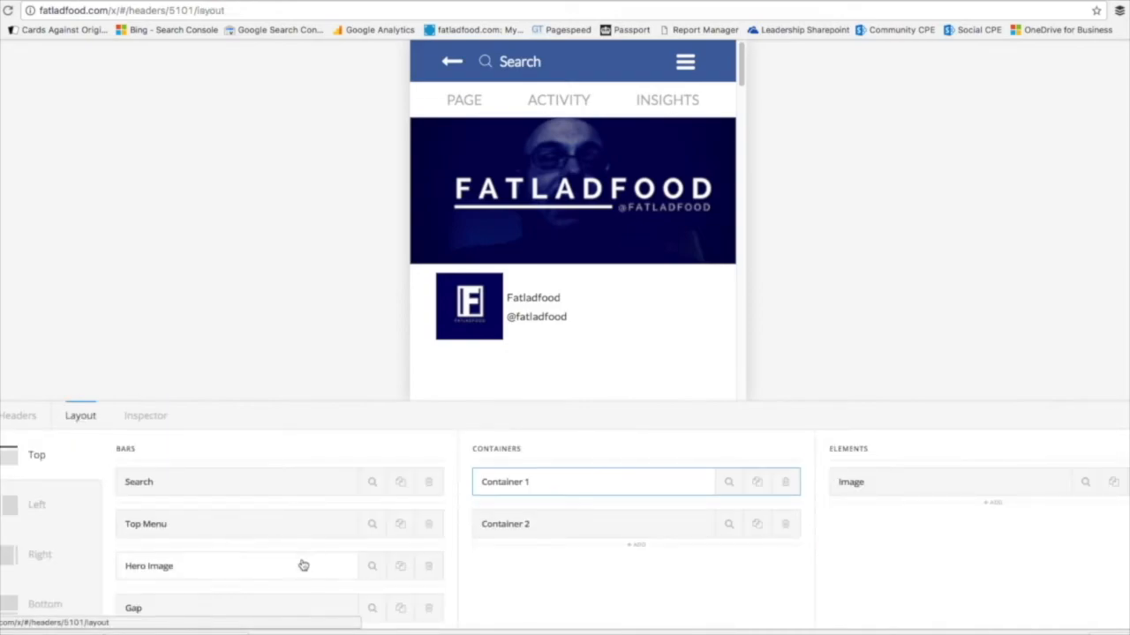
scroll(305, 565, "down", 2)
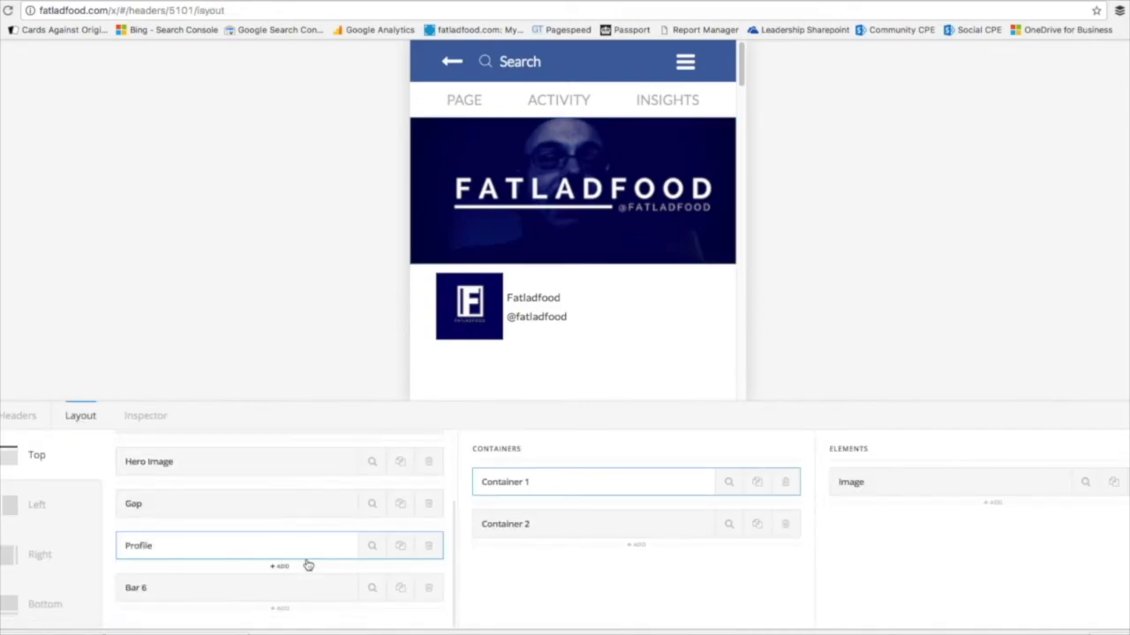
left_click(137, 591)
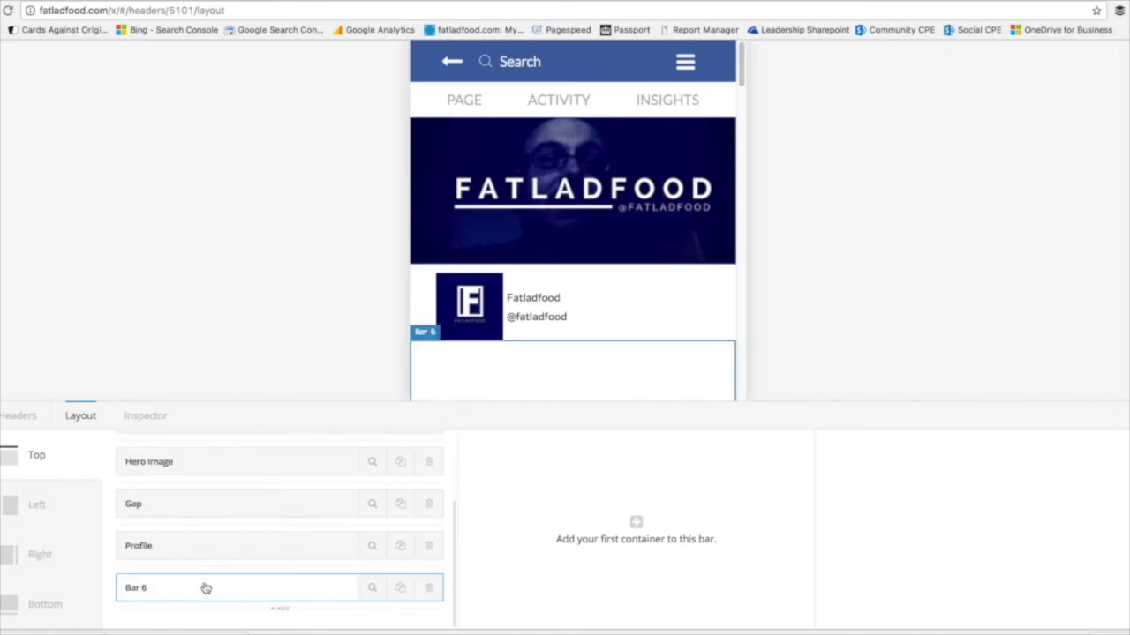
left_click(138, 589)
left_click(636, 524)
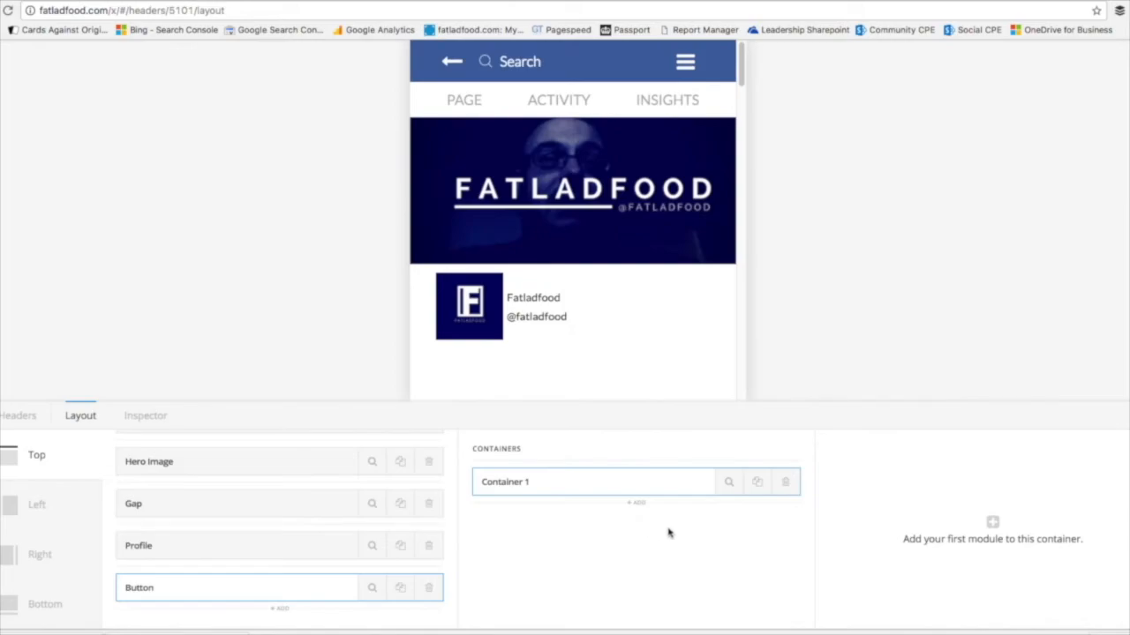
- Add a Button element to Container 1 of the Button bar and open its settings
left_click(990, 523)
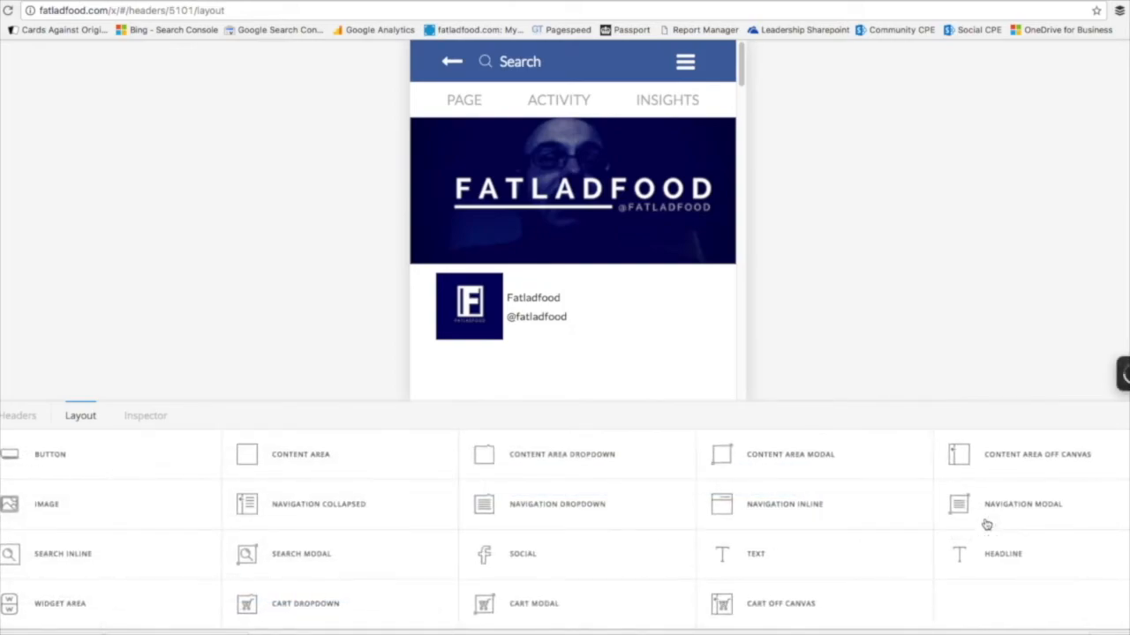
left_click(76, 460)
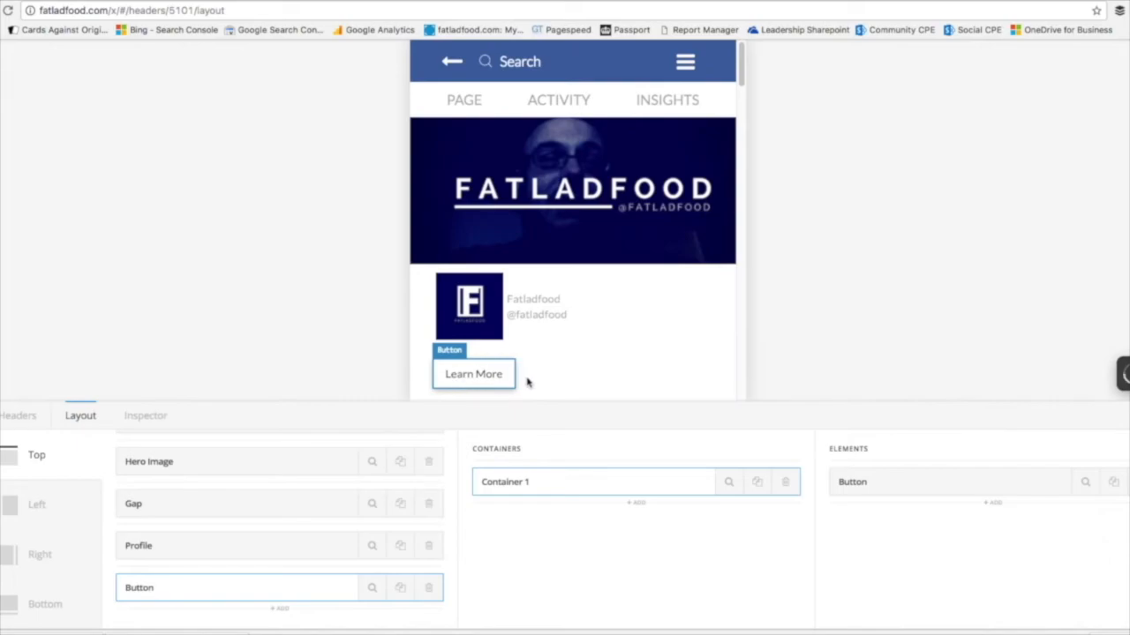
left_click(1086, 484)
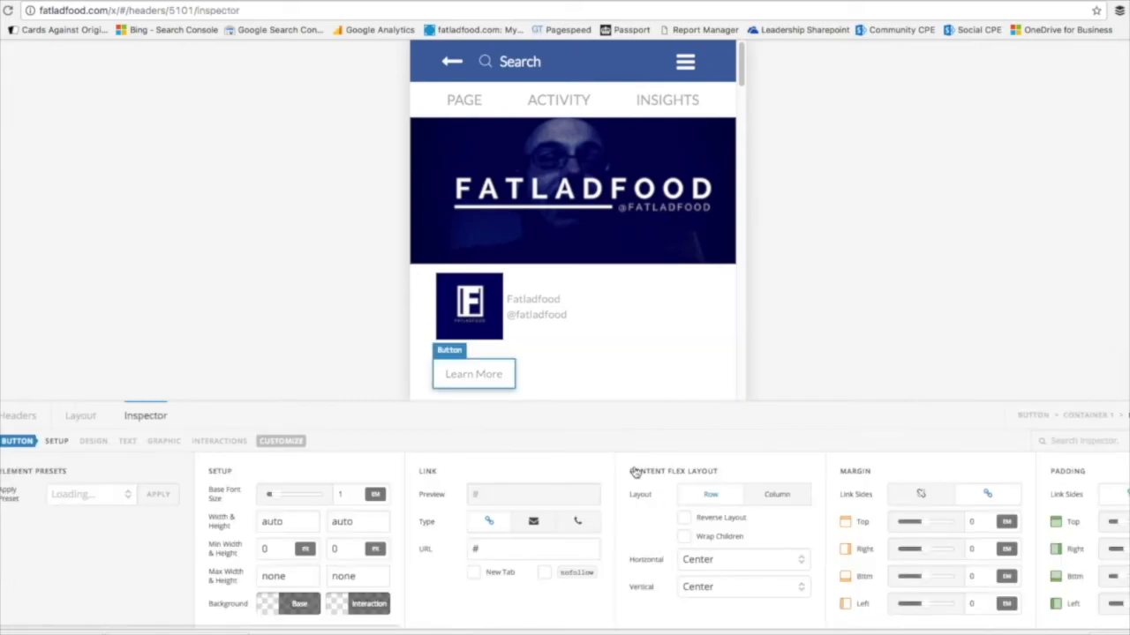
- Set the button's base and interaction background colors to the saved blue #3b5998
left_click(300, 604)
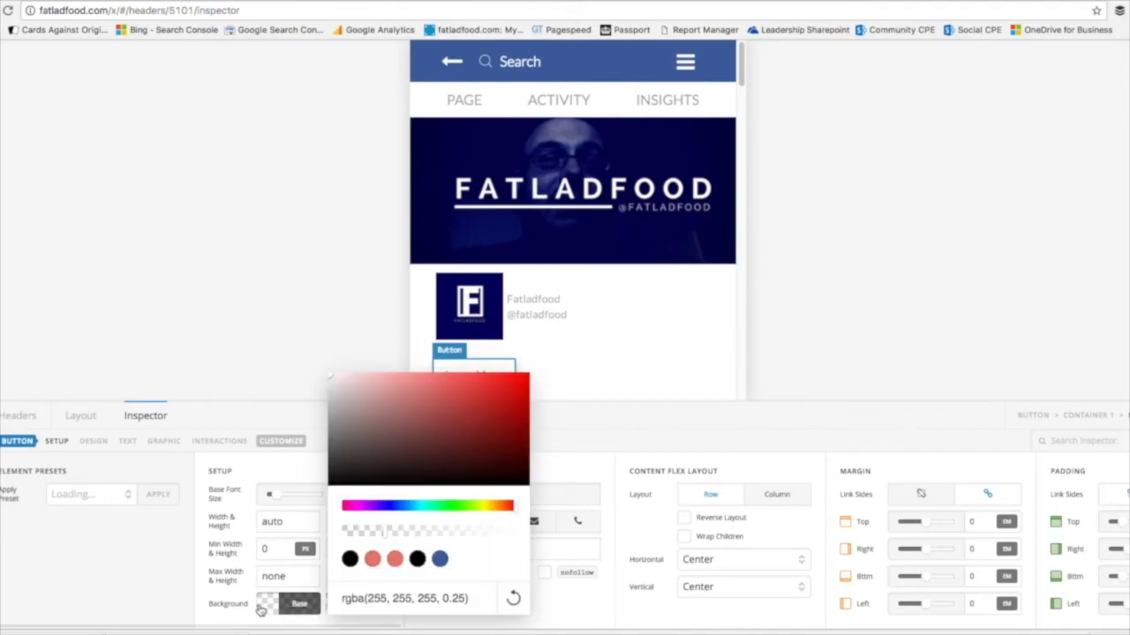
left_click(440, 559)
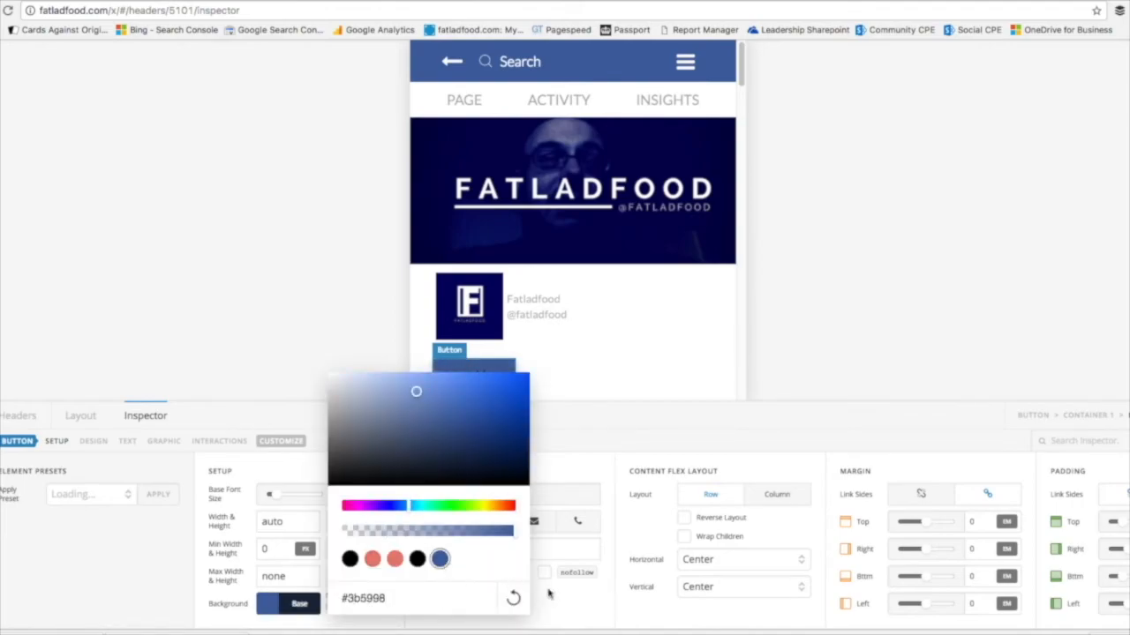
left_click(564, 609)
left_click(357, 604)
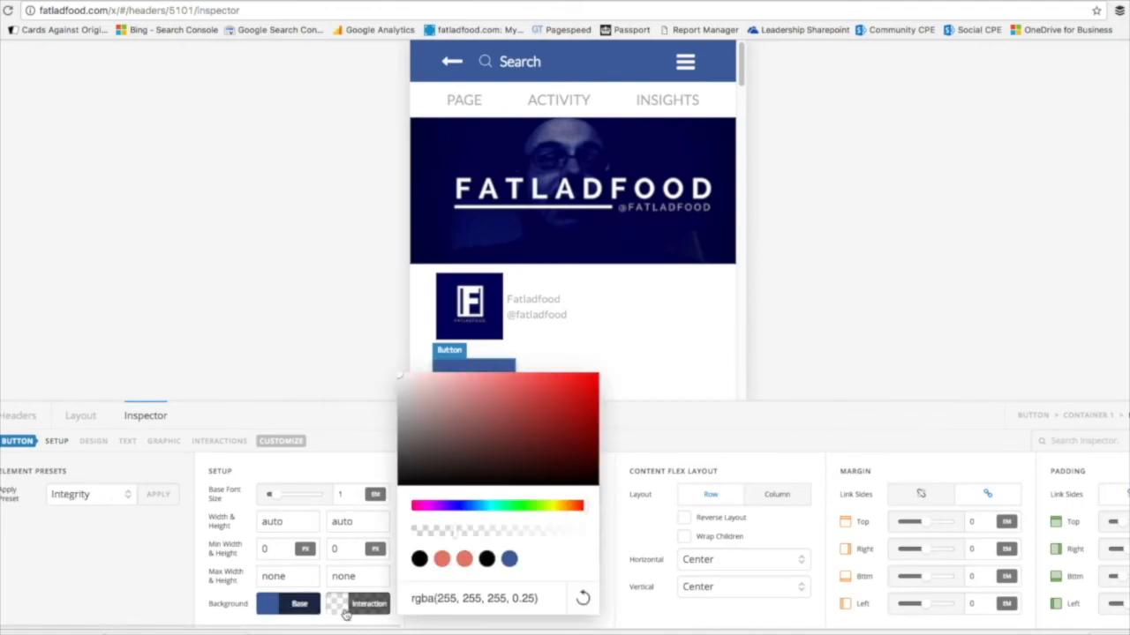
left_click(509, 559)
left_click(644, 614)
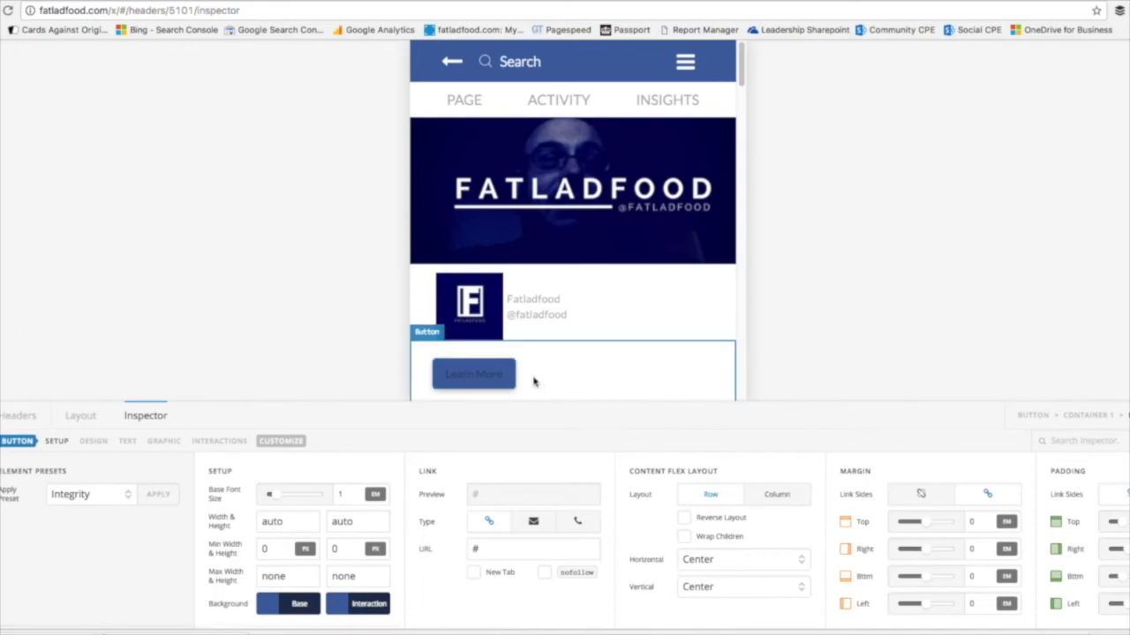
- Set the button's primary text base and interaction colors to opaque white, rgb(255, 255, 255)
left_click(125, 444)
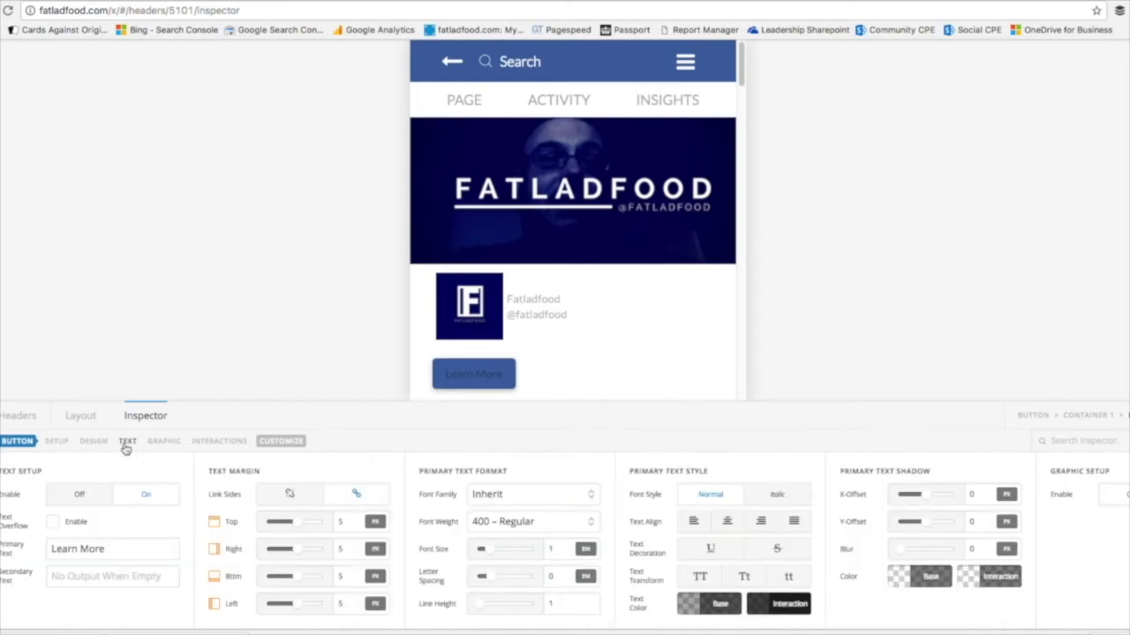
left_click(688, 606)
left_click_drag(814, 536, 951, 543)
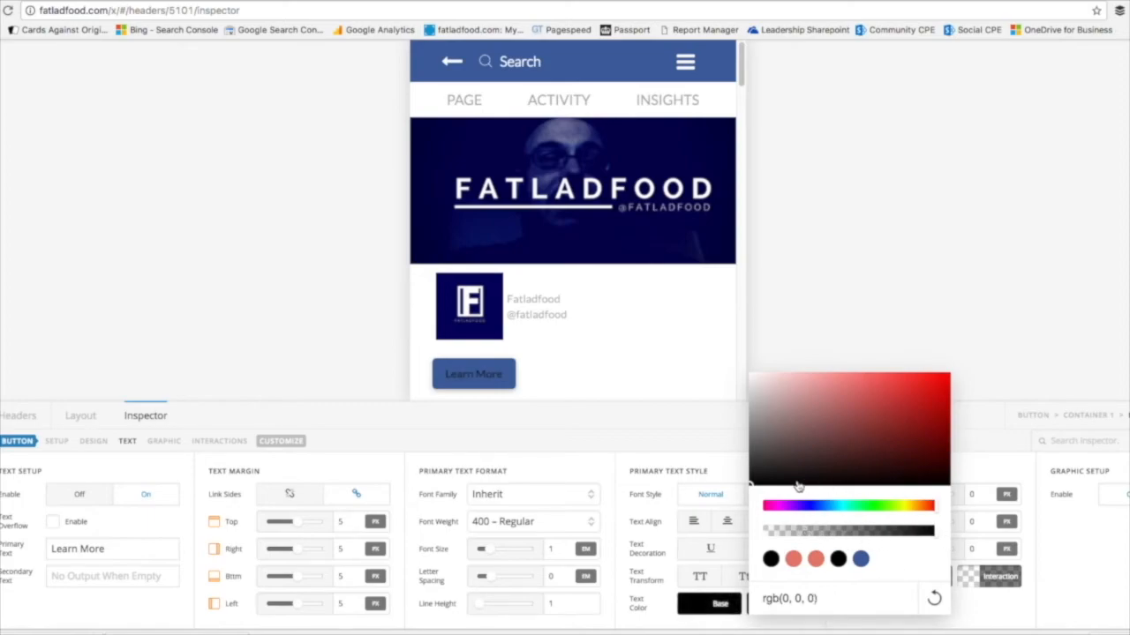
left_click_drag(750, 487, 739, 366)
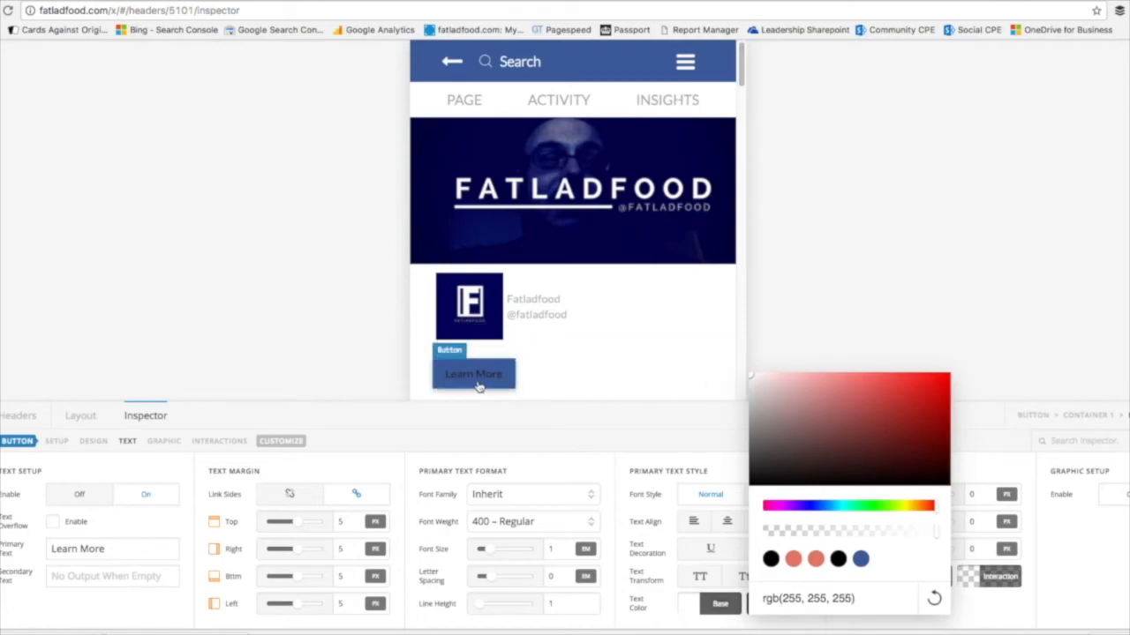
left_click(655, 623)
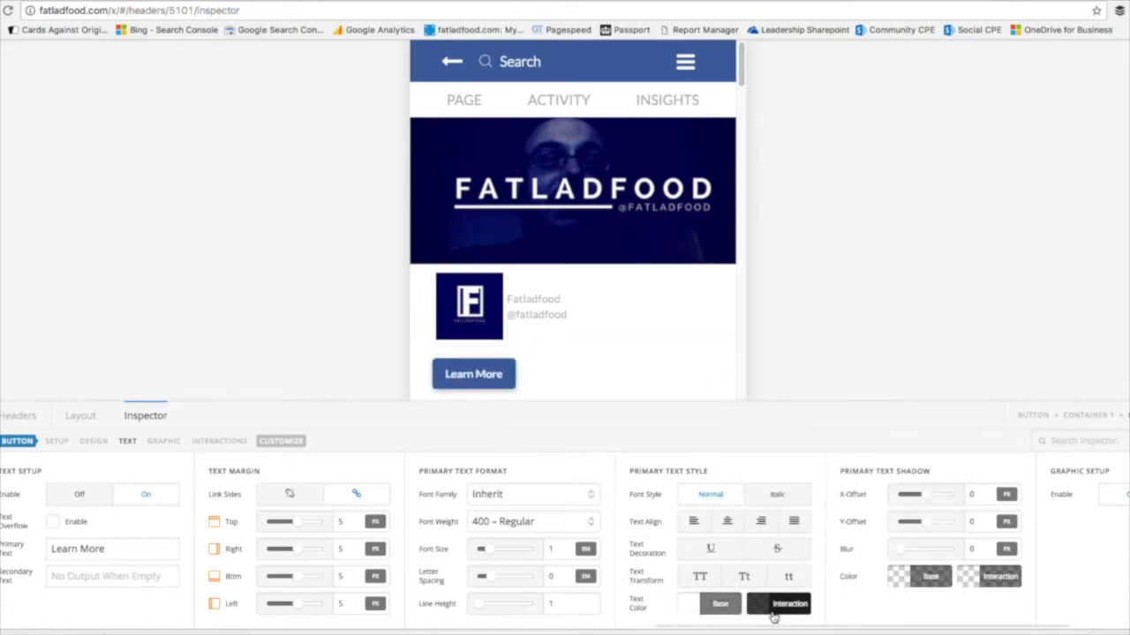
left_click(775, 609)
left_click_drag(820, 486, 806, 358)
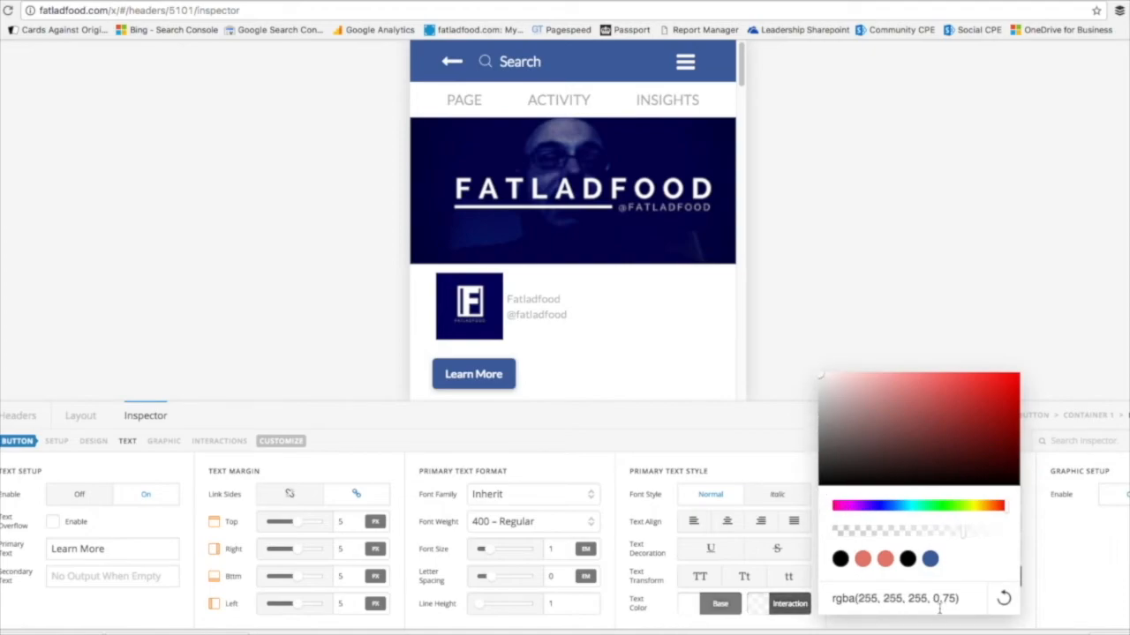
left_click_drag(962, 535, 1036, 541)
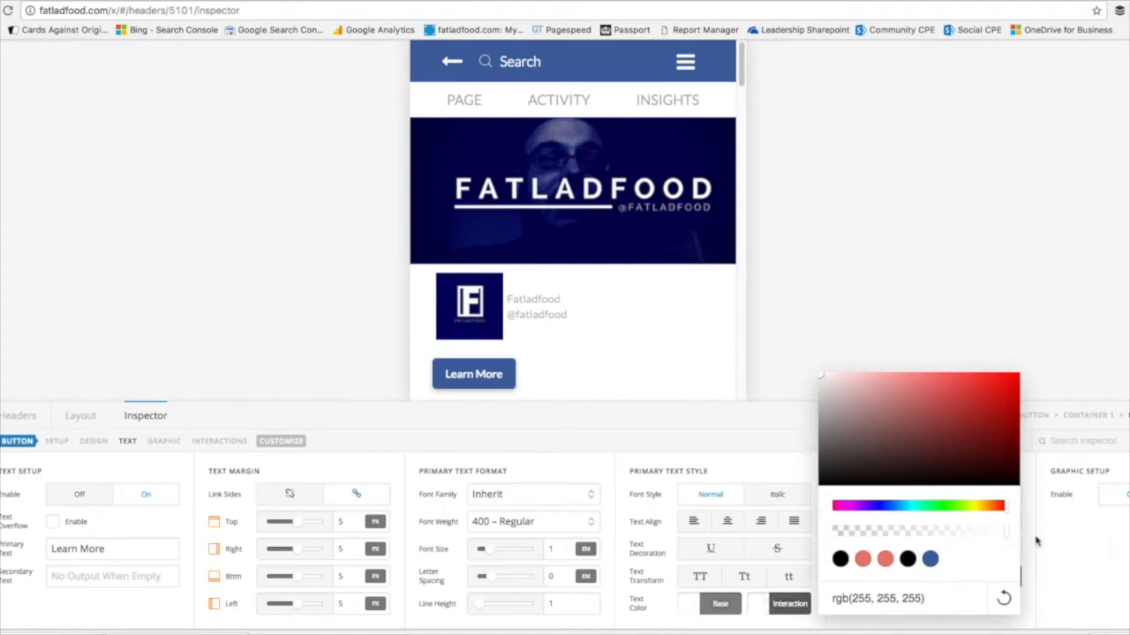
left_click(593, 470)
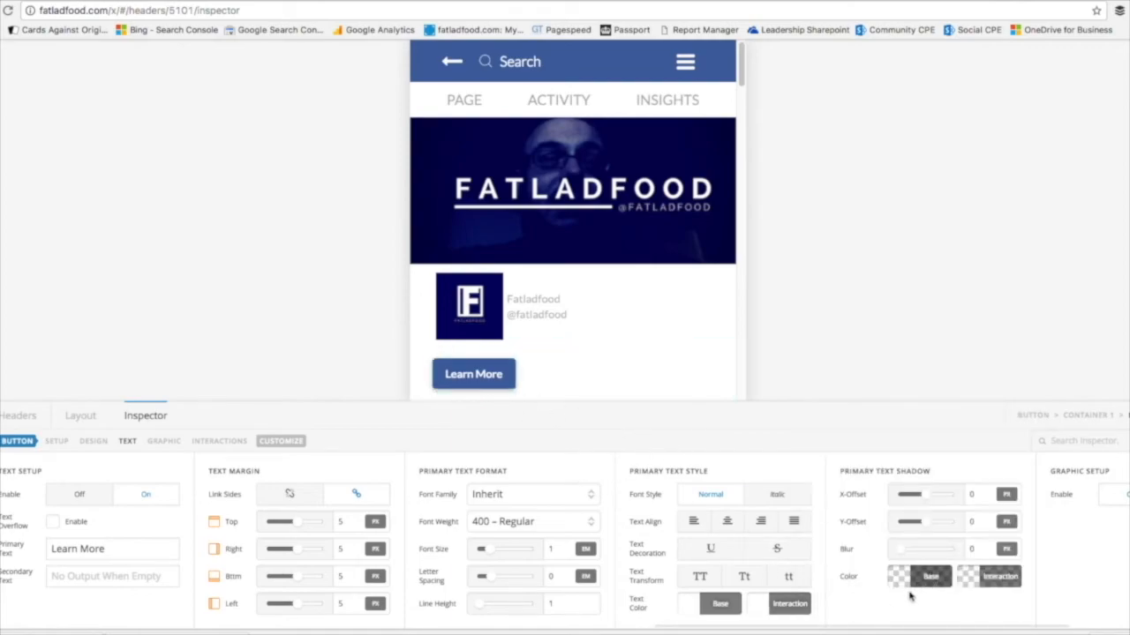
- Set the button's box shadow base color to transparent
left_click(89, 444)
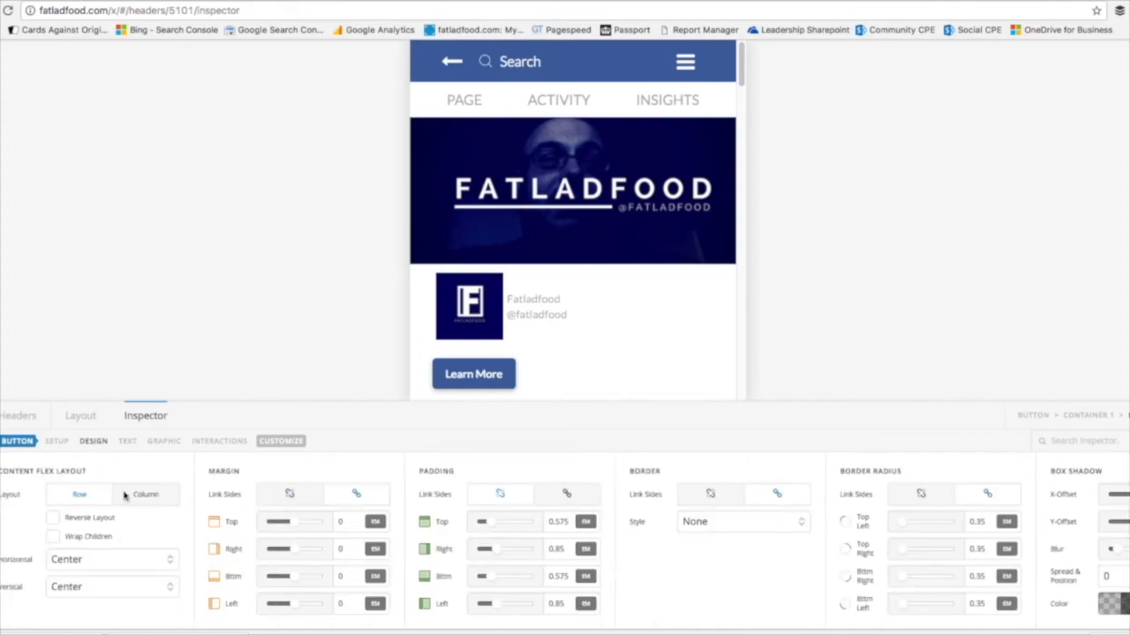
left_click(1114, 603)
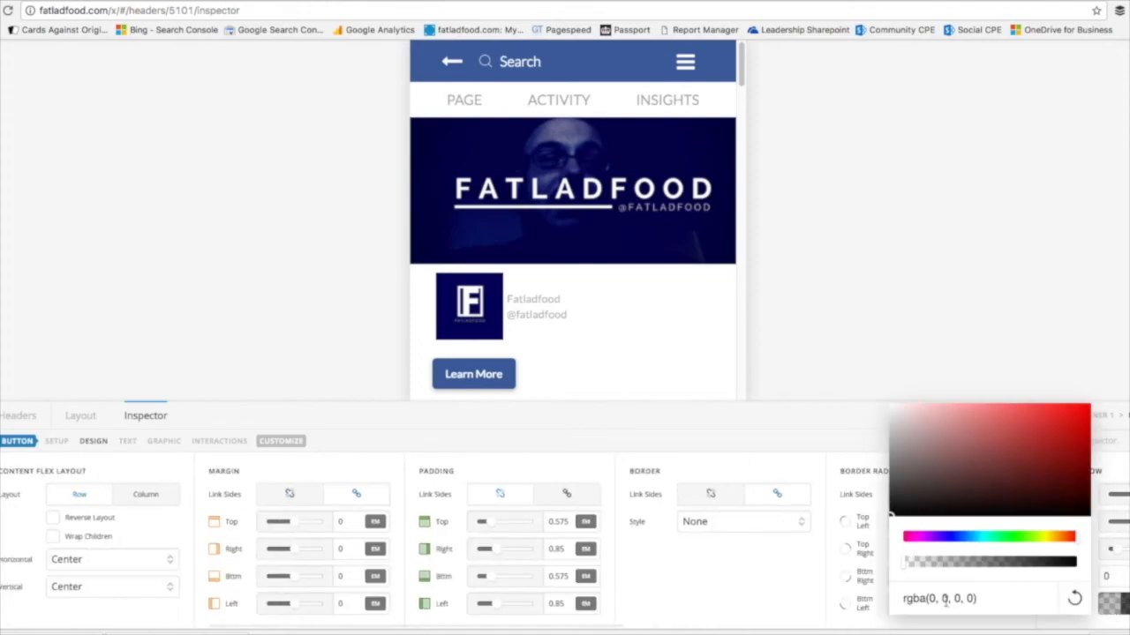
left_click_drag(1003, 606, 866, 606)
type("tr")
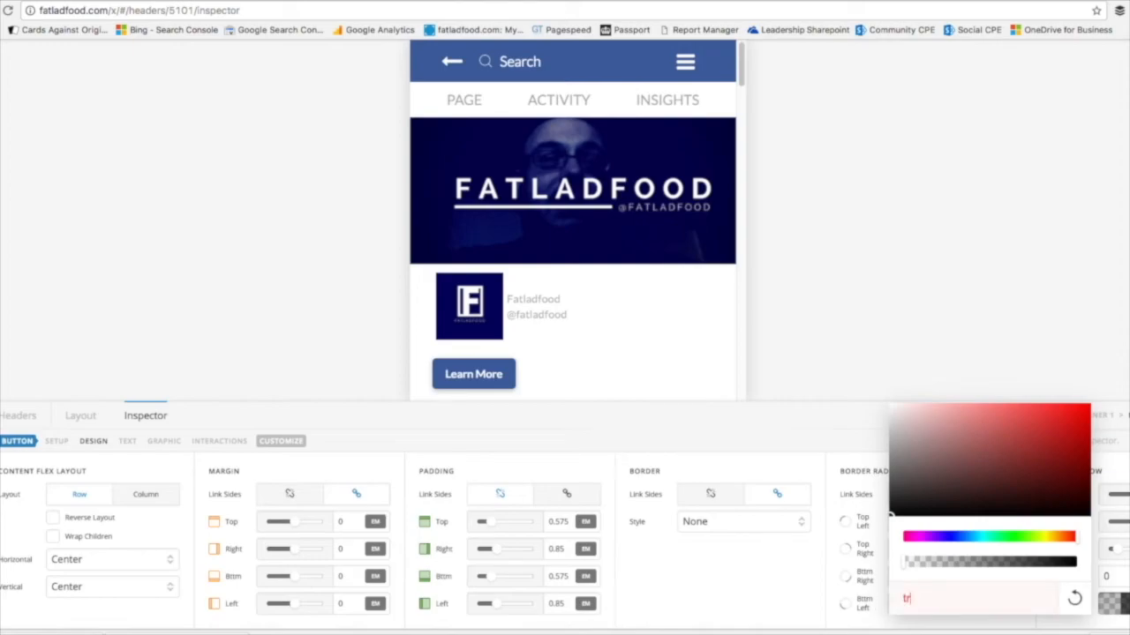
type("ansparent")
key("Tab")
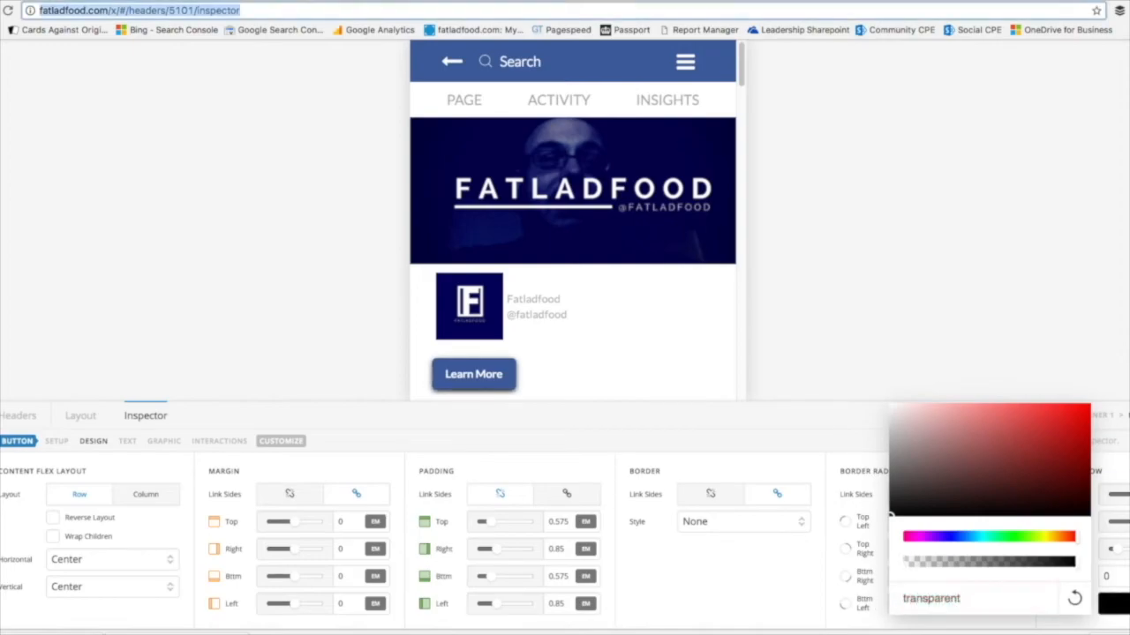
left_click(738, 583)
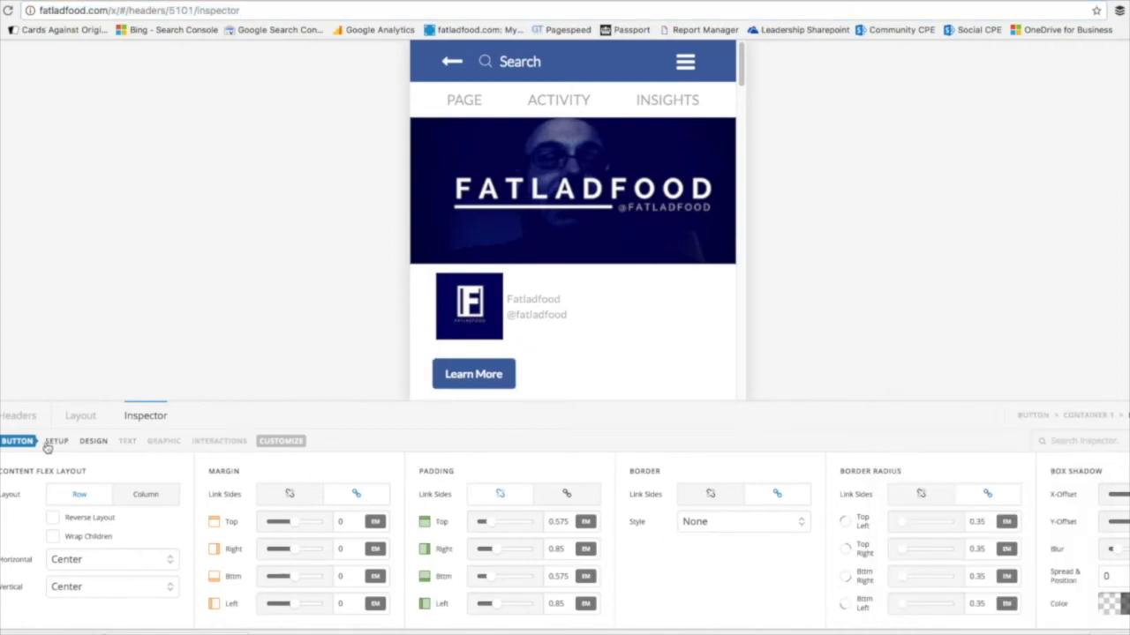
- Try to widen the button by setting its container's Row layout to horizontal Start and vertical Stretch
left_click(17, 443)
left_click(17, 443)
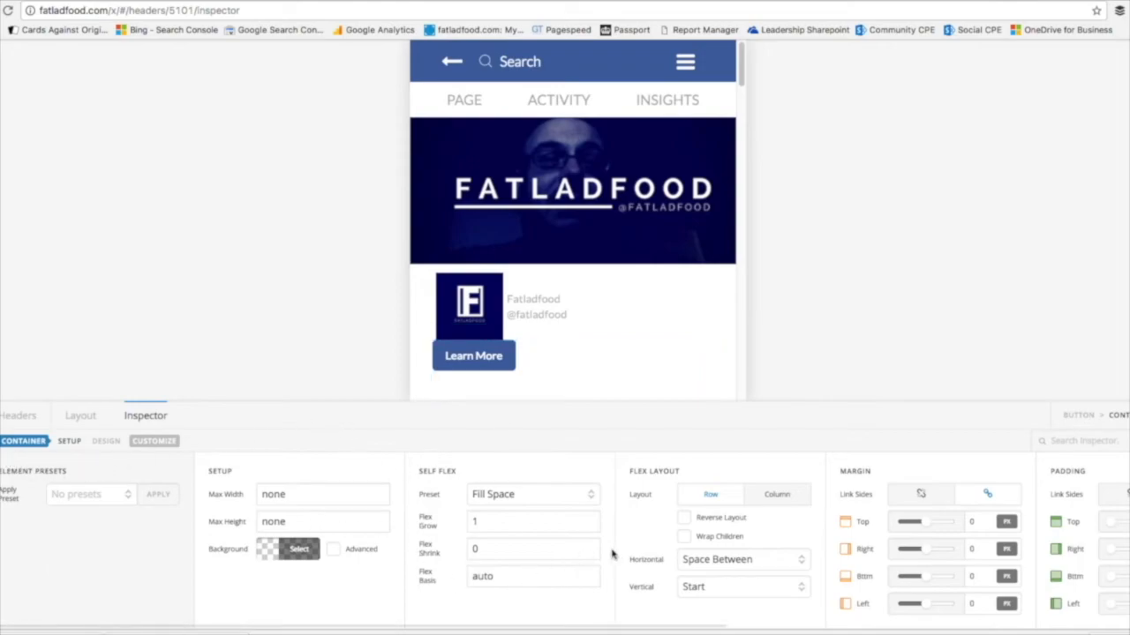
left_click(719, 560)
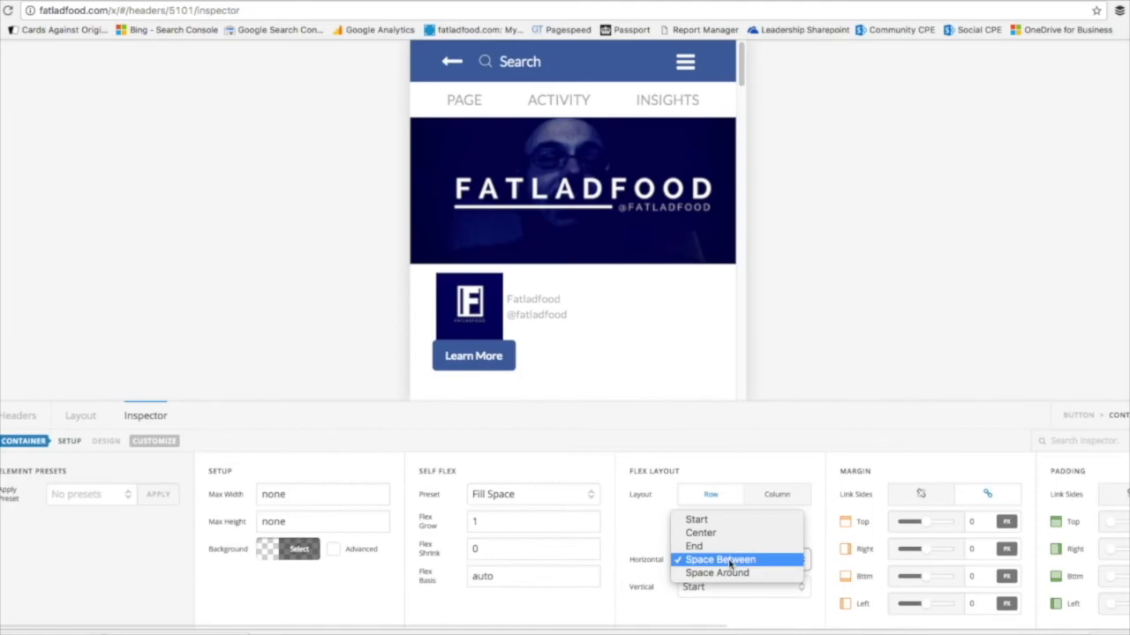
left_click(719, 520)
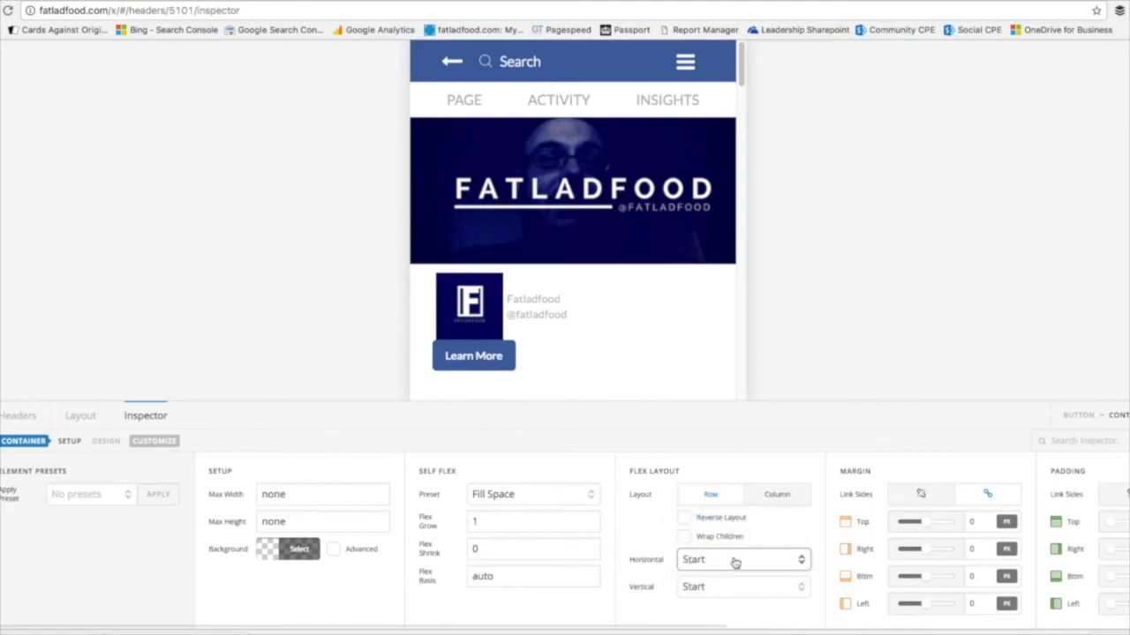
left_click(725, 588)
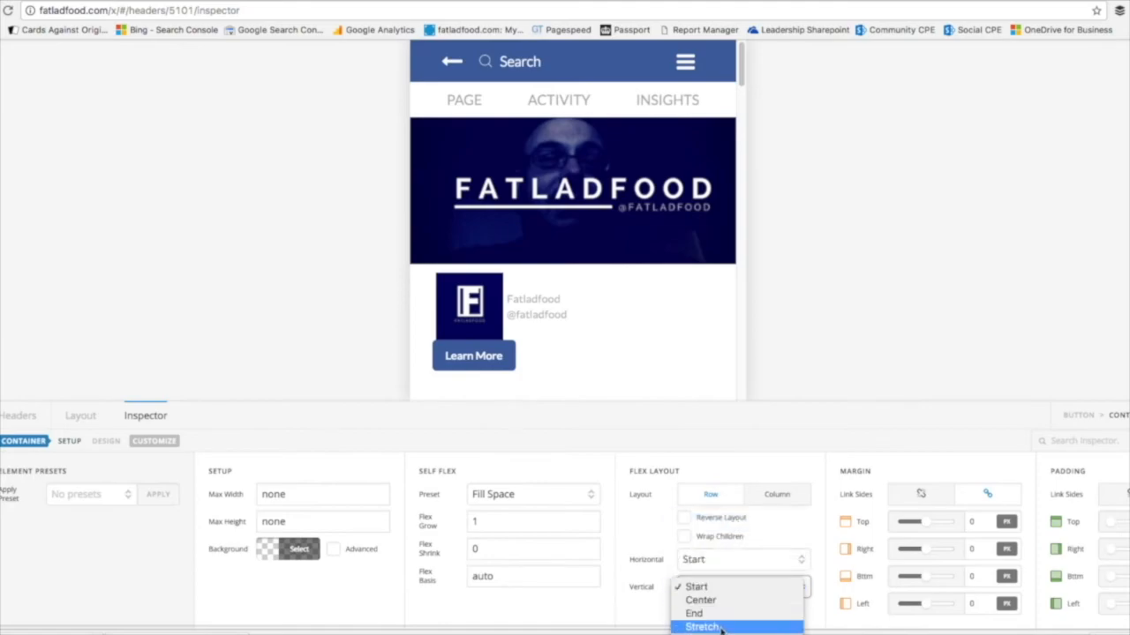
left_click(702, 627)
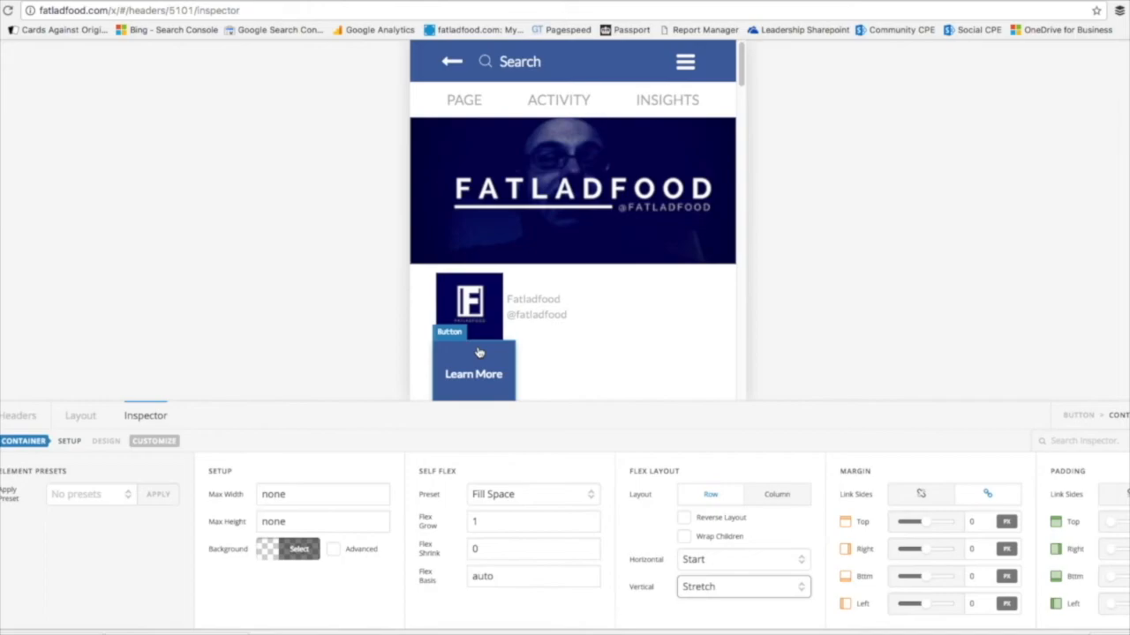
- Switch the button container's flex layout to Column with horizontal alignment set to Stretch
left_click(787, 499)
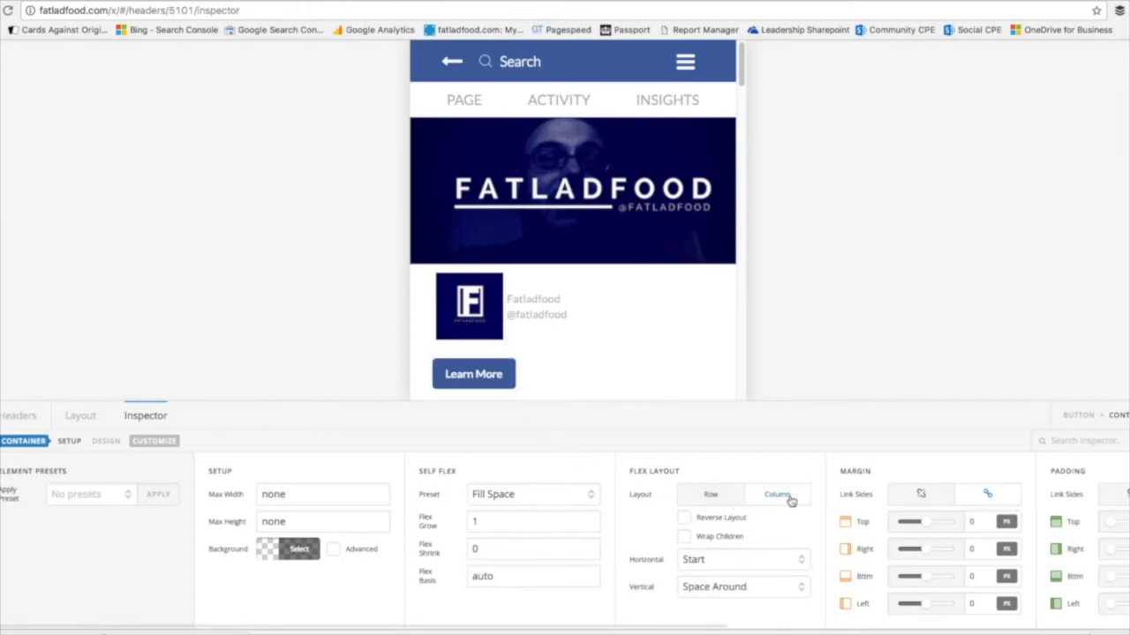
left_click(722, 590)
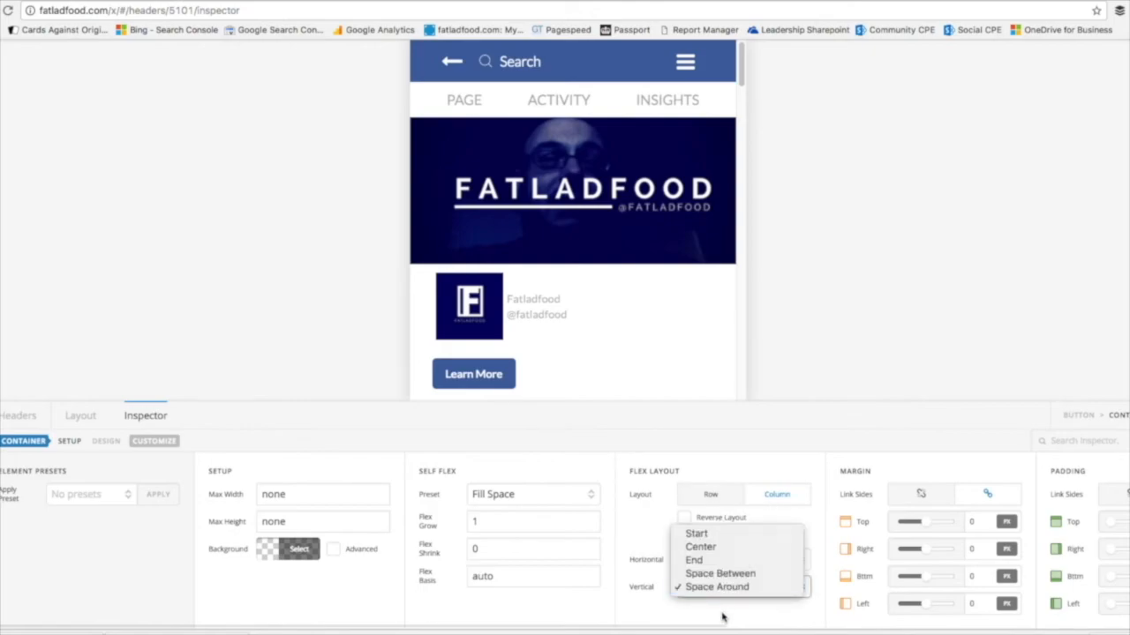
left_click(724, 616)
left_click(726, 562)
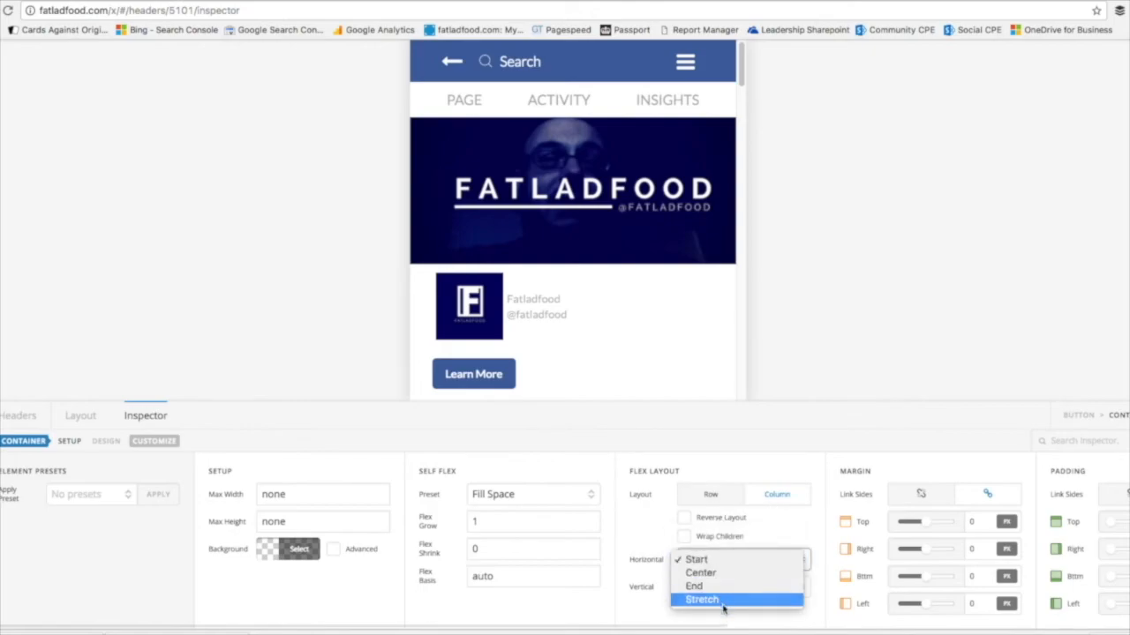
left_click(723, 600)
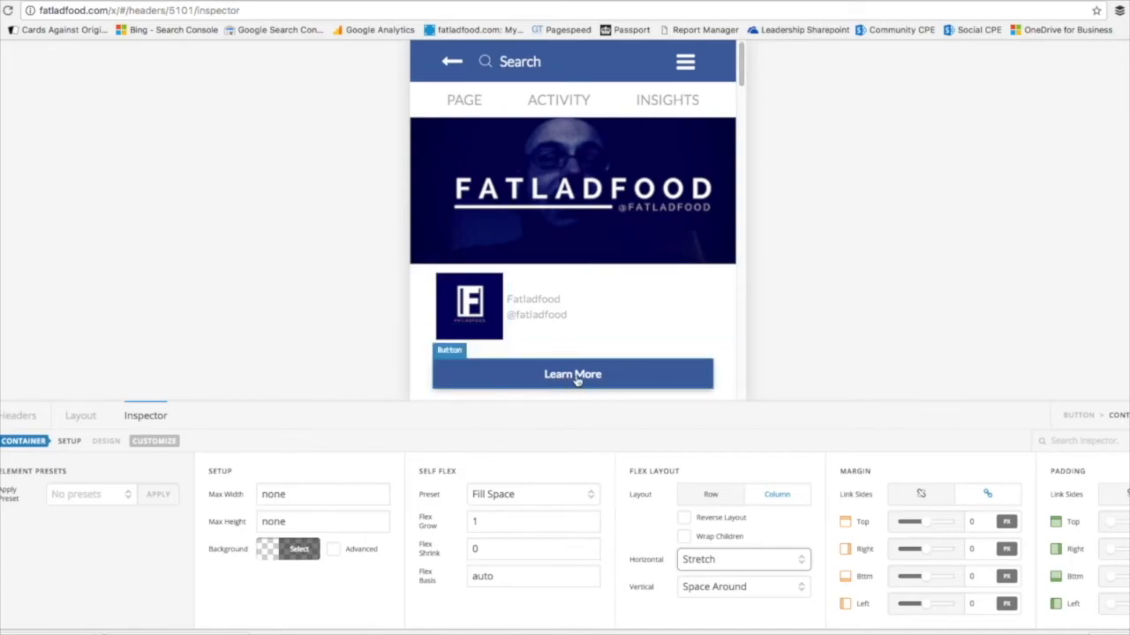
- Enable the graphic for the Learn More button
left_click(622, 379)
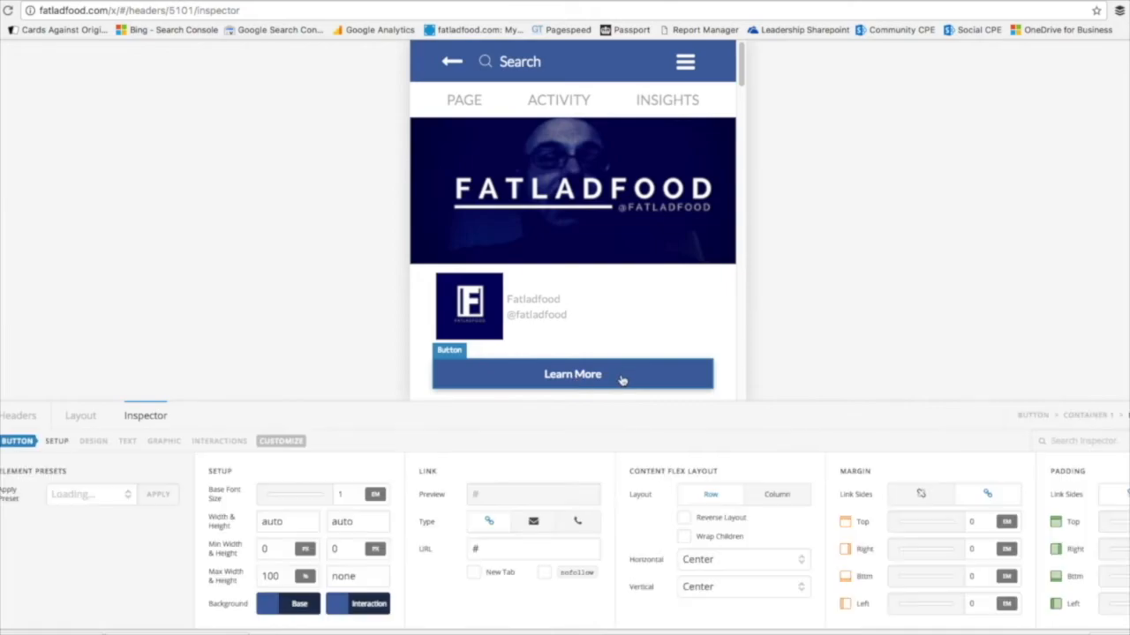
left_click(166, 444)
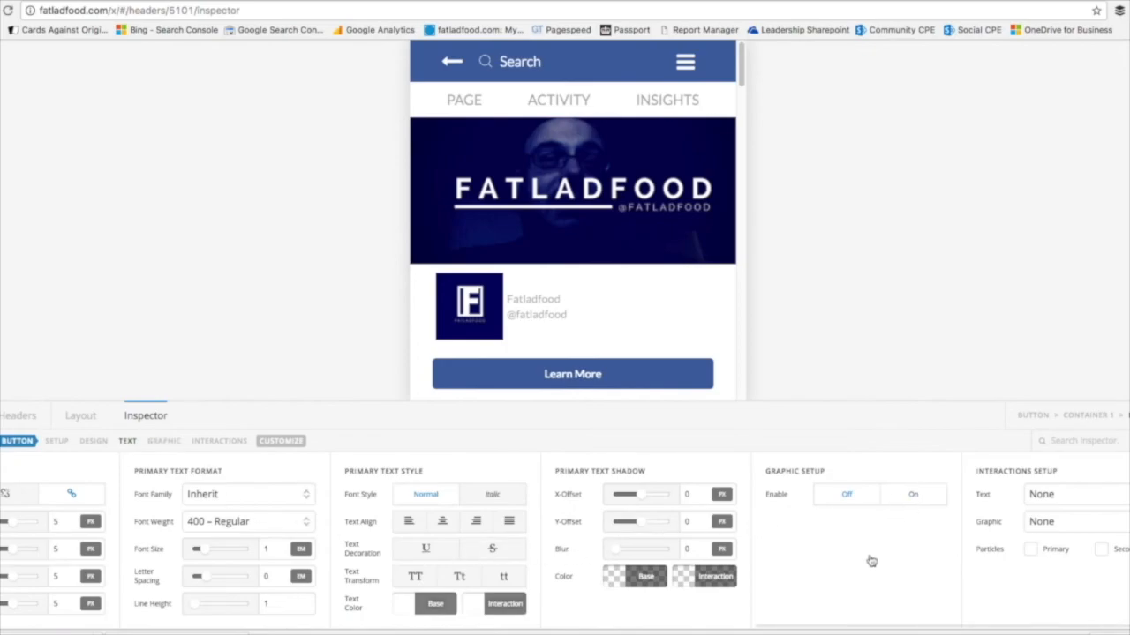
left_click(916, 498)
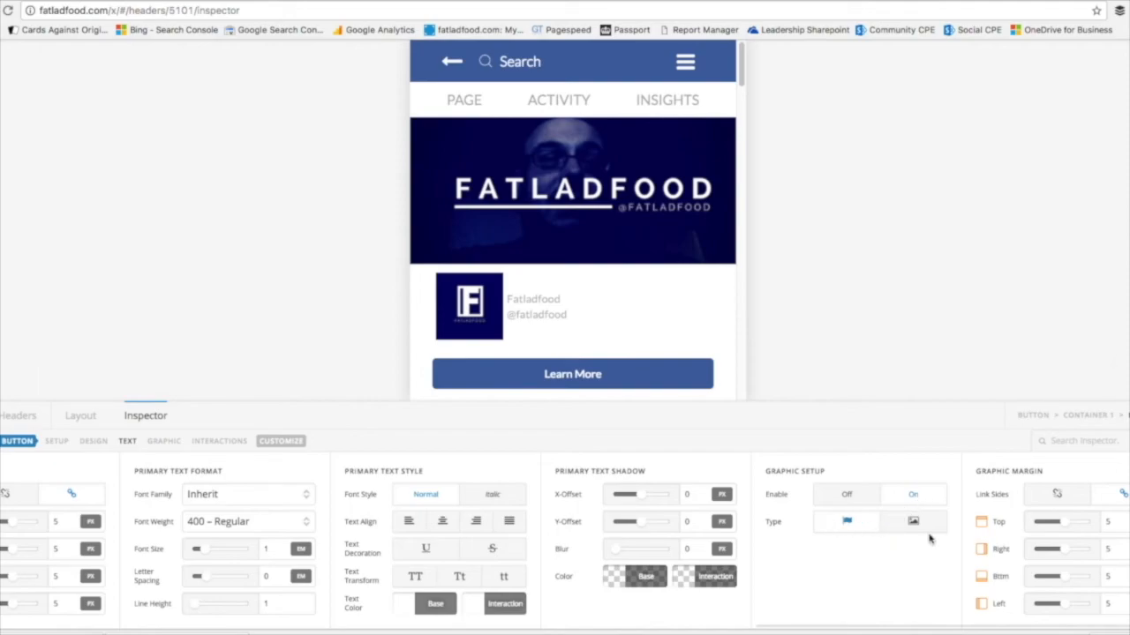
- Search the icons for "pencil" and choose the plain pencil as the button's primary icon
left_click(171, 443)
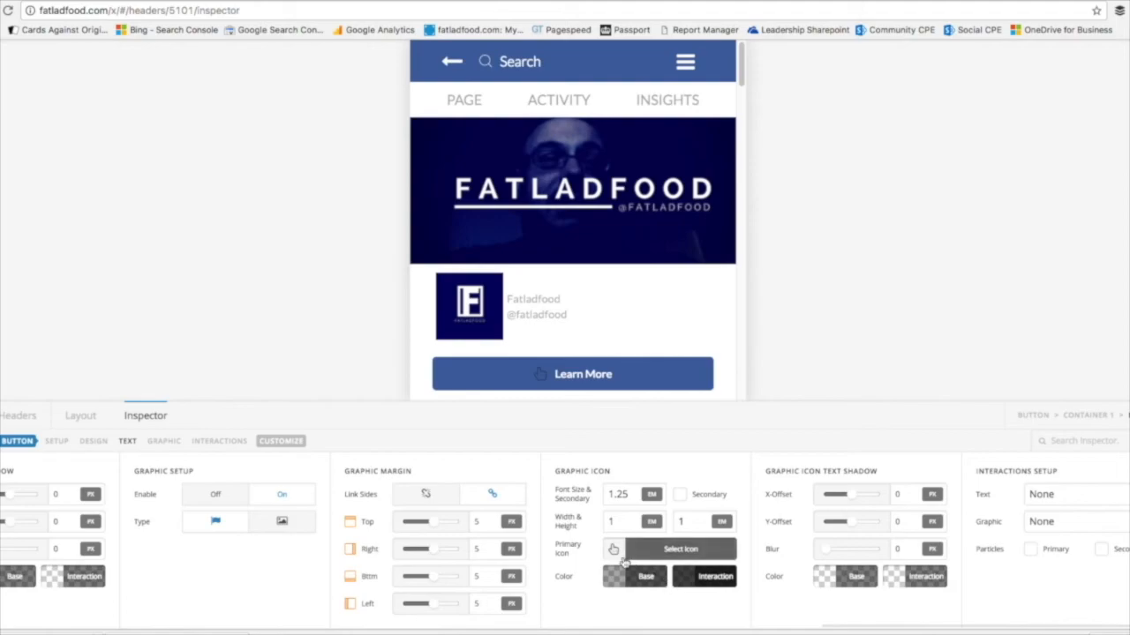
left_click(613, 550)
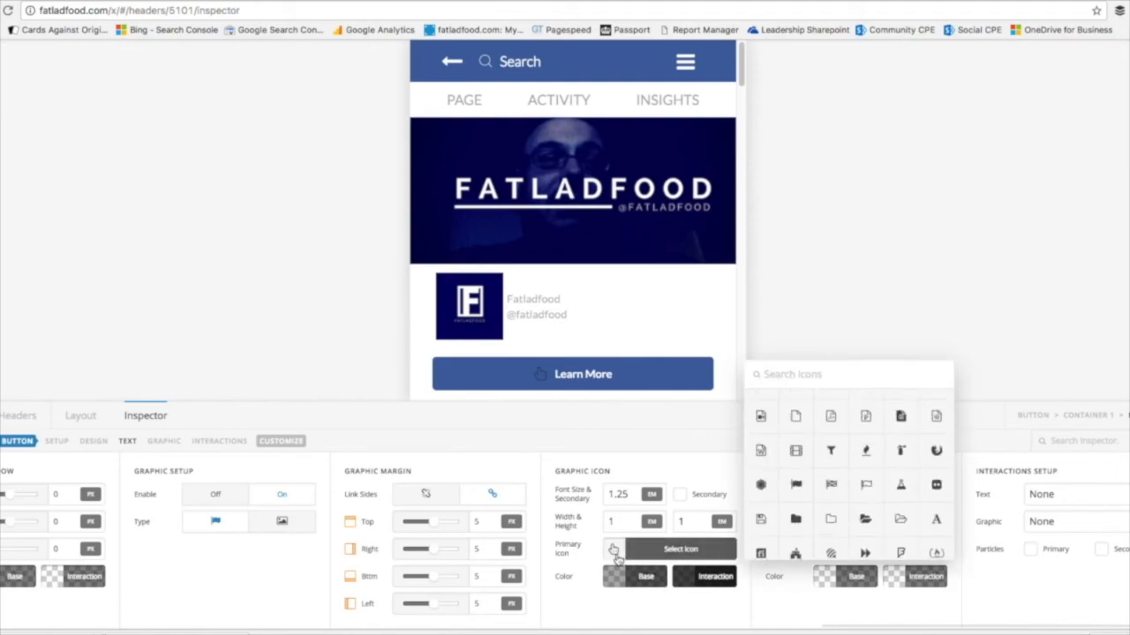
left_click(819, 376)
type("pencil")
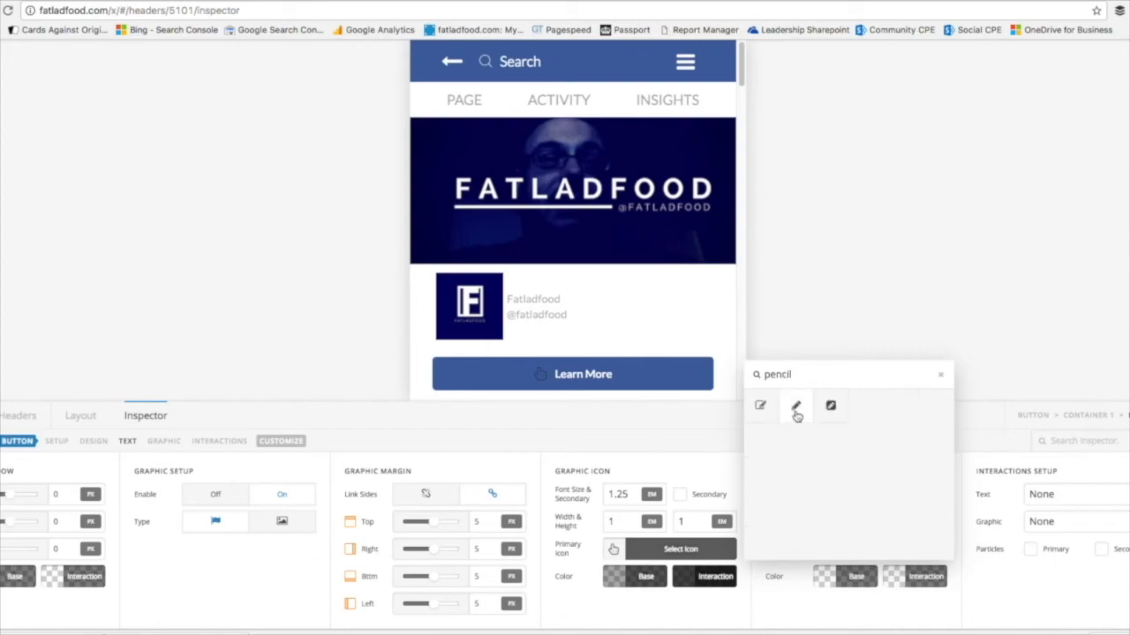
left_click(795, 408)
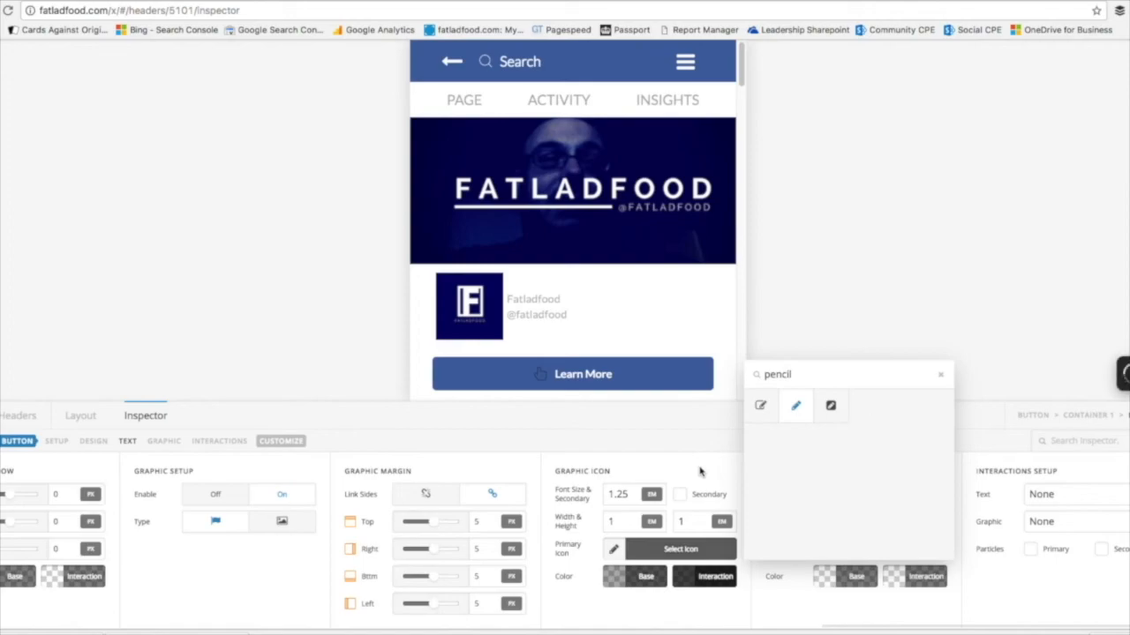
- Set the base colour of the button icon's text shadow to fully opaque white, rgb(255, 255, 255)
left_click(828, 587)
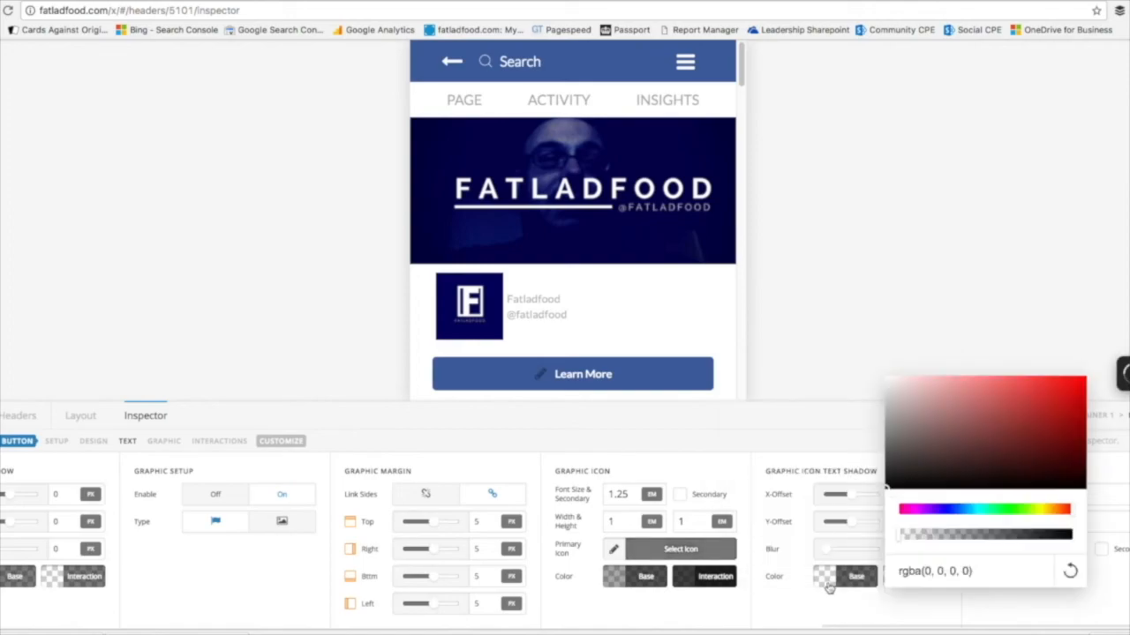
left_click_drag(886, 487, 874, 365)
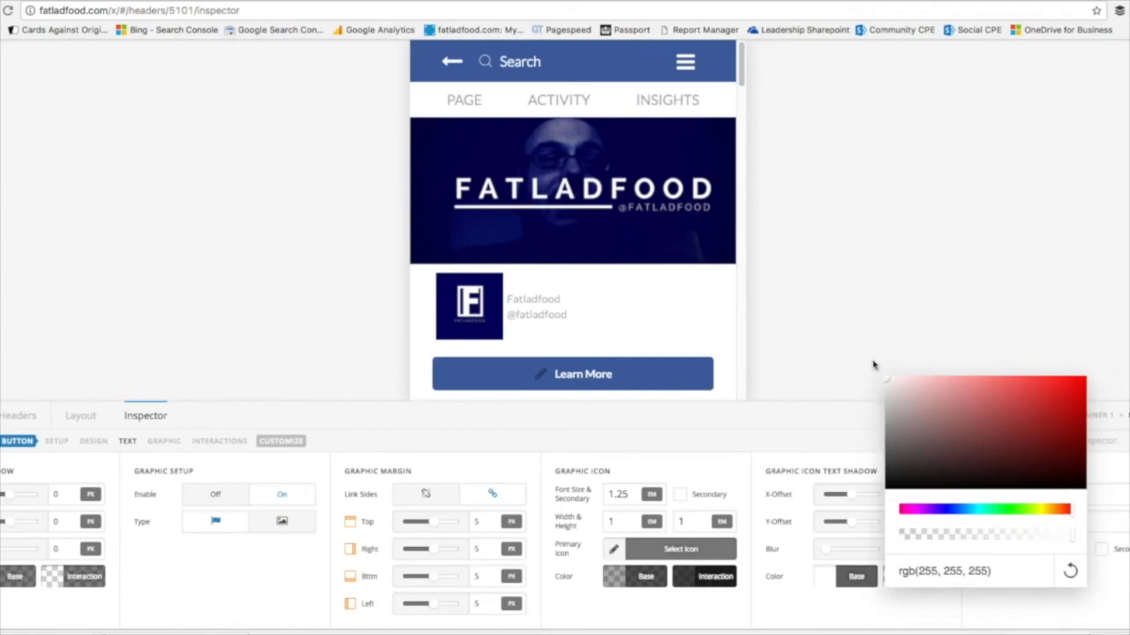
left_click_drag(951, 538, 1087, 536)
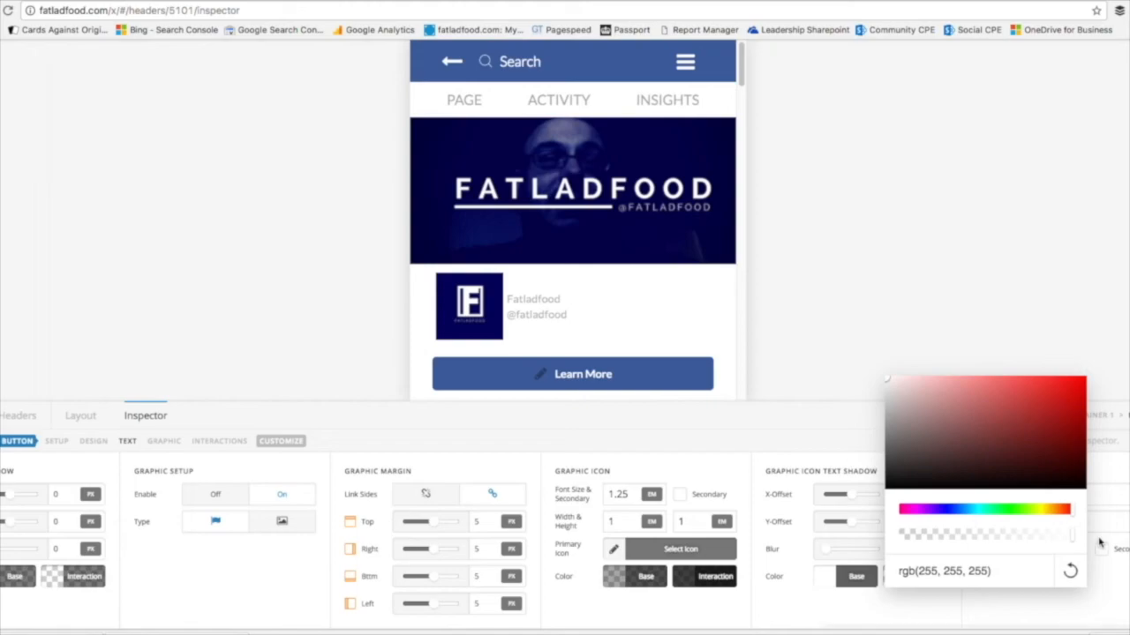
left_click(772, 607)
- Set the base colour of the Learn More button's pencil icon to fully opaque white, rgb(255, 255, 255)
left_click(623, 581)
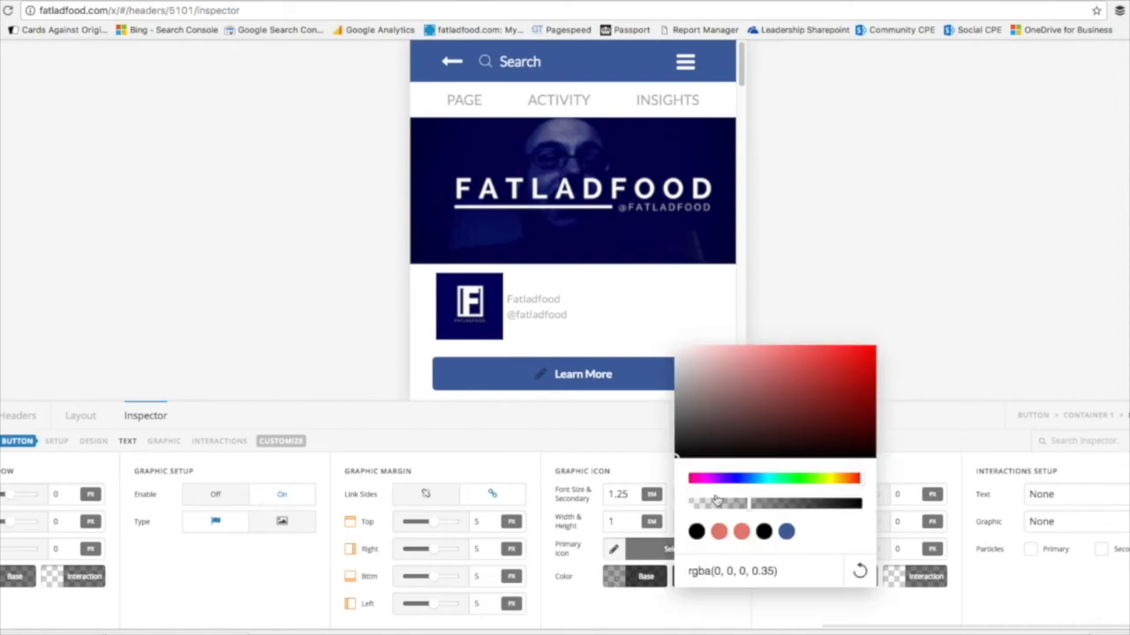
left_click_drag(678, 454, 650, 312)
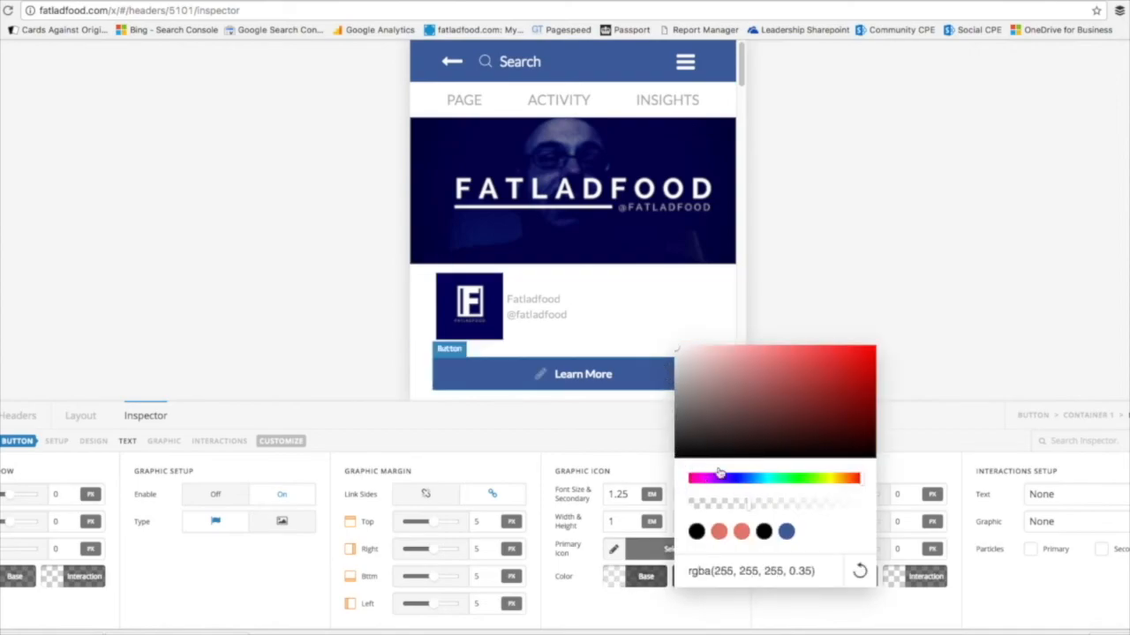
left_click_drag(798, 505, 889, 506)
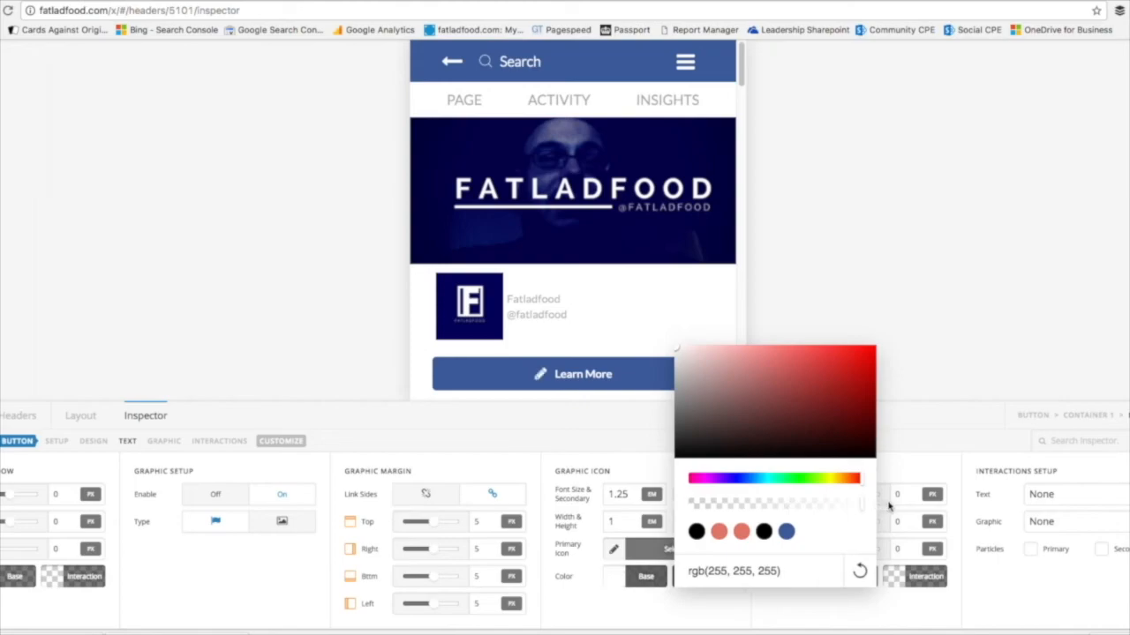
left_click(593, 620)
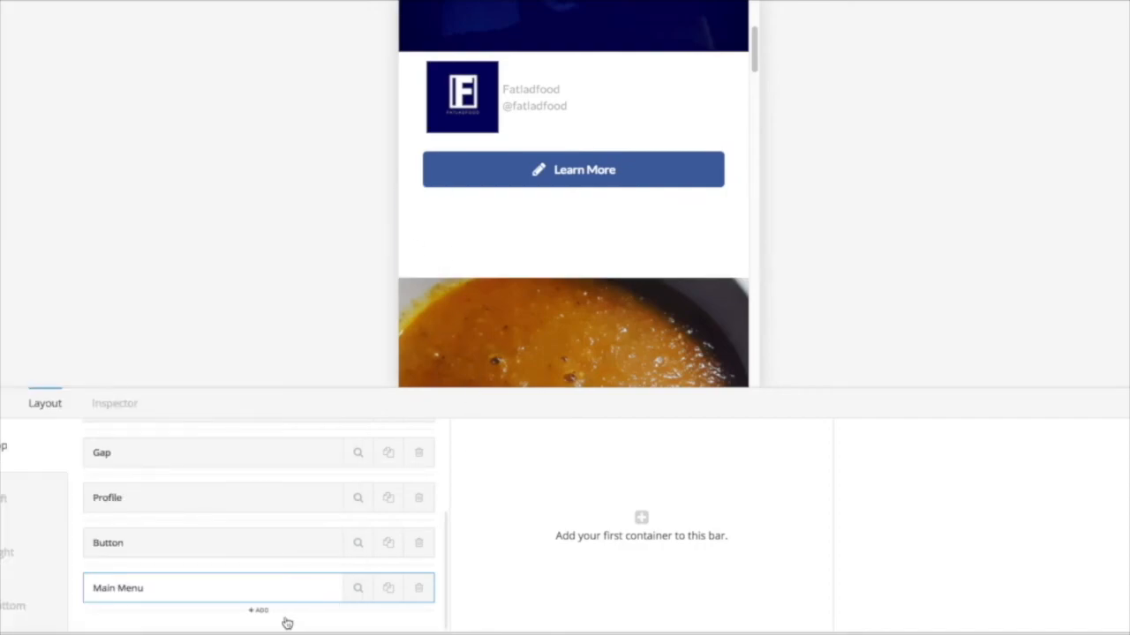
- Add a container to the Main Menu bar and place a Navigation Inline element in it
left_click(642, 518)
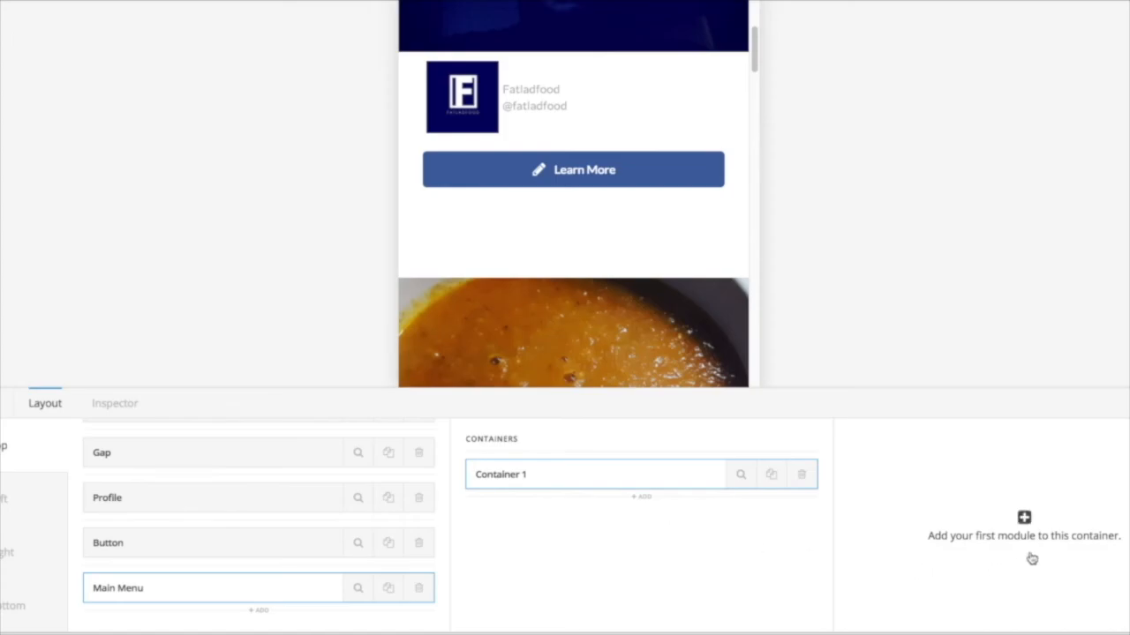
left_click(1023, 518)
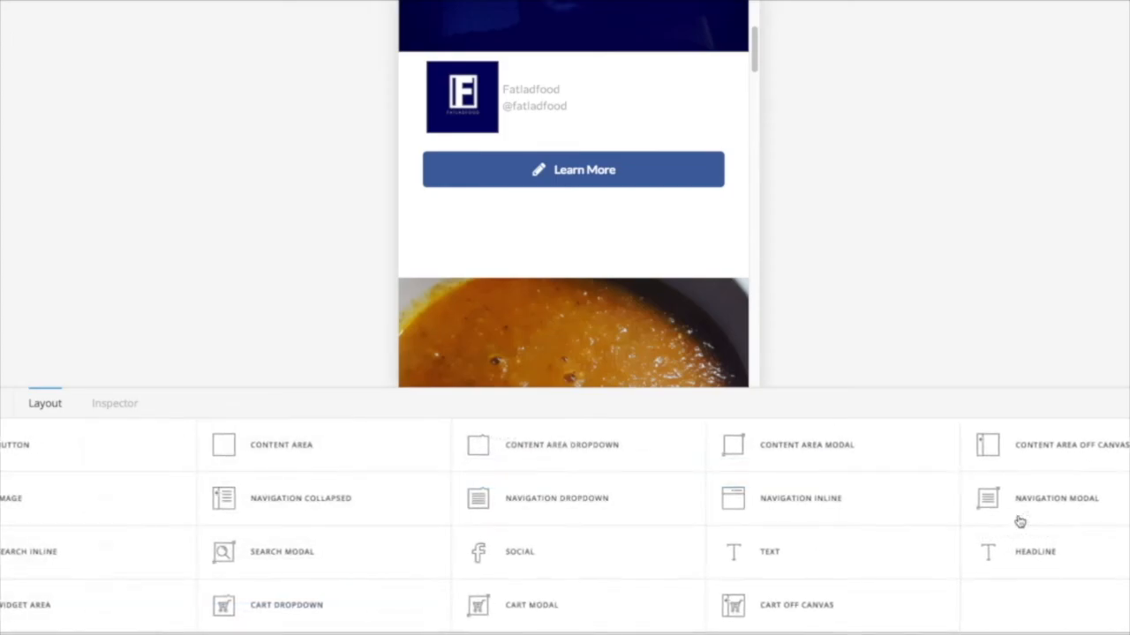
left_click(775, 518)
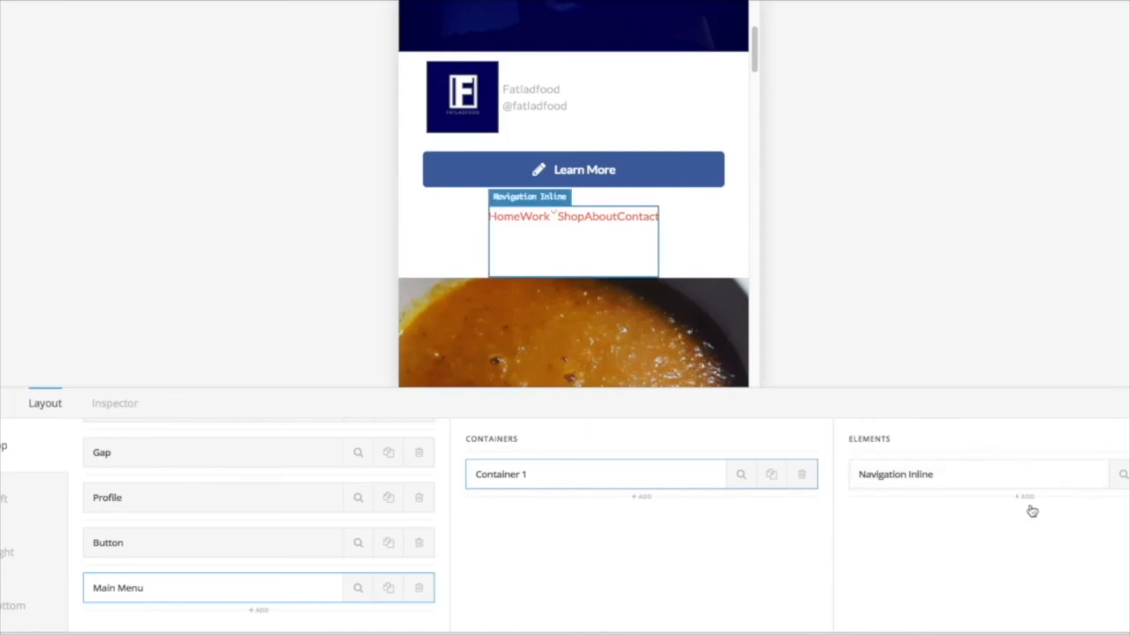
- Apply the Integrity preset to the Main Menu bar's inline navigation and accept overwriting its properties
left_click(1123, 477)
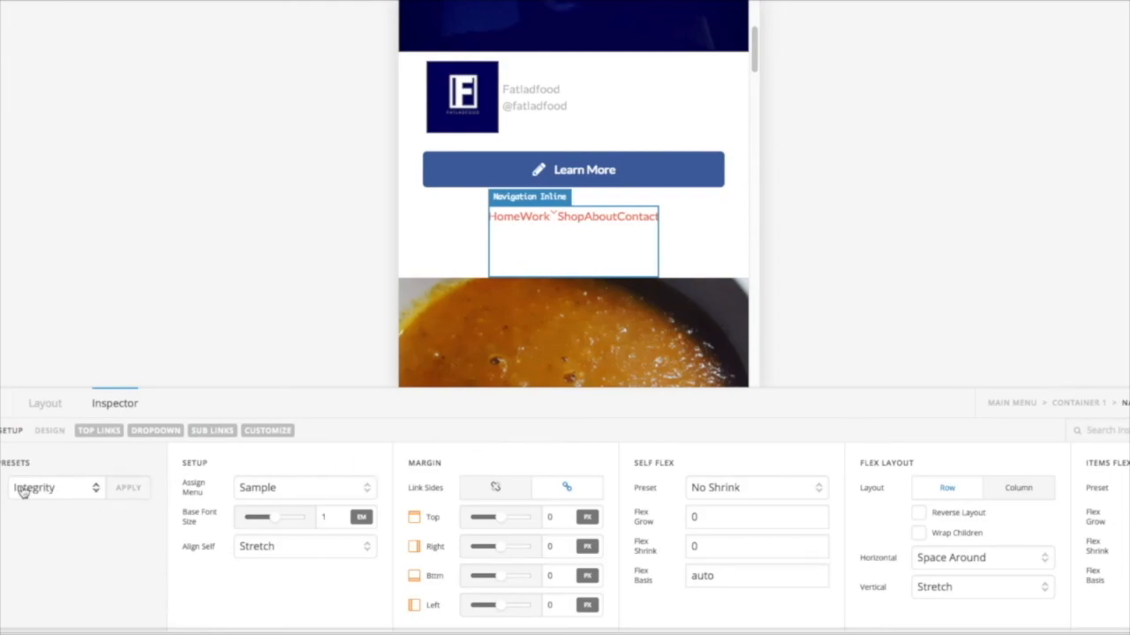
left_click(124, 491)
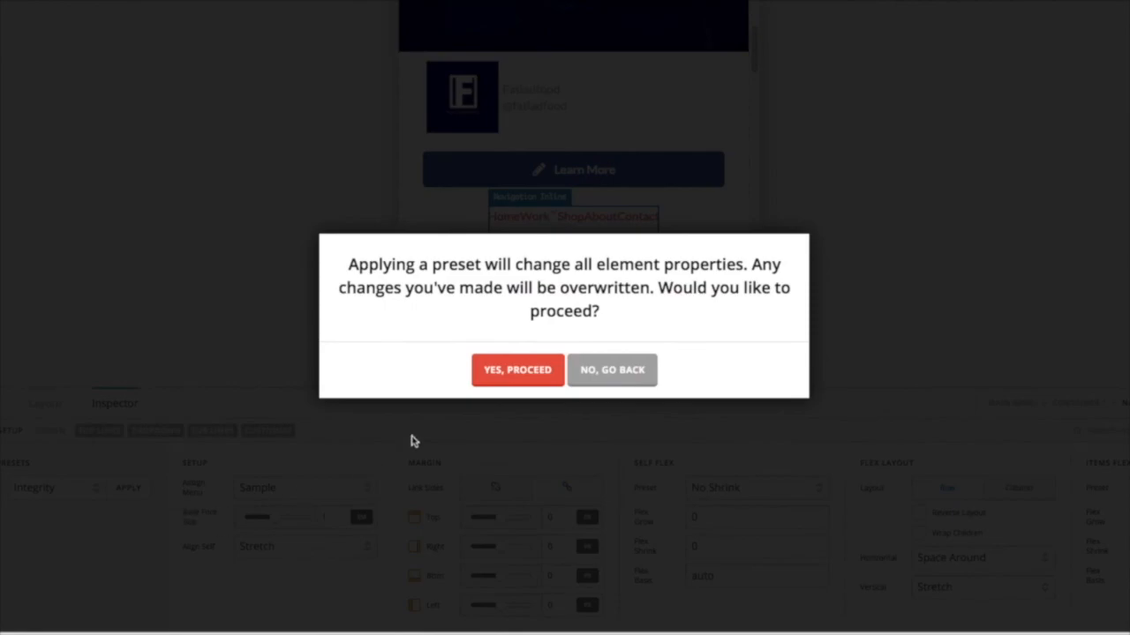
left_click(518, 370)
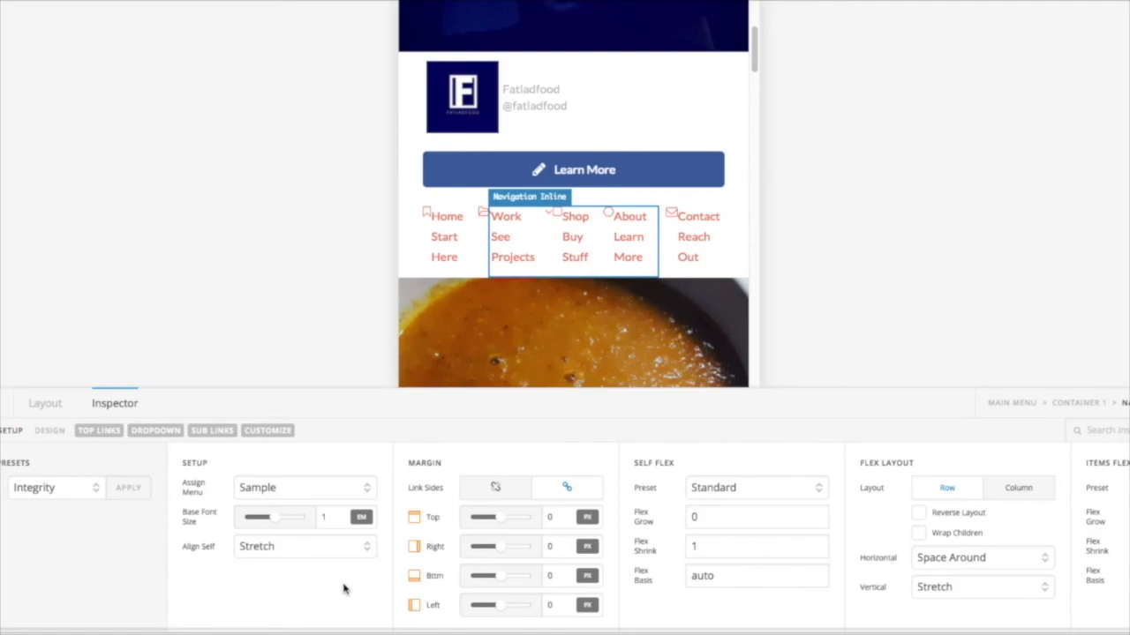
- Assign the fbMainMenu menu to the inline navigation and set its self-alignment to Center
left_click(309, 494)
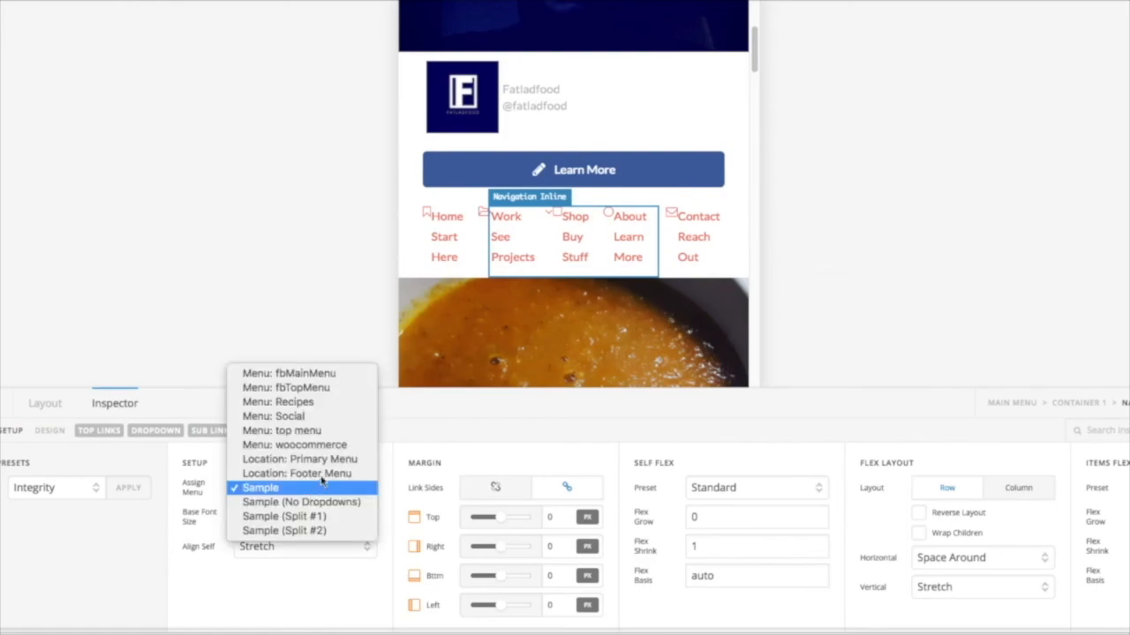
left_click(336, 385)
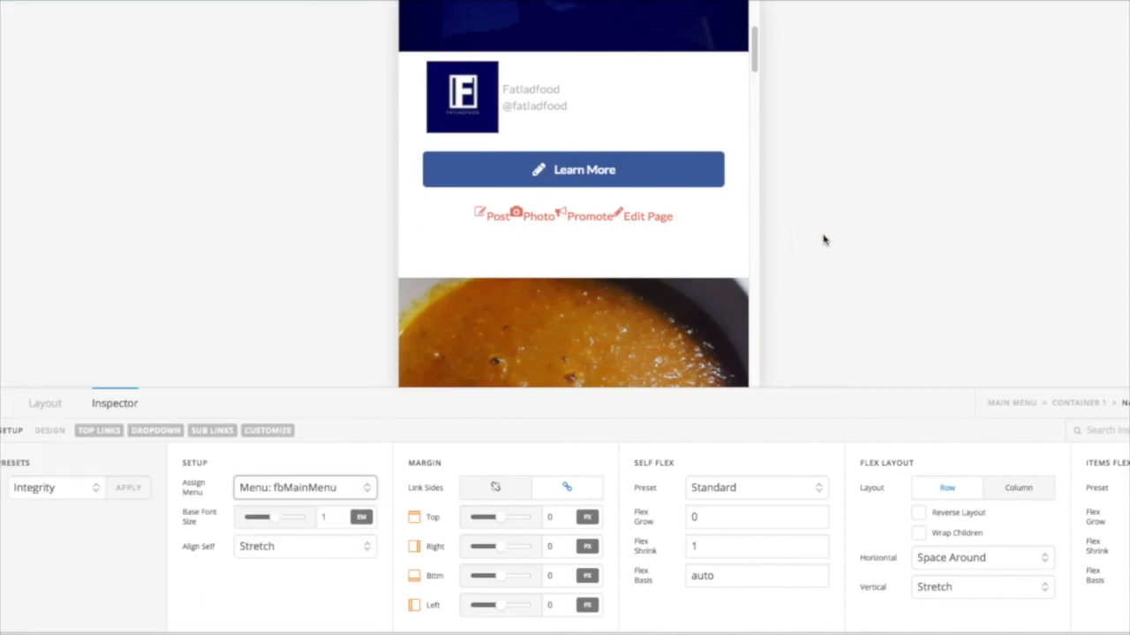
left_click(313, 554)
left_click(308, 519)
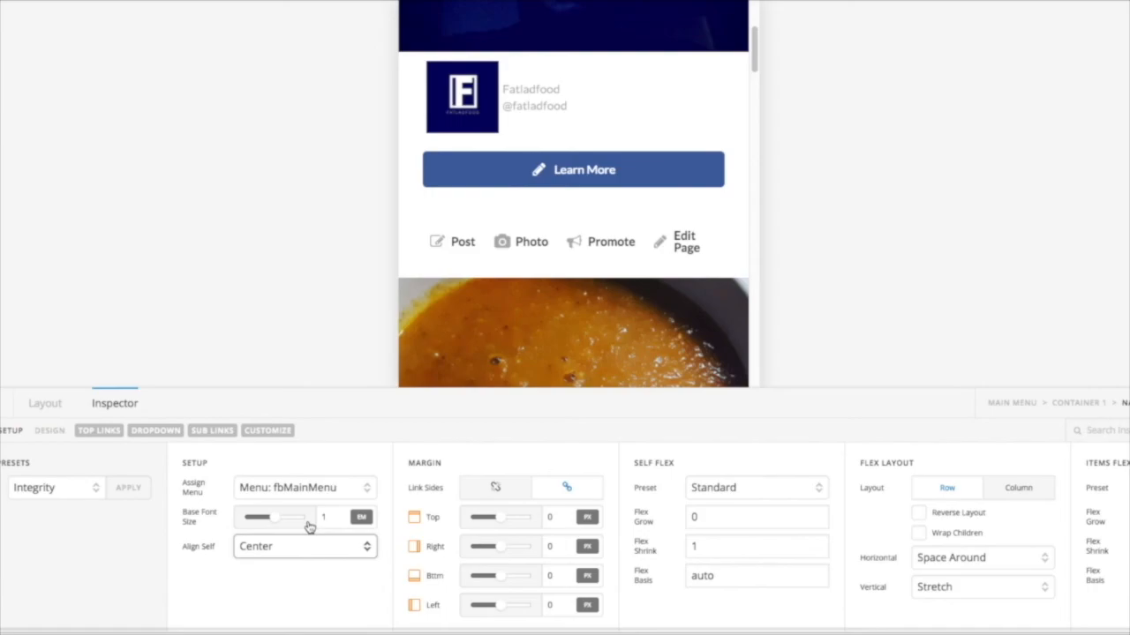
- Try the Column flex layout on the inline navigation, then return it to Row
left_click(1020, 490)
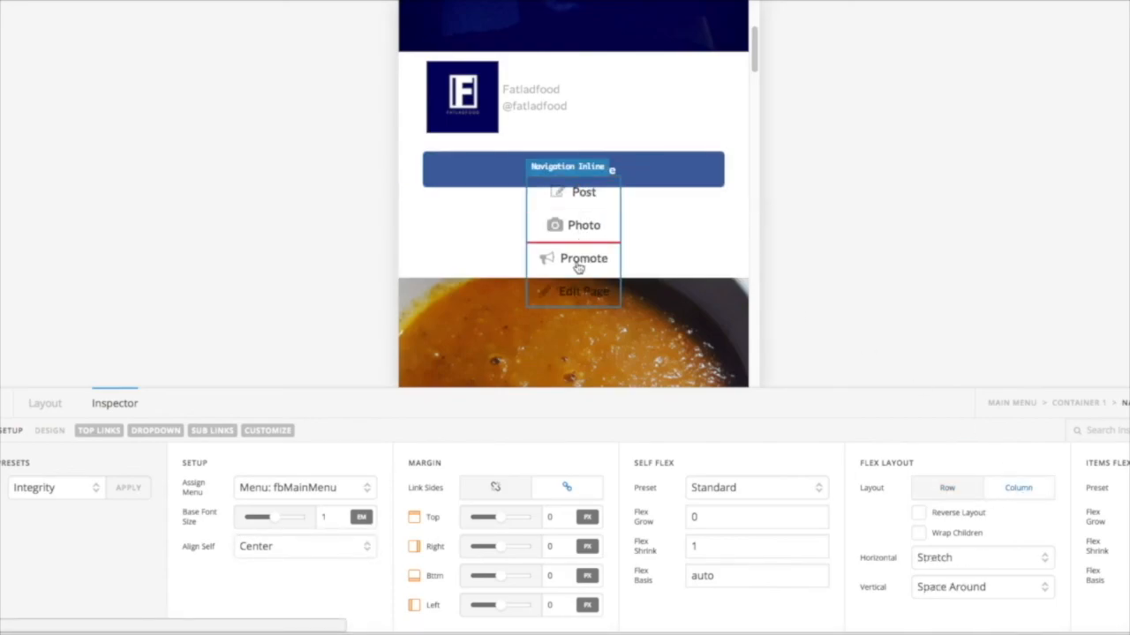
left_click(959, 498)
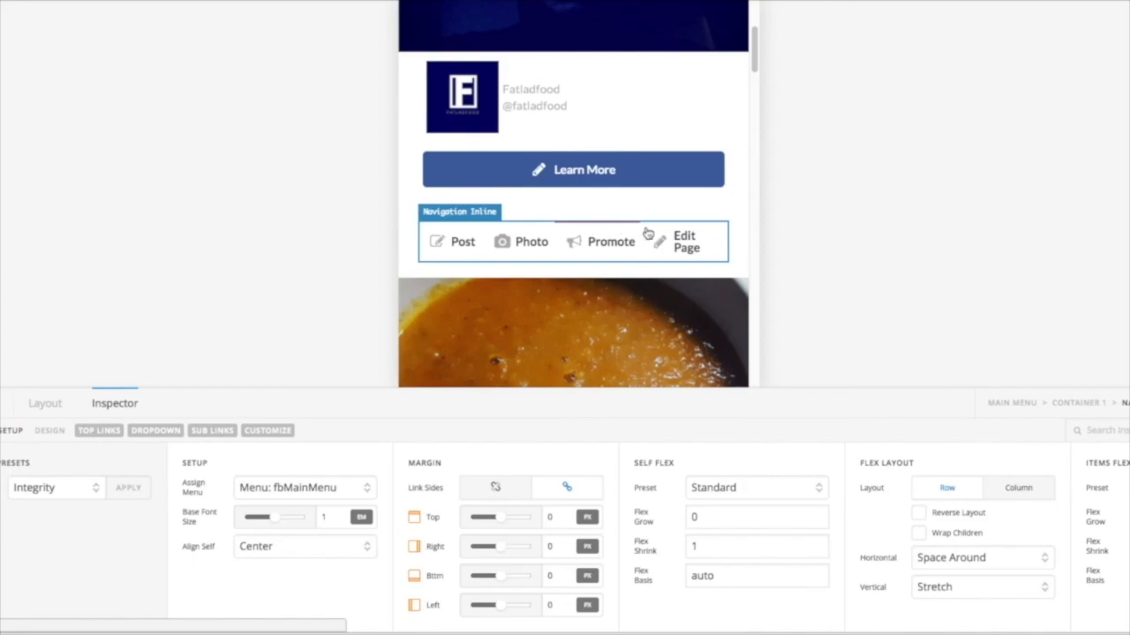
- Disable the primary particle in the interaction settings of the navigation's top links
left_click(93, 435)
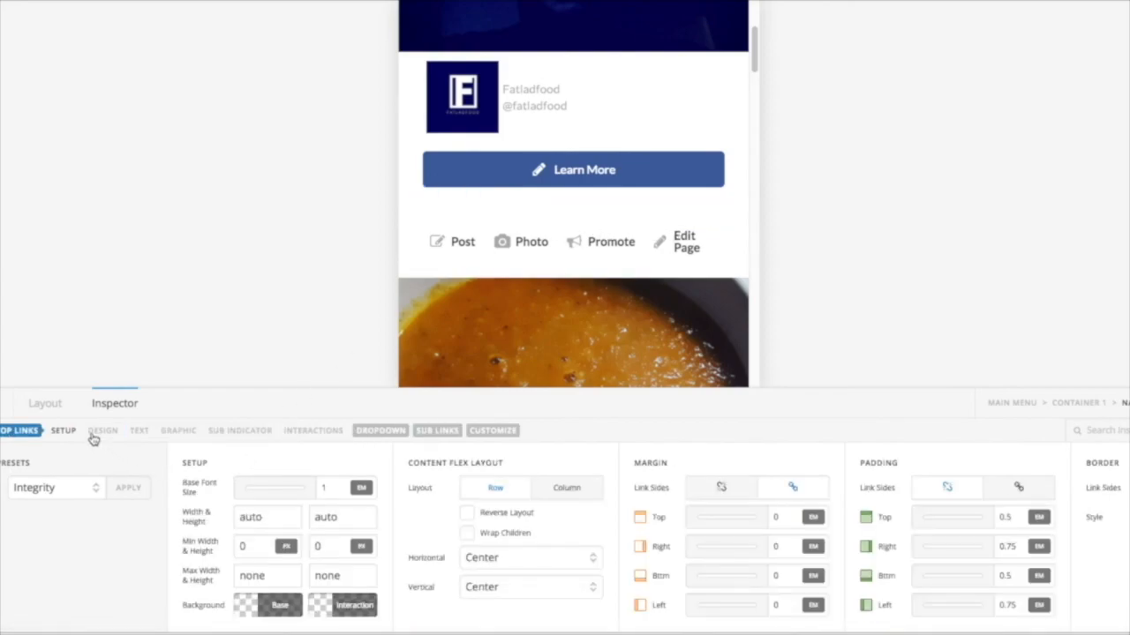
left_click(310, 437)
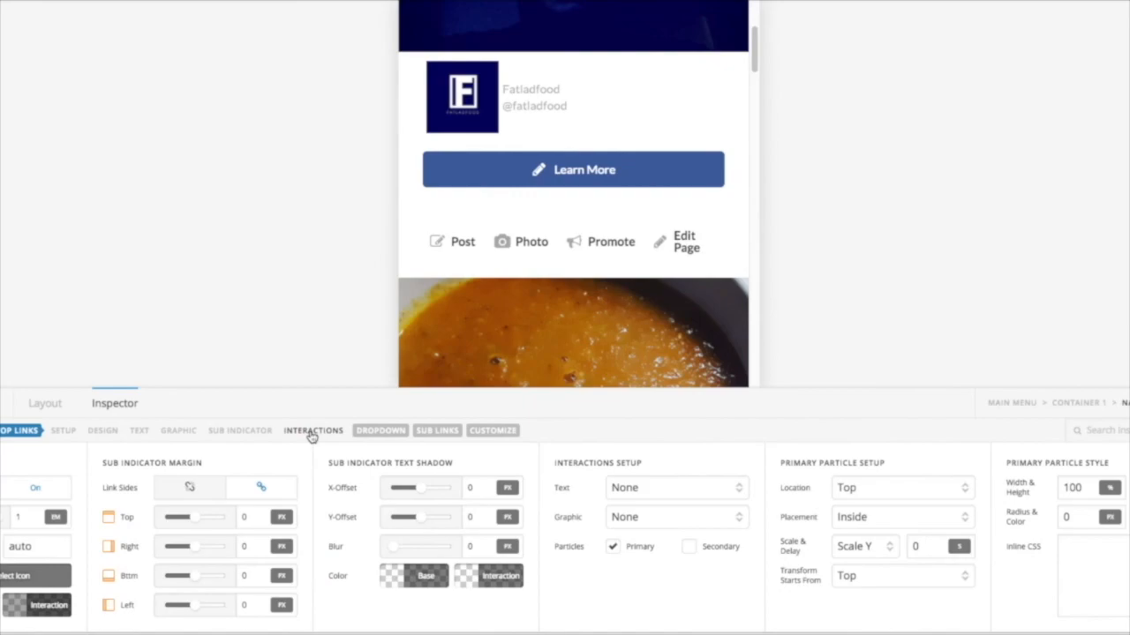
left_click(612, 547)
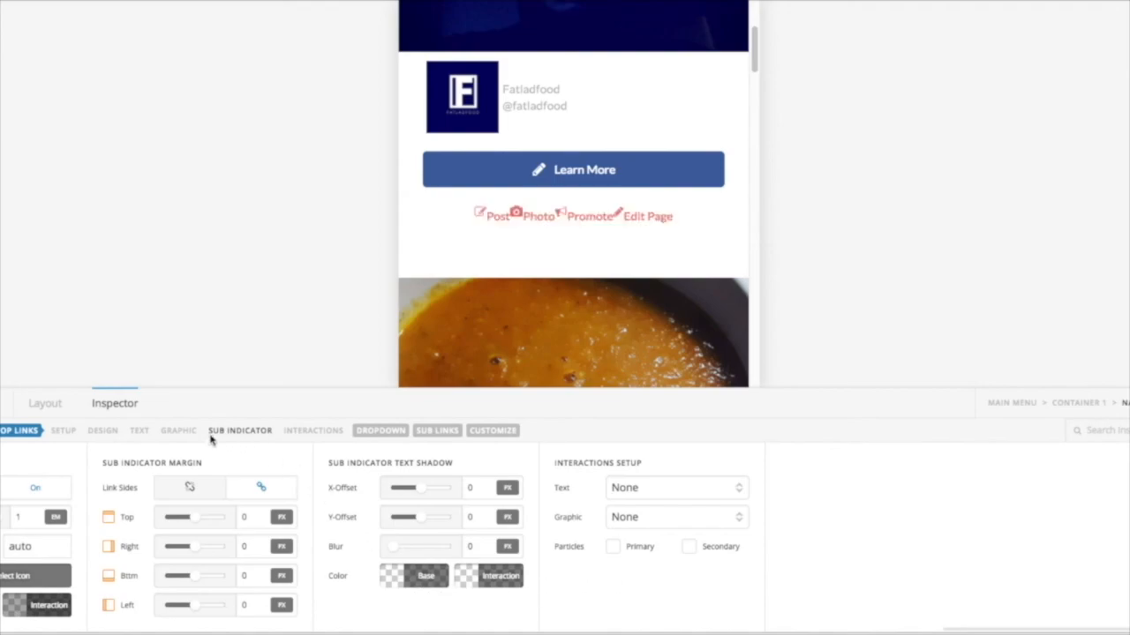
- Set the top links' content flex layout to Column and review the whole header in the preview
left_click(9, 431)
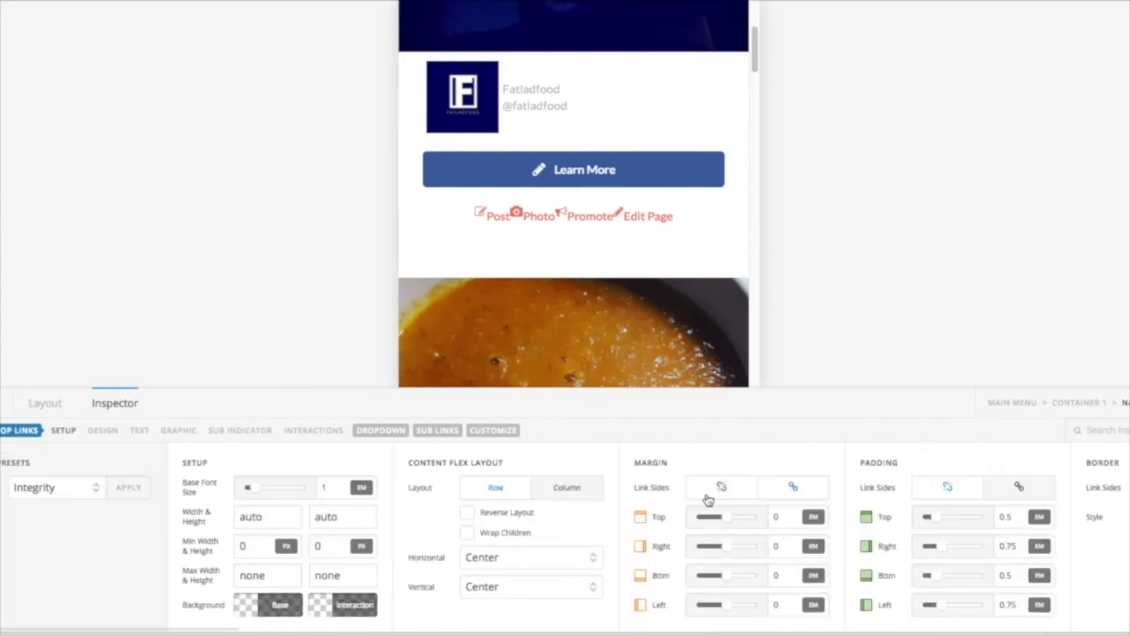
left_click(566, 491)
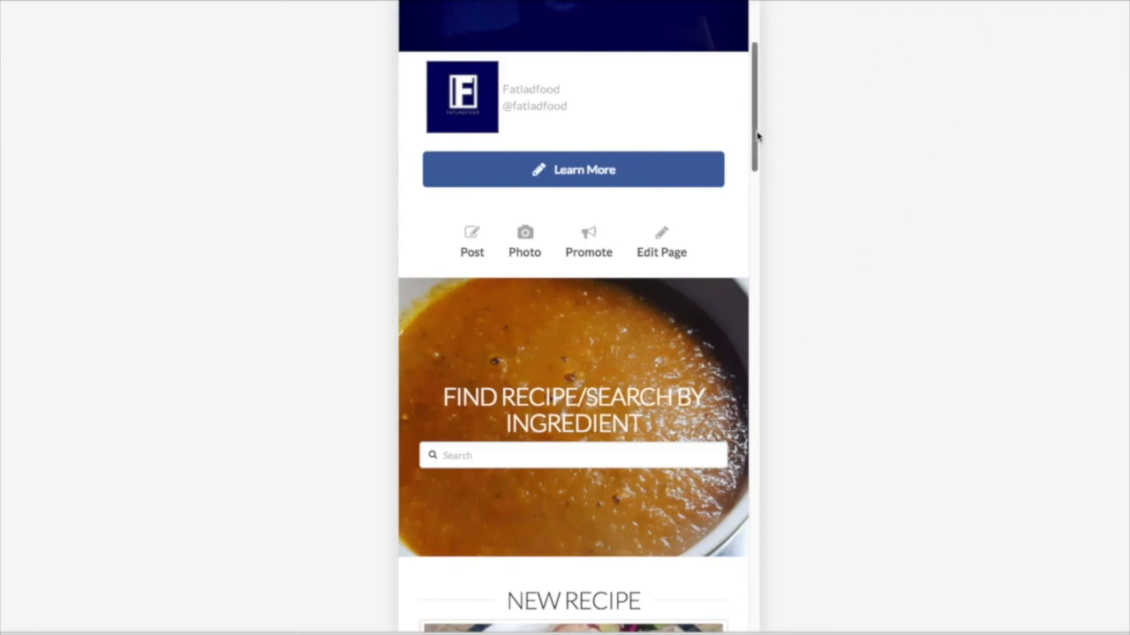
left_click_drag(758, 146, 756, 25)
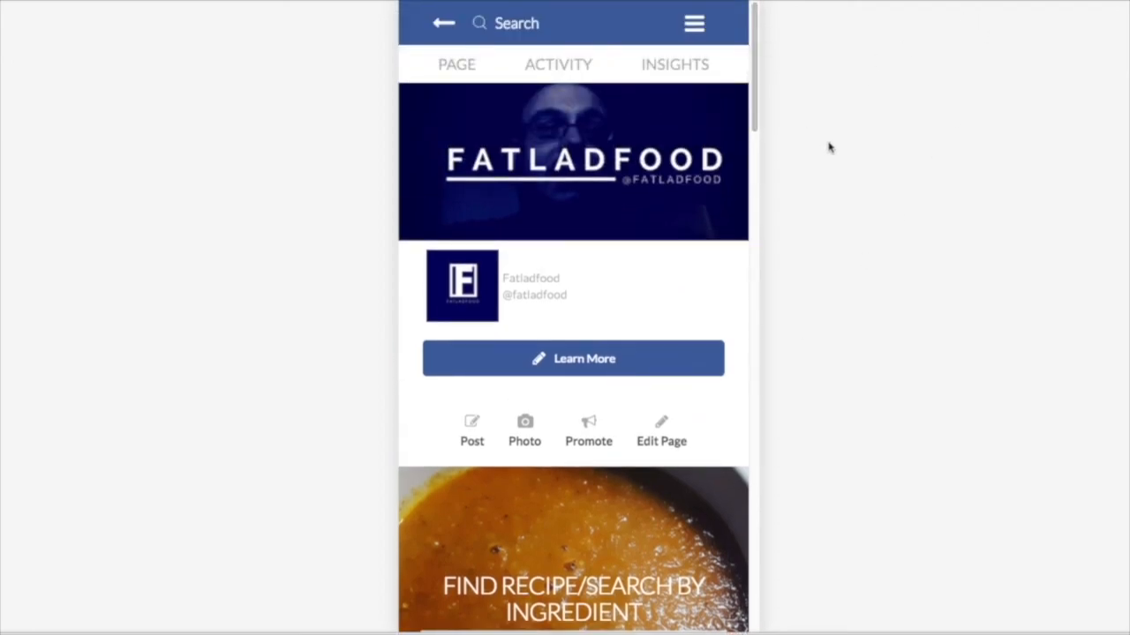